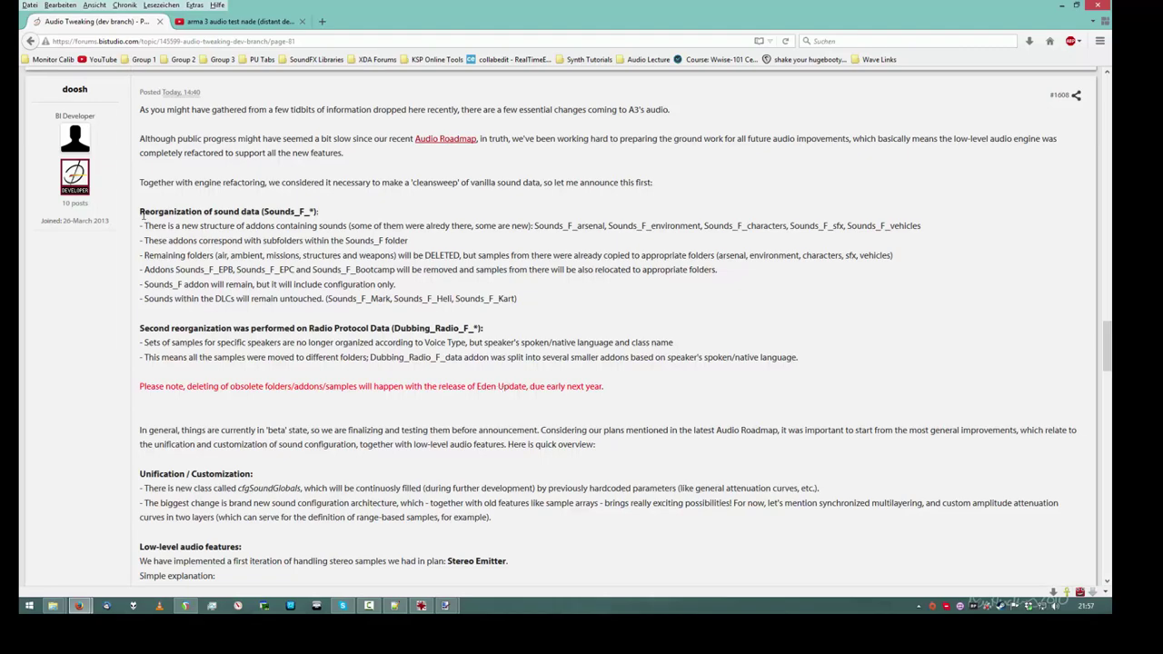
- Highlight the forum post's Reorganization of sound data heading and its Sounds_F list
drag(154, 211, 555, 307)
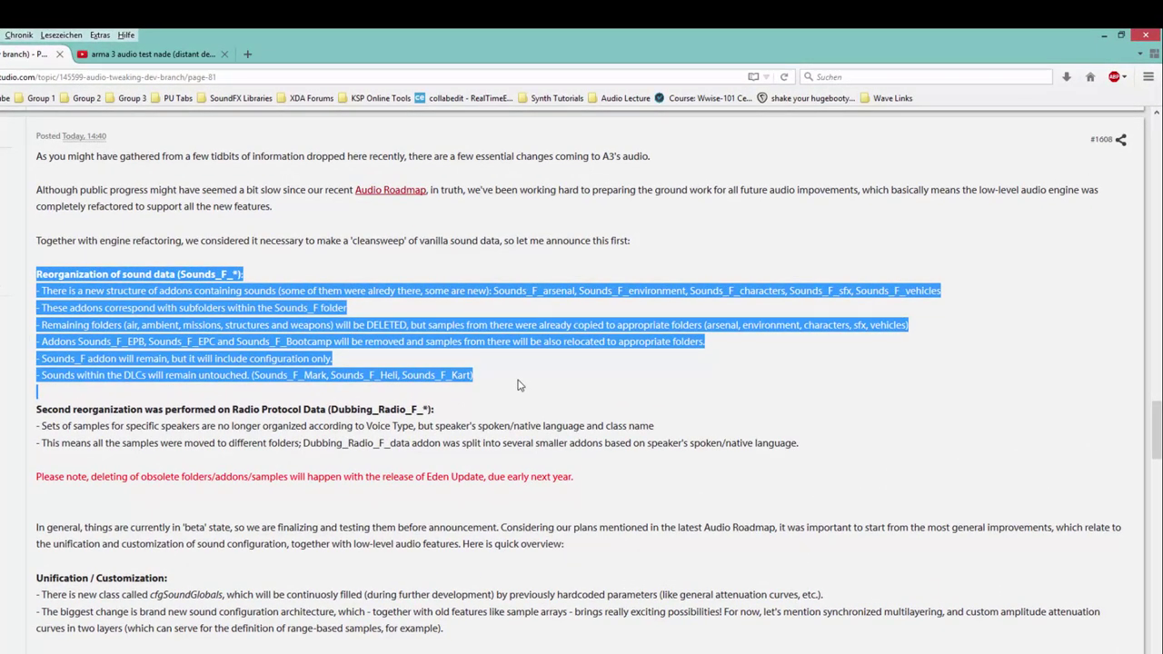
drag(467, 190, 482, 212)
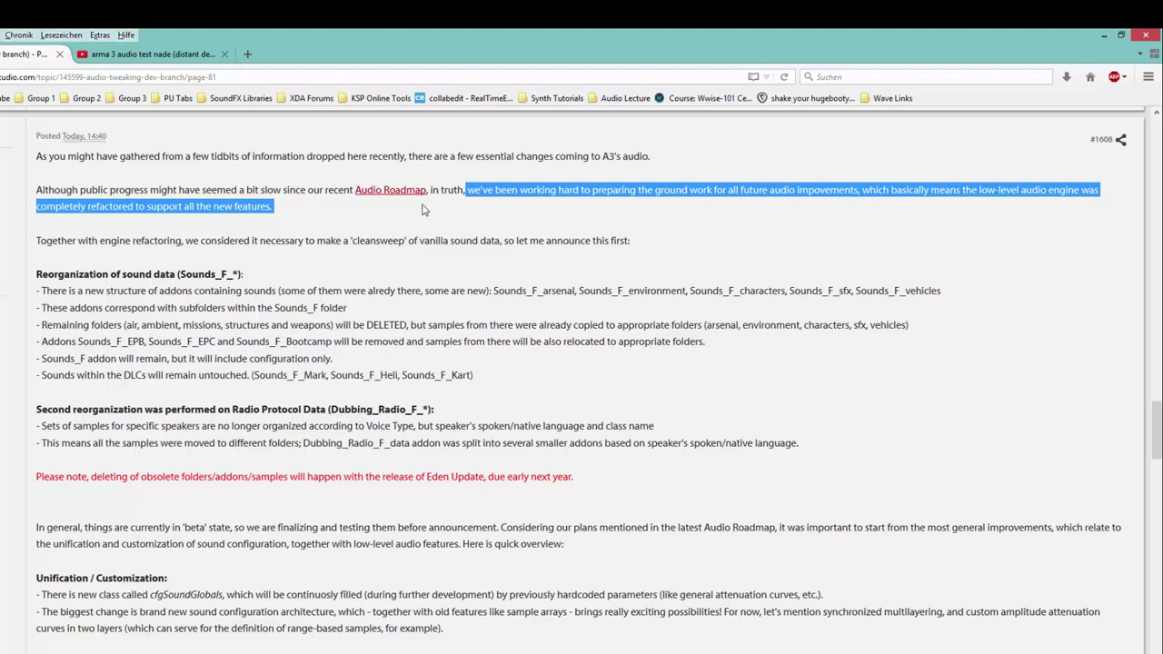
click(336, 210)
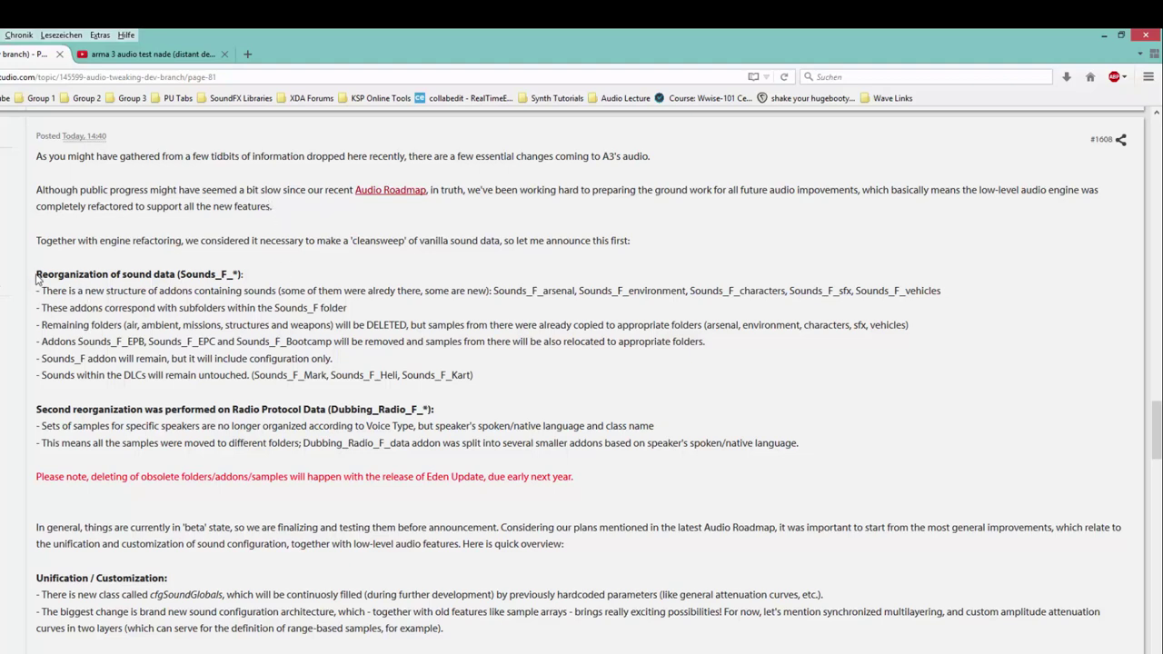
drag(88, 246, 280, 246)
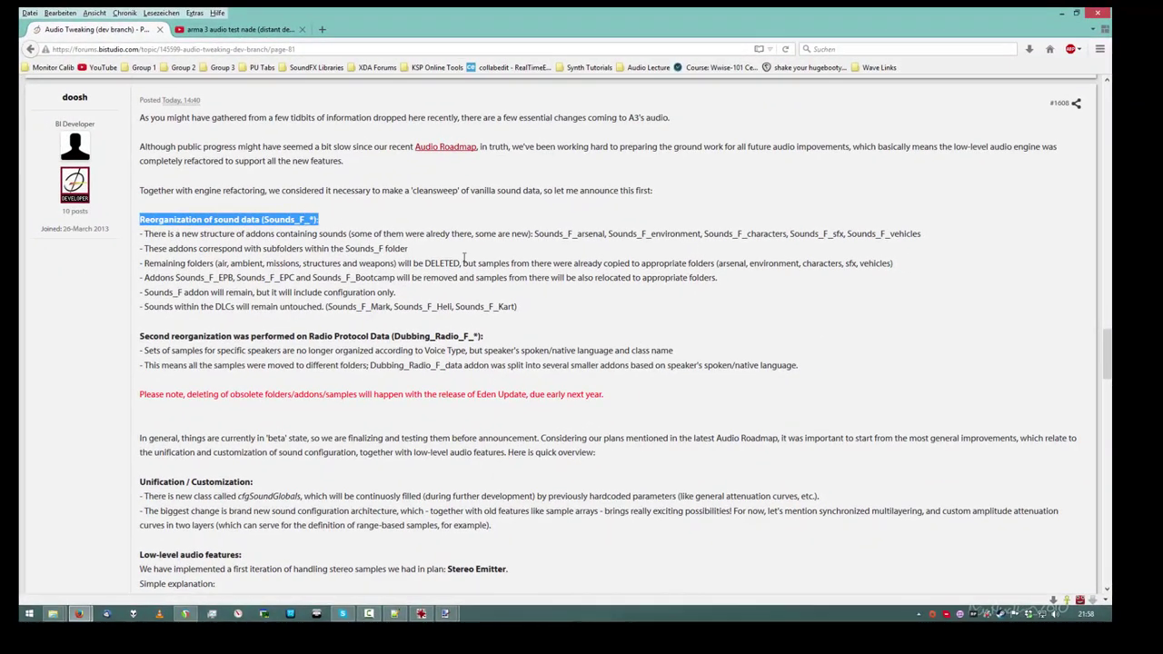
drag(464, 258, 518, 307)
click(559, 308)
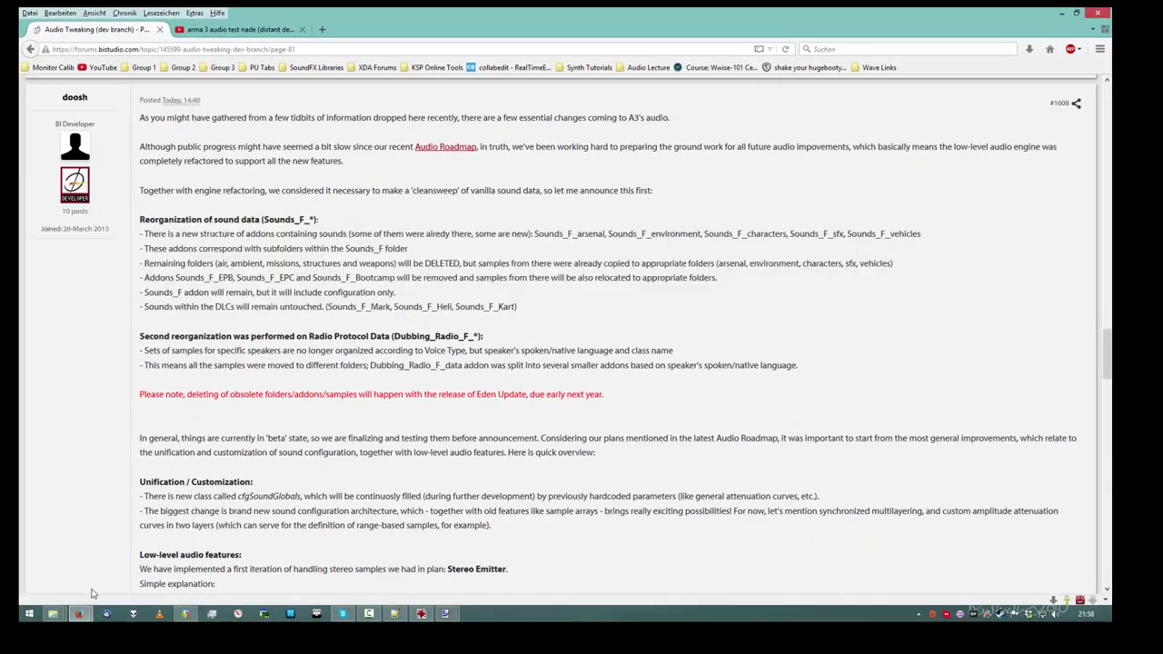
- Bring up the stable and dev-branch Arma 3 Addons folders side by side
click(53, 614)
click(218, 552)
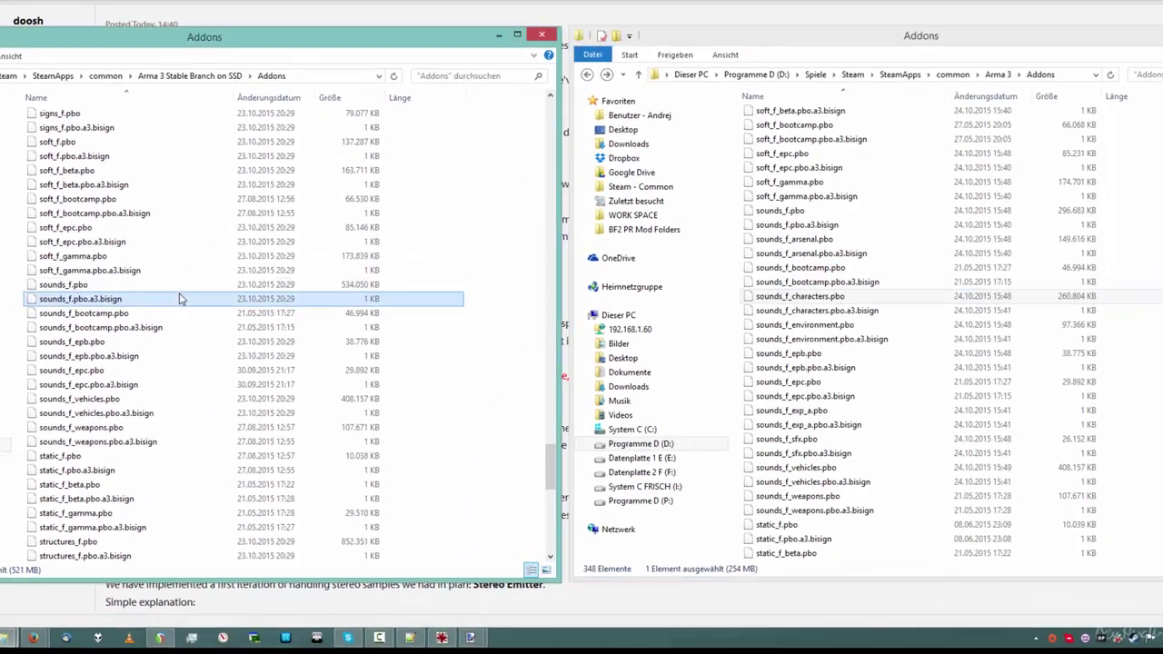
click(214, 320)
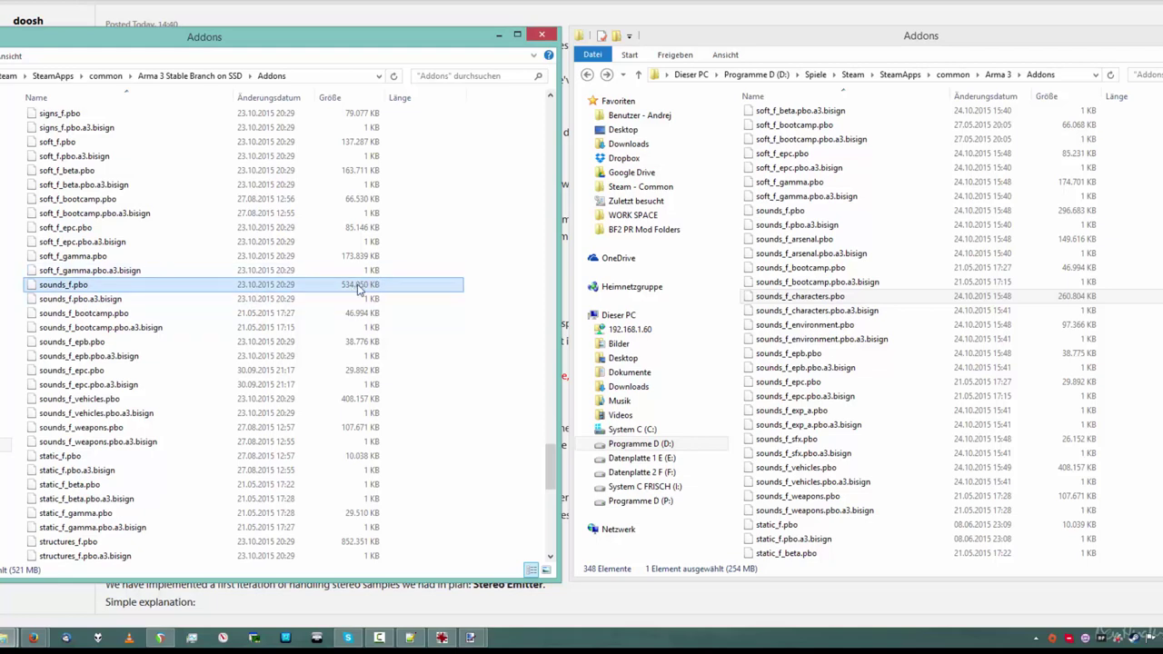
- Compare stable sounds_f.pbo with dev-branch sounds_f_characters and sounds_f_environment sizes
click(355, 272)
click(356, 284)
click(815, 239)
click(824, 297)
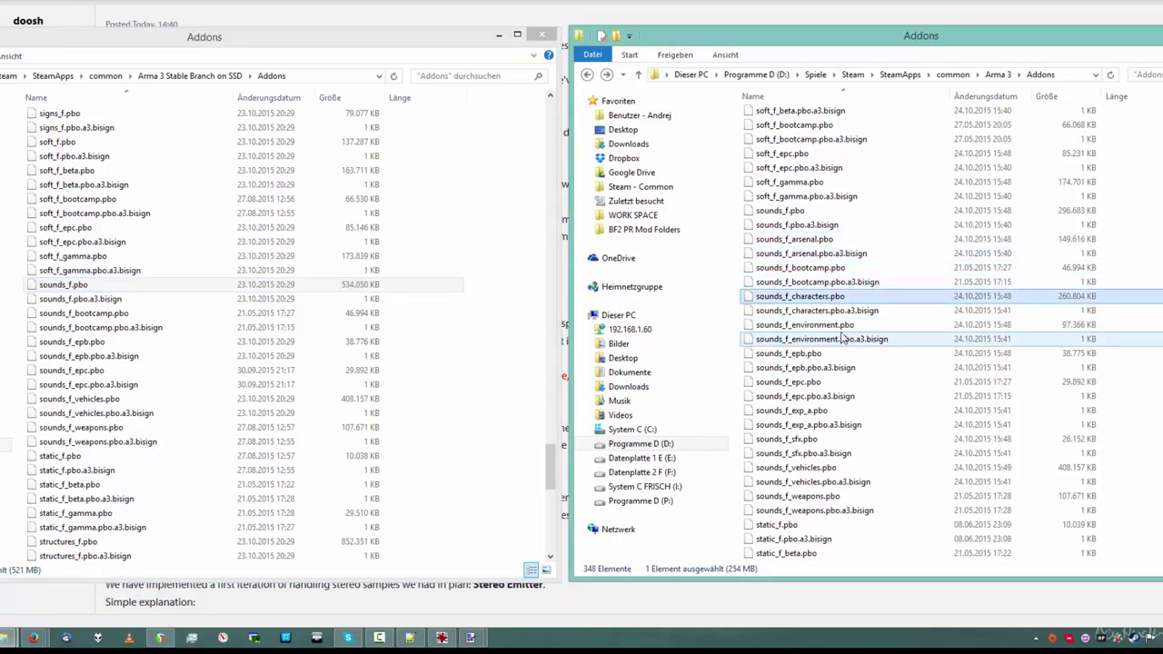
click(838, 325)
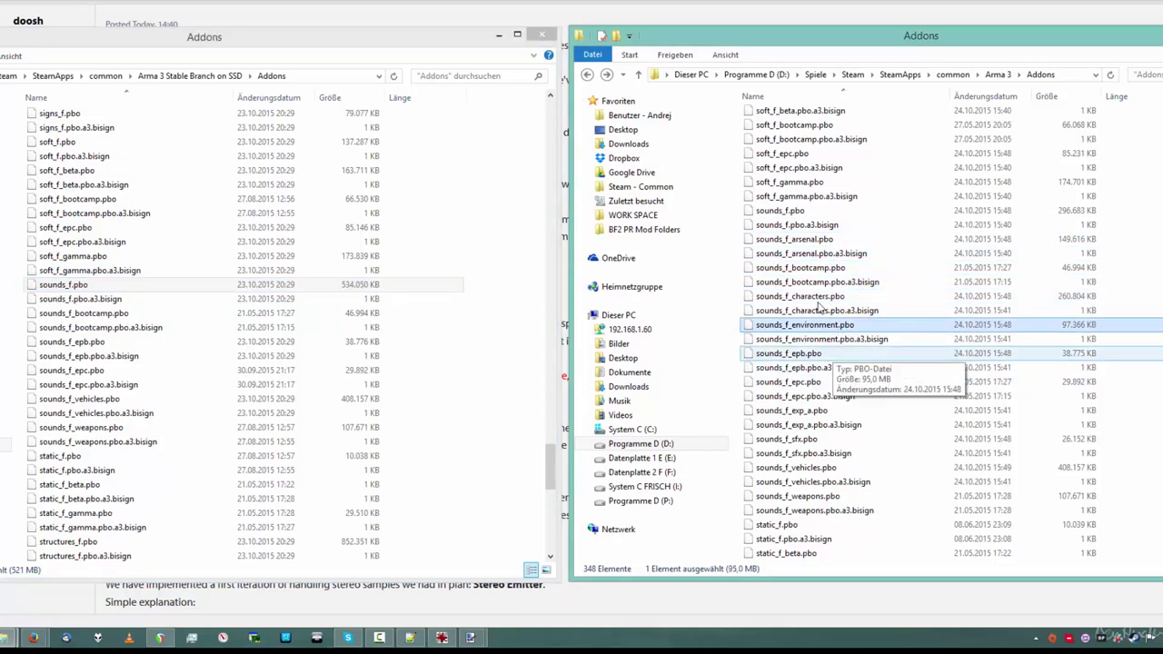
drag(774, 141, 829, 215)
- Check dev-branch sizes of soft_f_epc, sounds_f, sounds_f_bootcamp, sounds_f_environment and sounds_f_characters
click(879, 156)
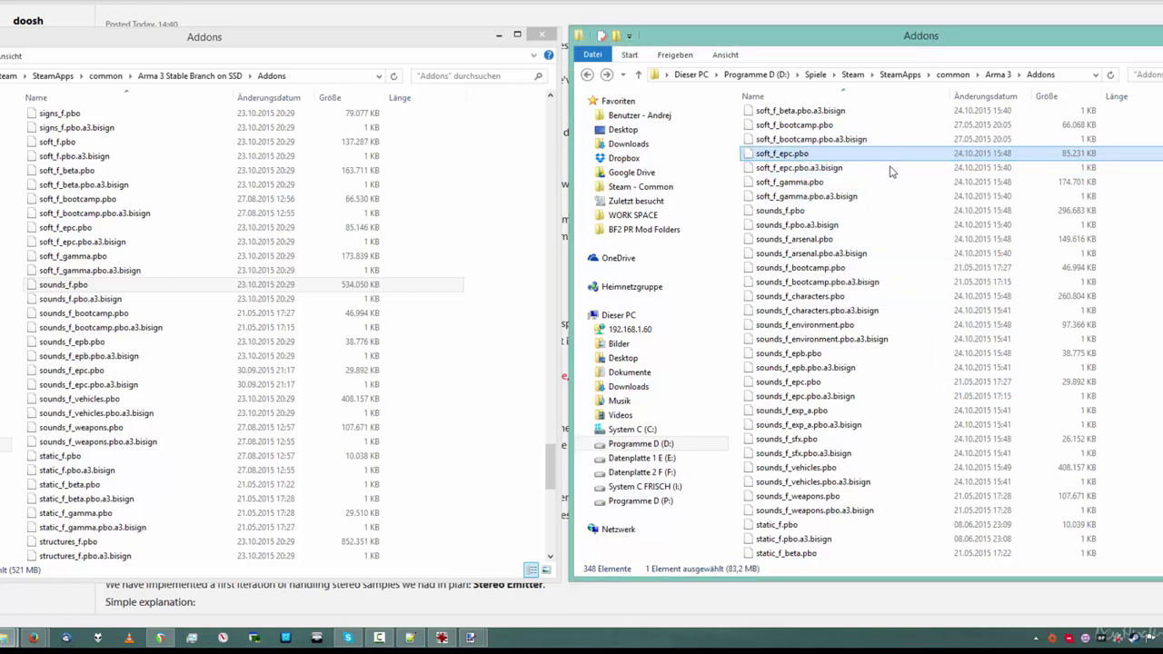
click(831, 210)
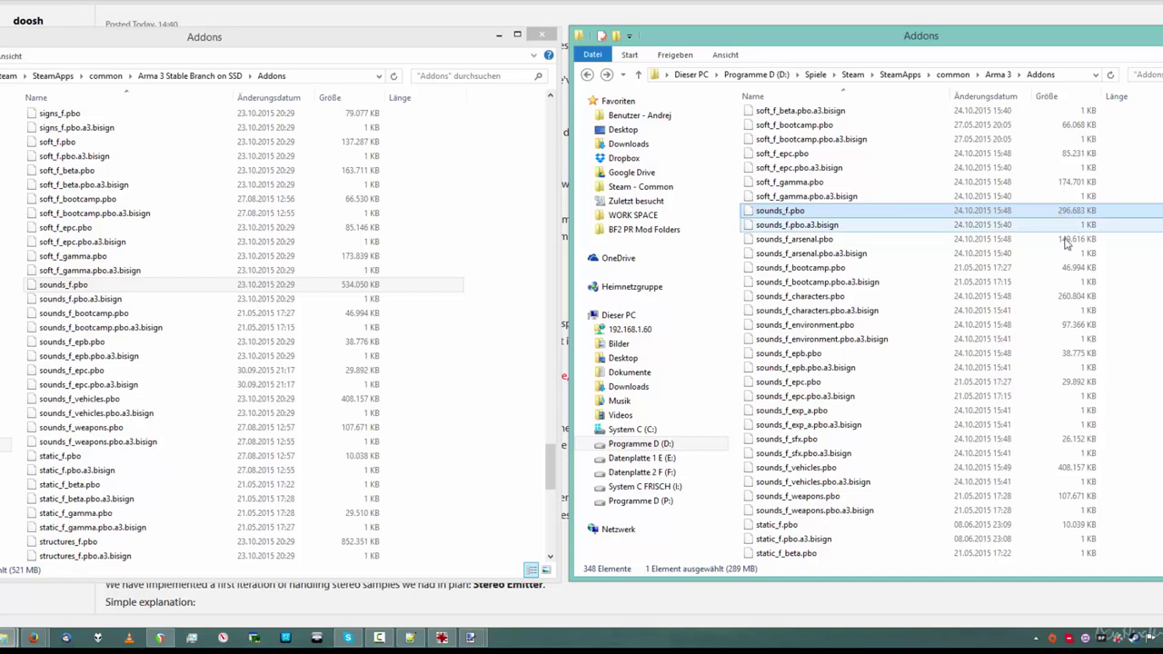
click(981, 267)
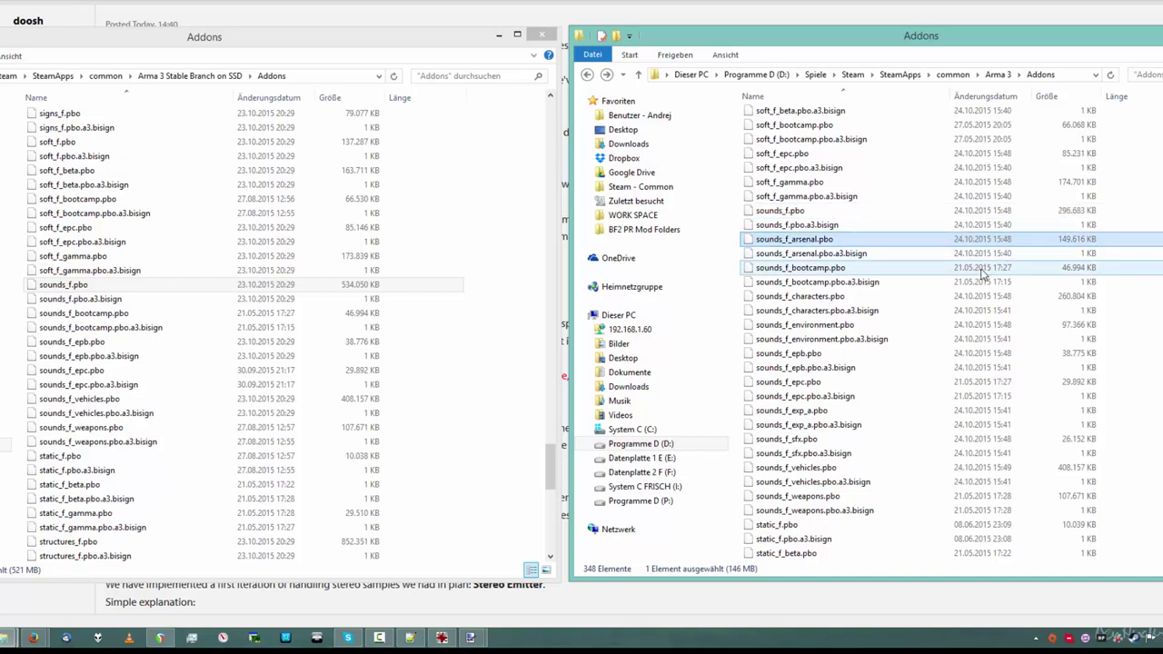
click(992, 324)
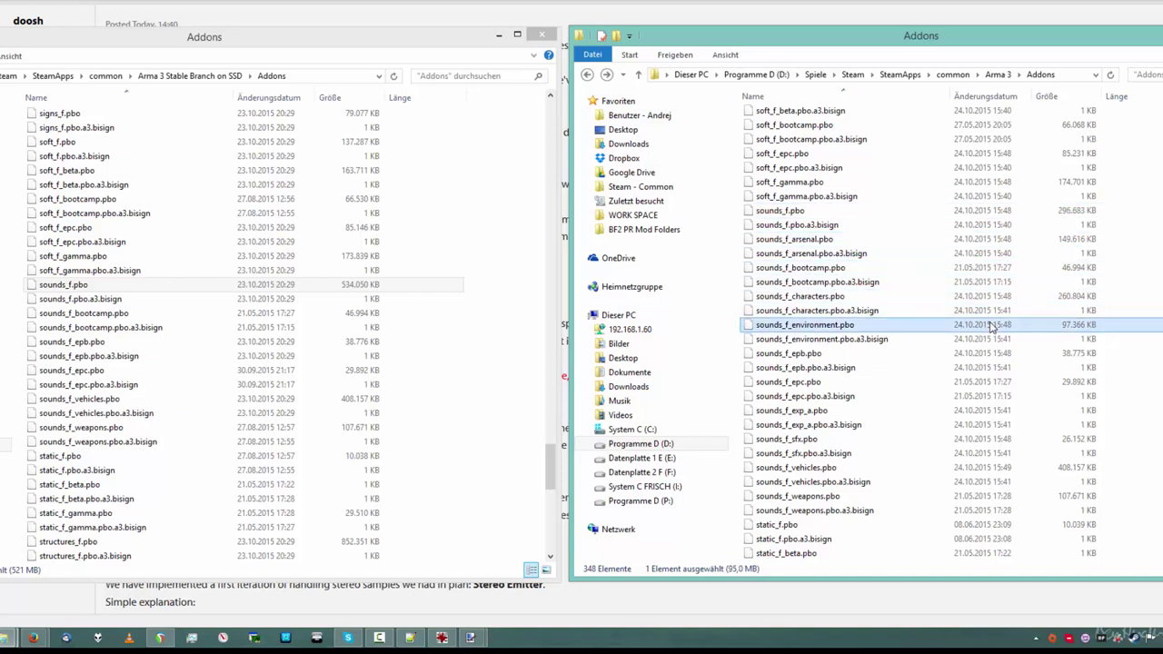
click(931, 296)
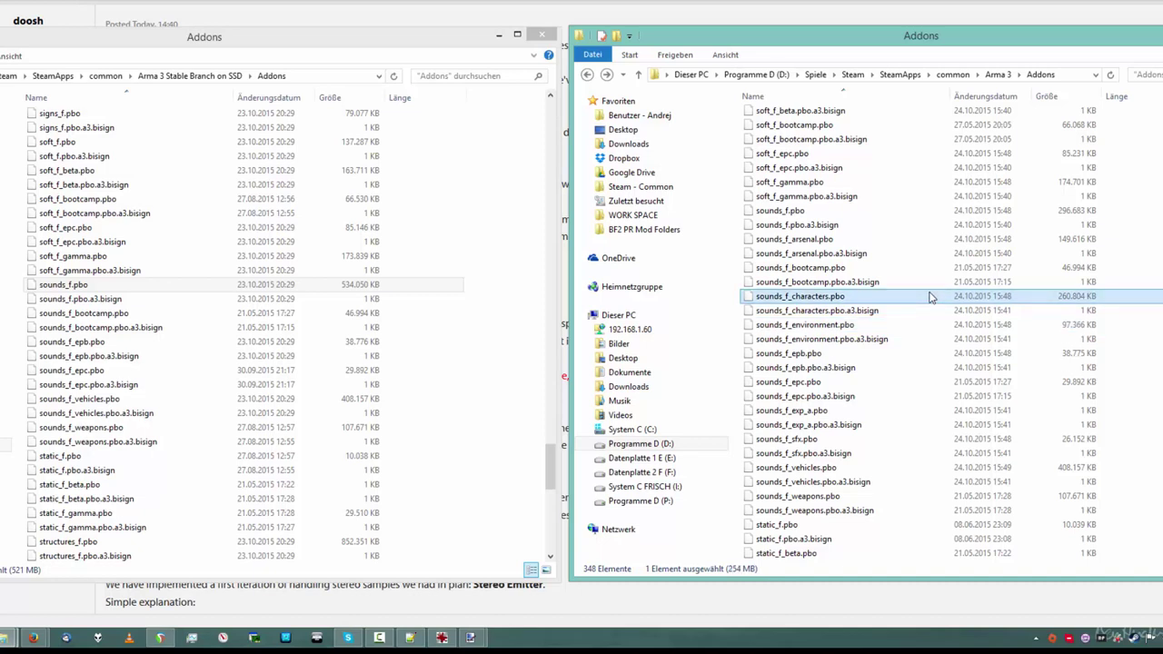
click(1014, 211)
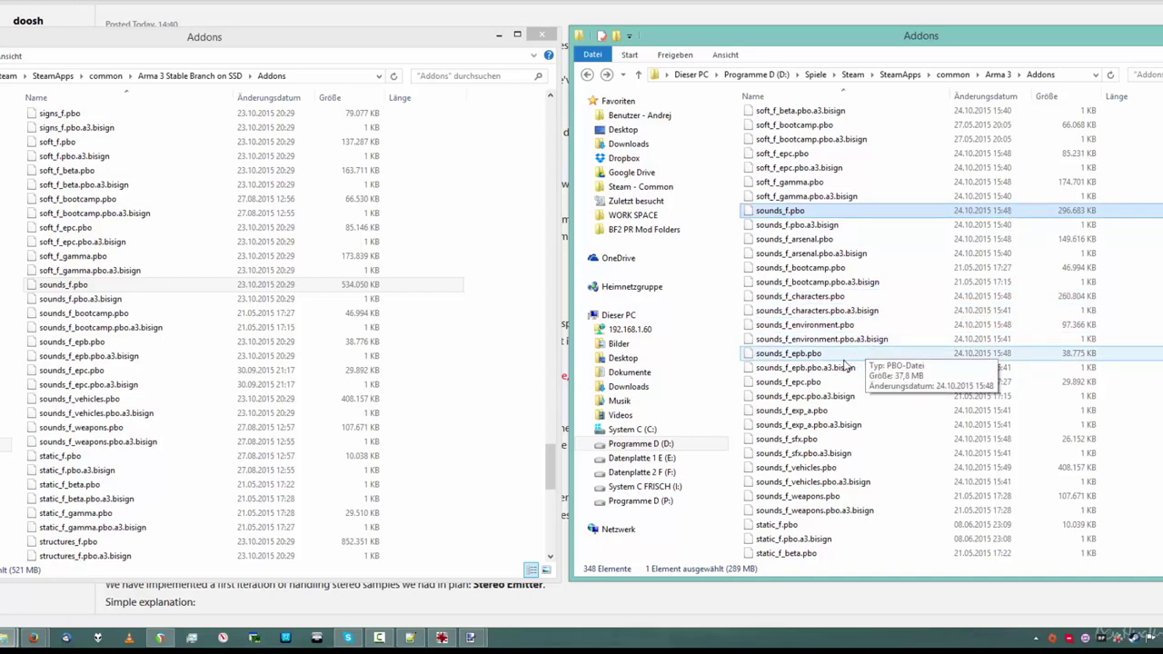
- Return to the forum post and scroll past the Sounds_F addon line toward the next reply
click(434, 613)
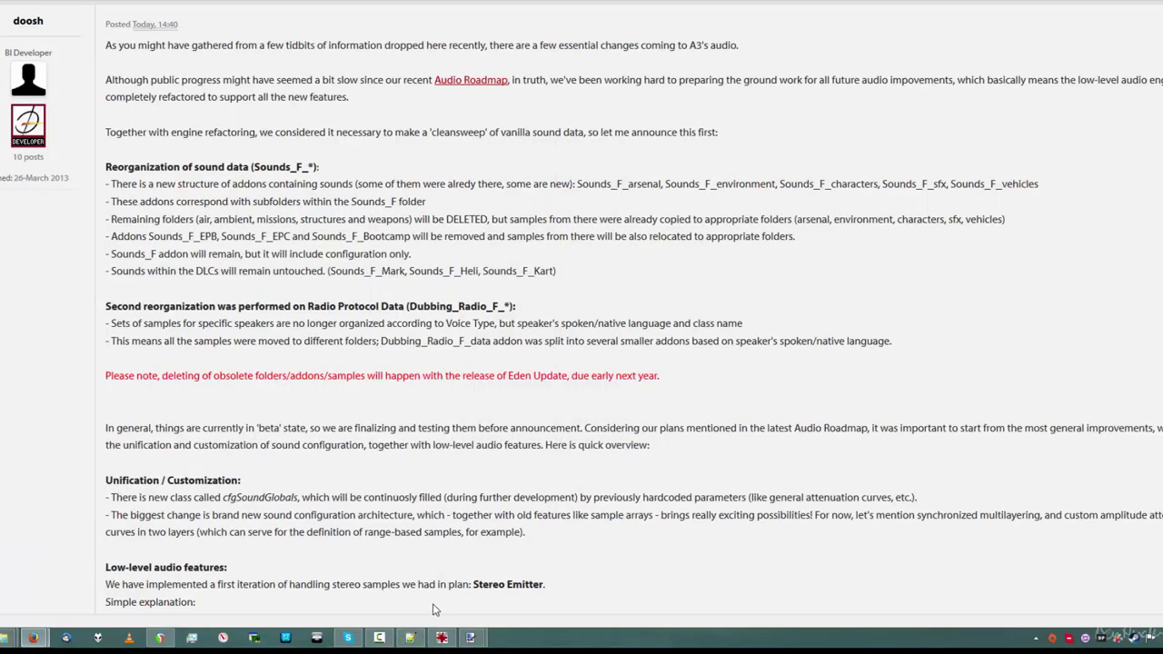
scroll(336, 327, down, 1)
scroll(340, 301, down, 2)
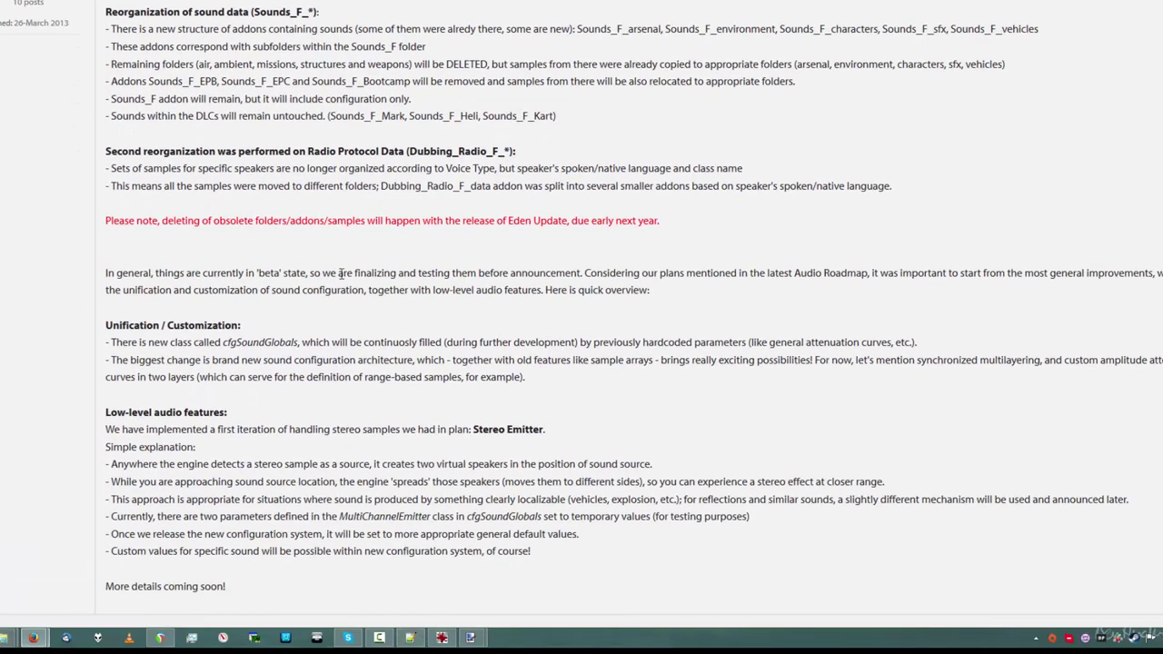
drag(124, 103, 344, 100)
click(445, 98)
scroll(254, 164, down, 3)
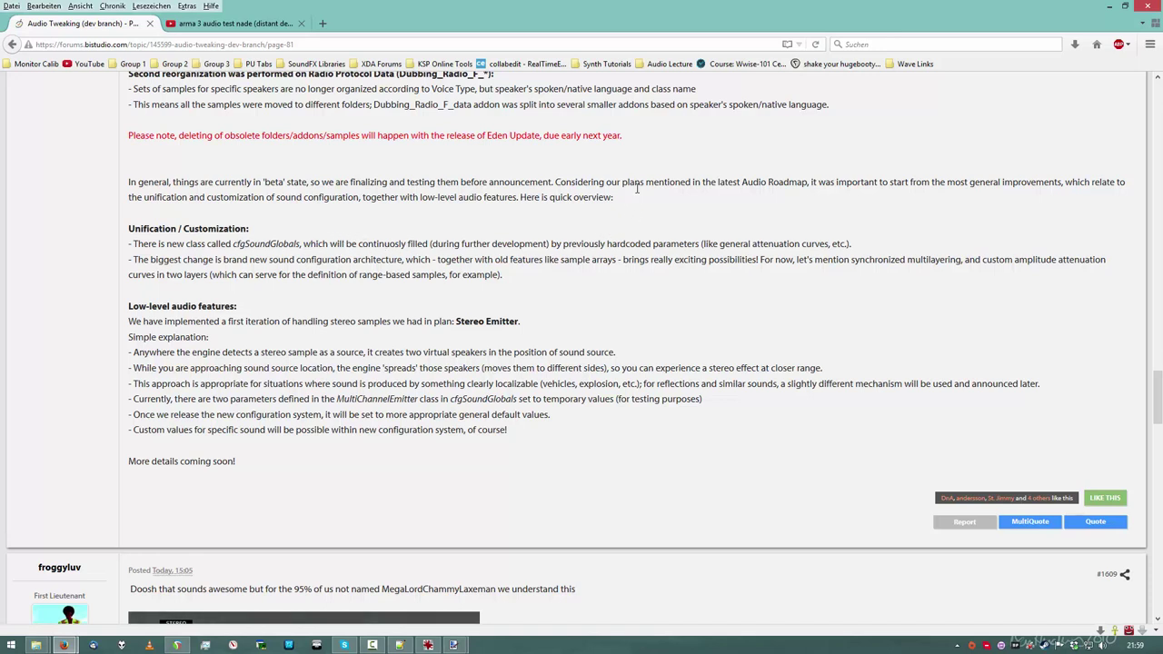
- Glance at config.cpp's CfgSoundGlobals, then open the portal track's FX chain in REAPER
click(400, 645)
scroll(444, 282, down, 3)
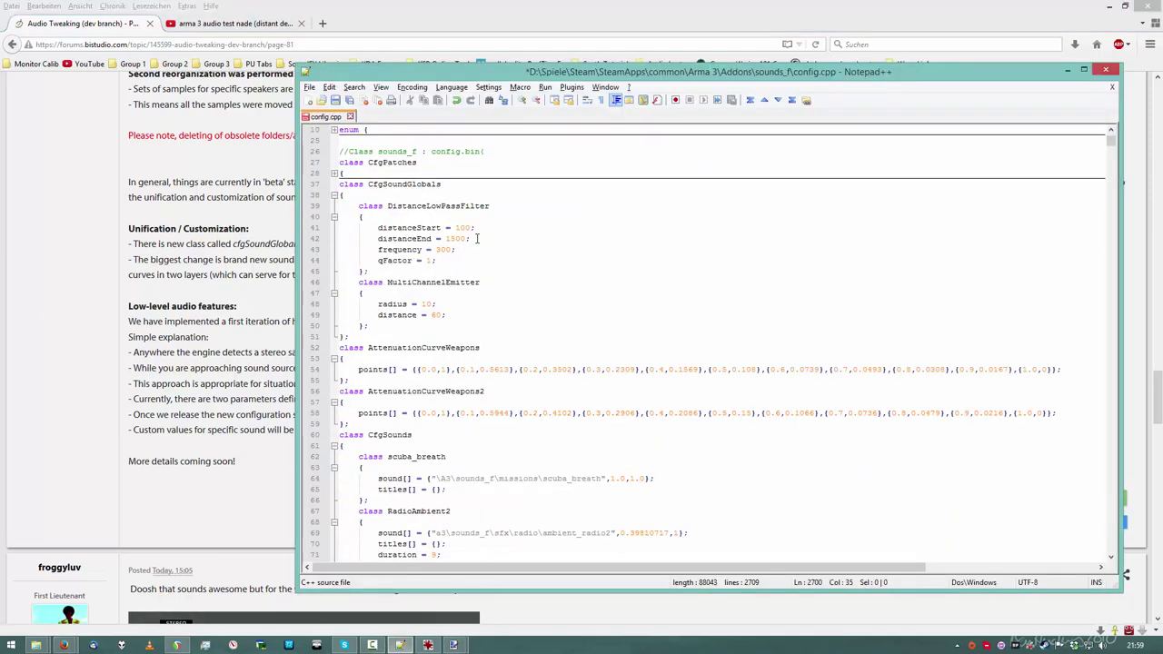
scroll(477, 238, up, 2)
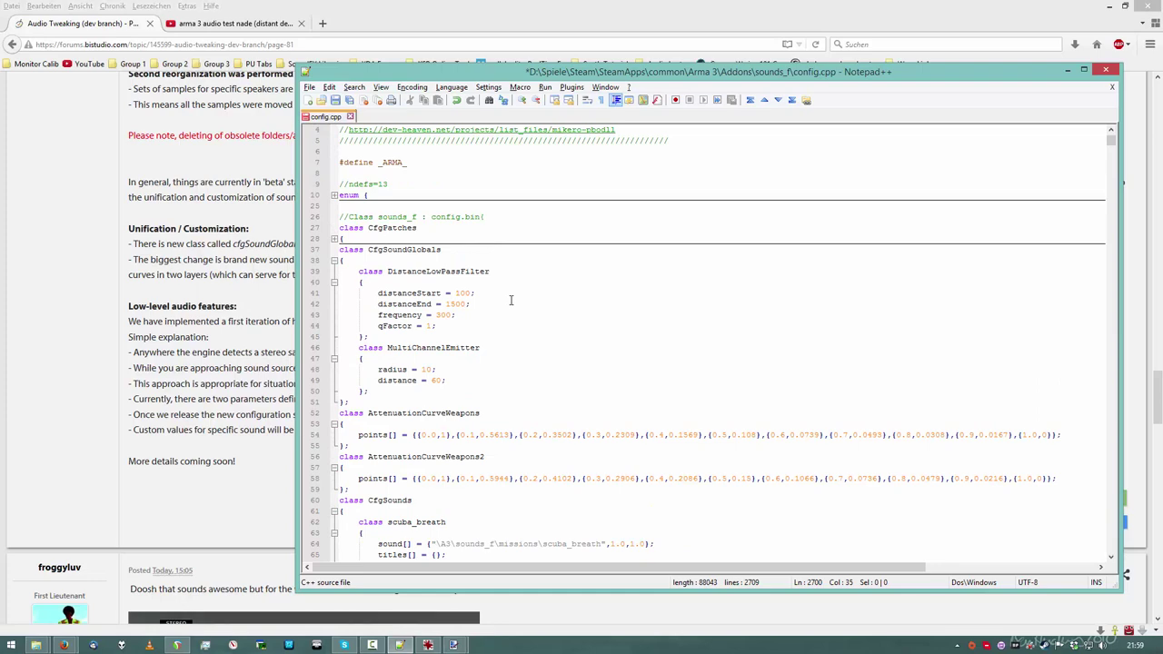
click(177, 645)
click(170, 90)
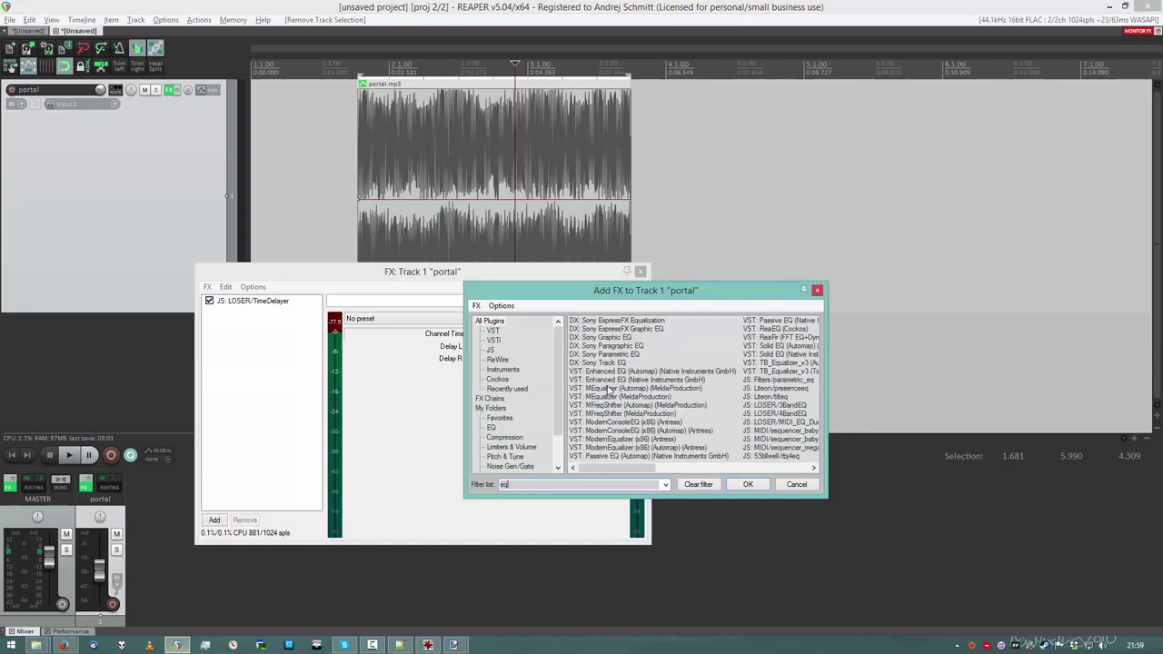
- Add ReaEQ to the portal track and make band 5 a low-pass filter
double_click(597, 321)
click(442, 420)
click(452, 439)
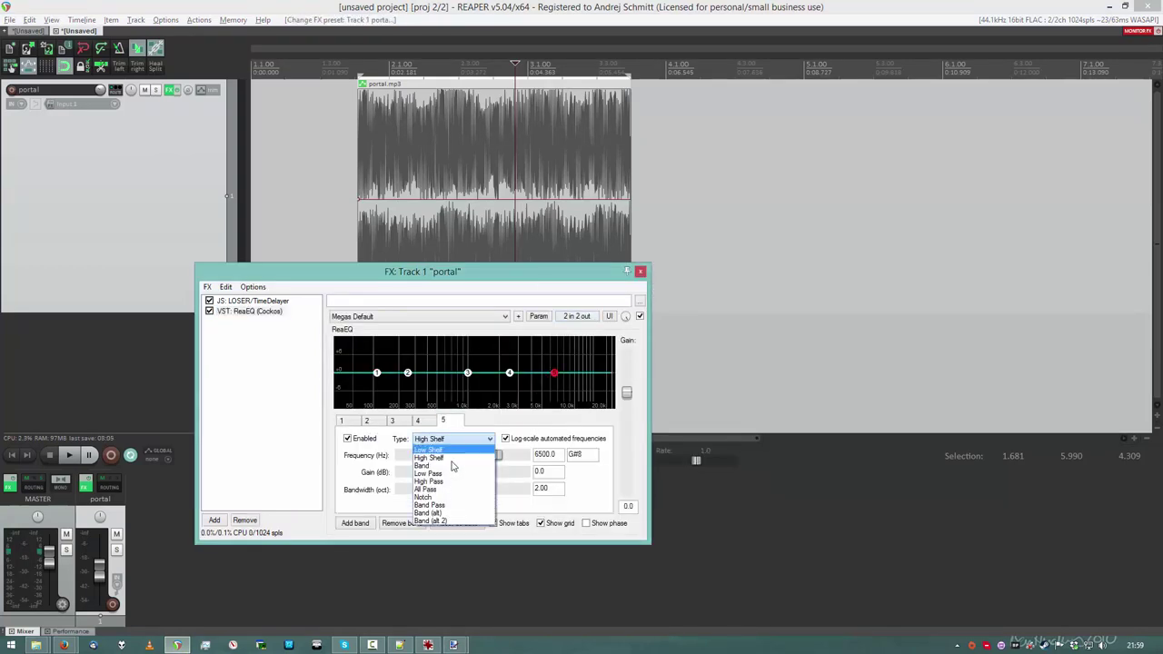
click(452, 473)
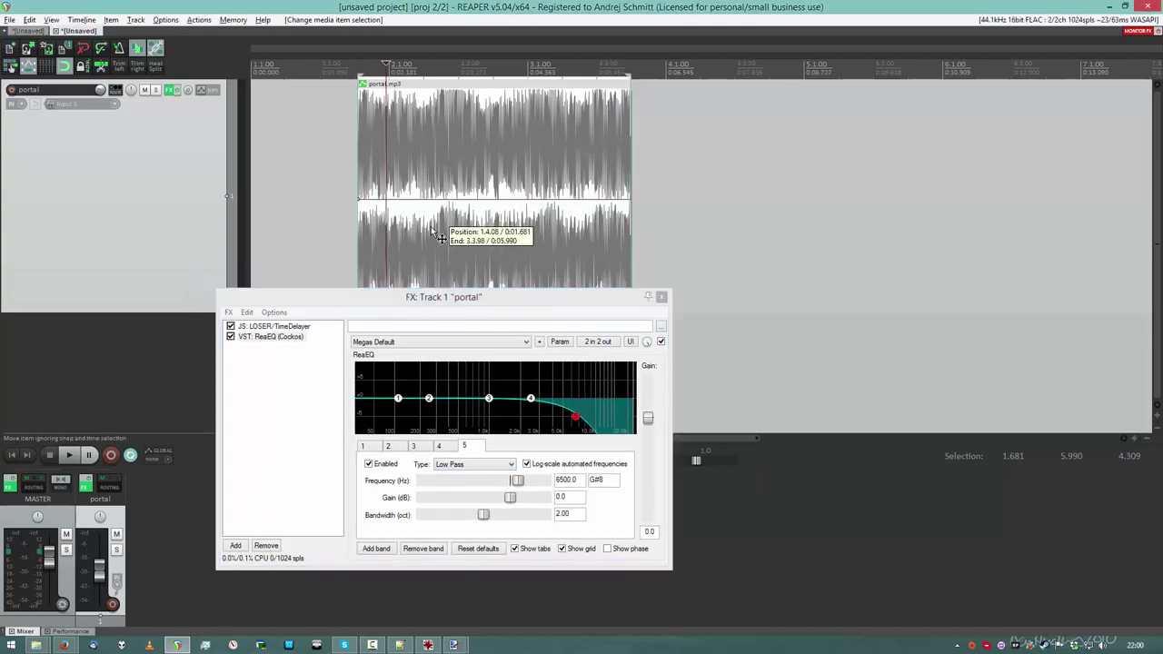
- Play the portal item while sweeping the low-pass frequency down to about 1994.5 Hz
click(436, 289)
click(430, 342)
key(space)
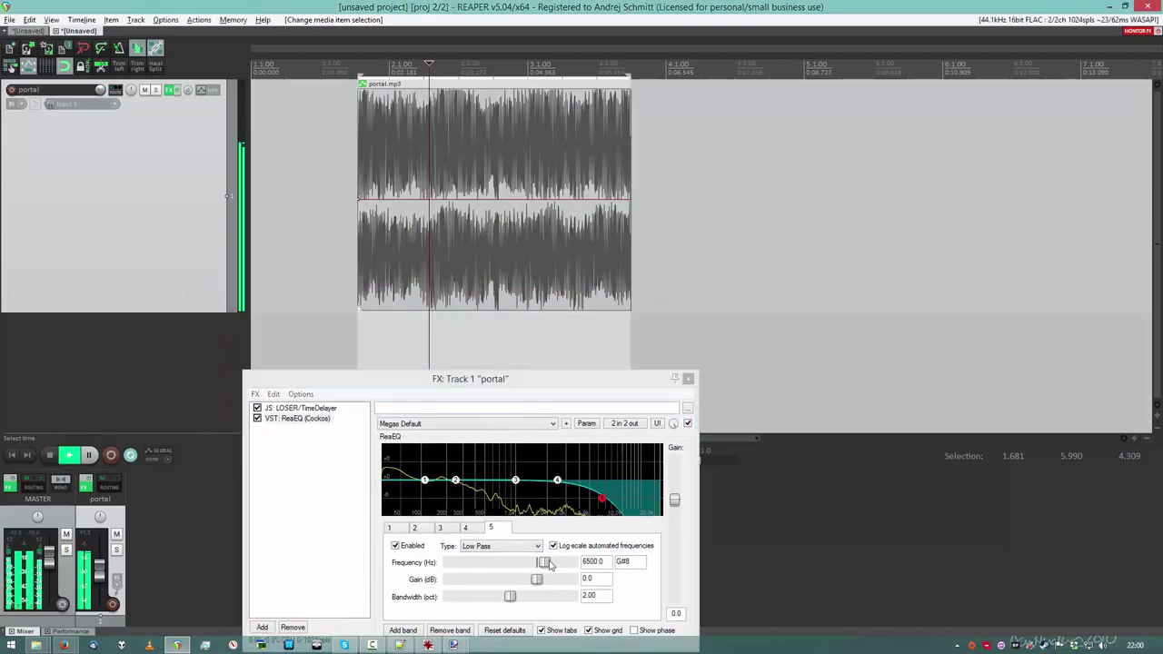
drag(543, 562, 581, 569)
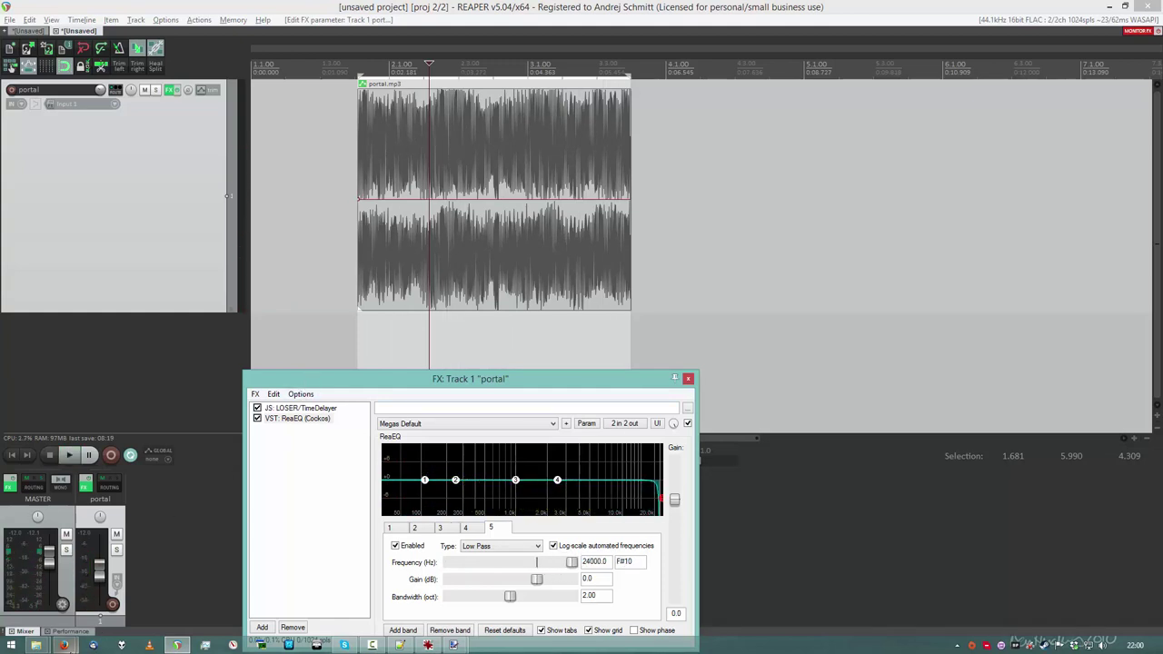
click(214, 568)
click(400, 645)
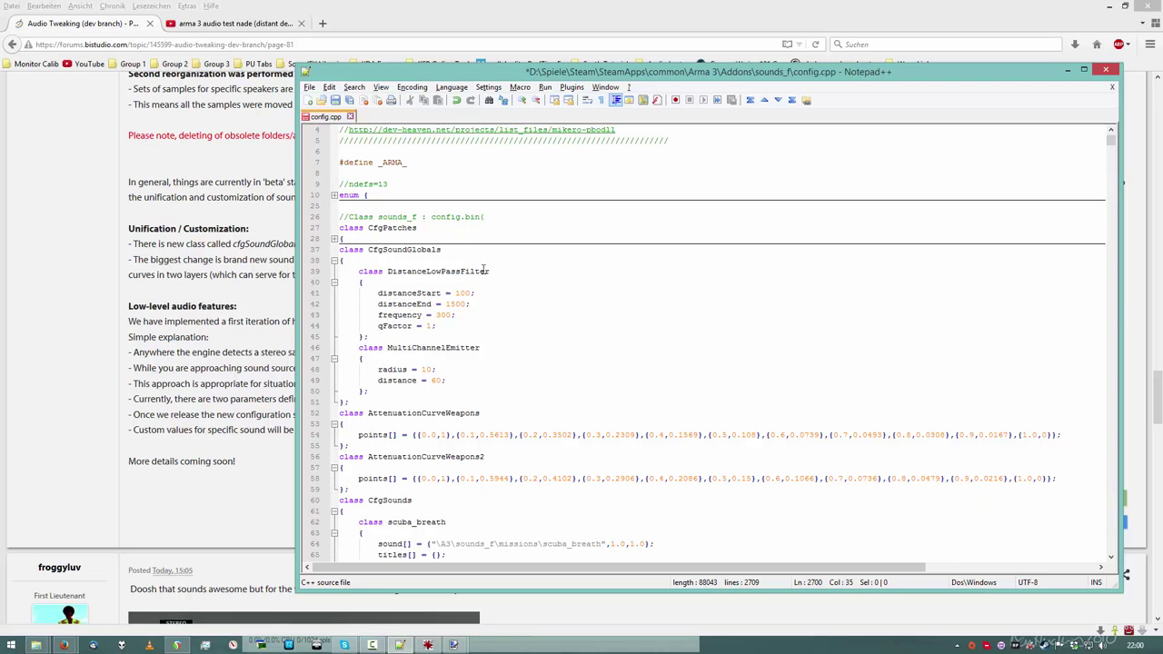
mouse_move(378, 277)
mouse_down()
mouse_move(373, 345)
mouse_move(376, 284)
mouse_up()
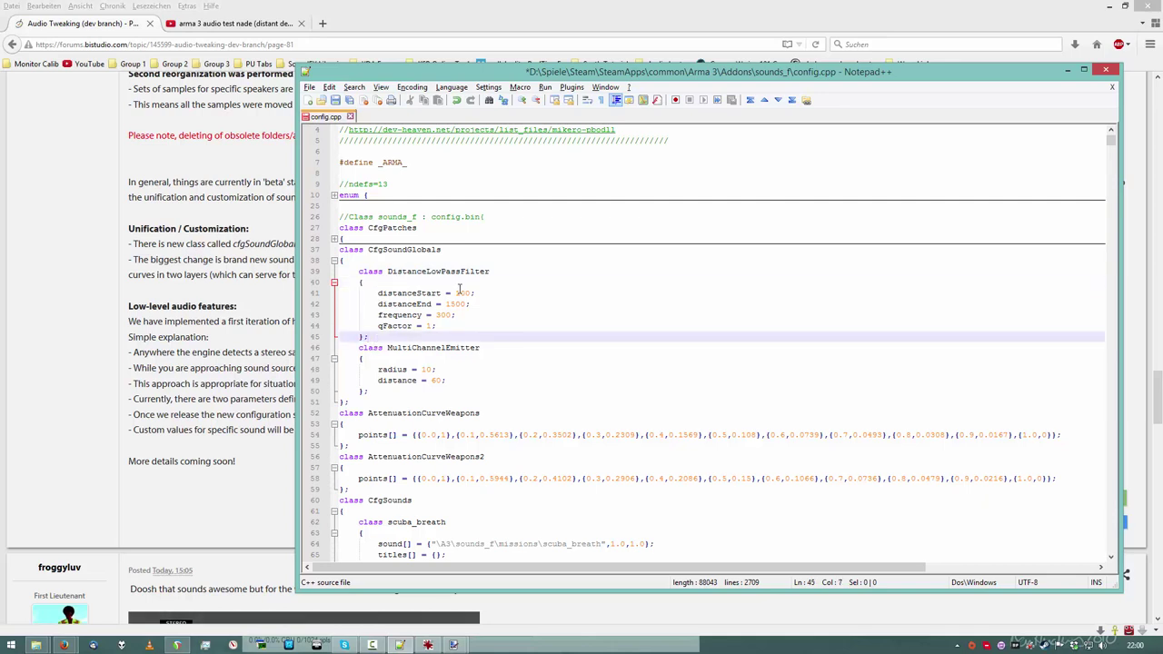
double_click(464, 293)
drag(446, 304, 471, 304)
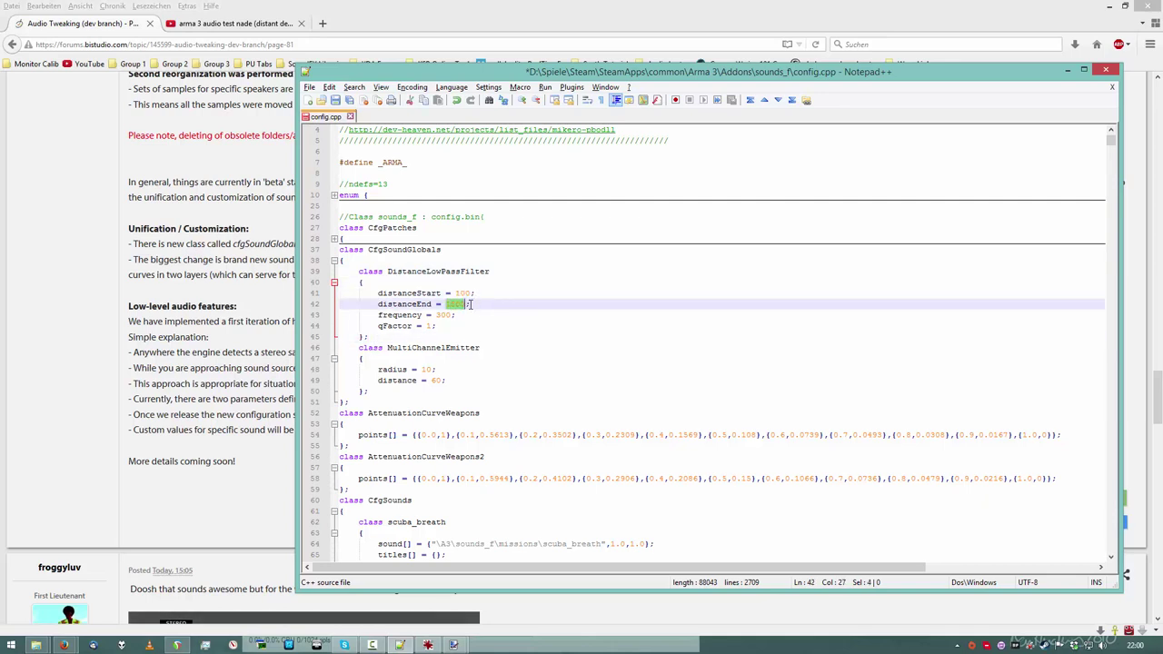
click(437, 314)
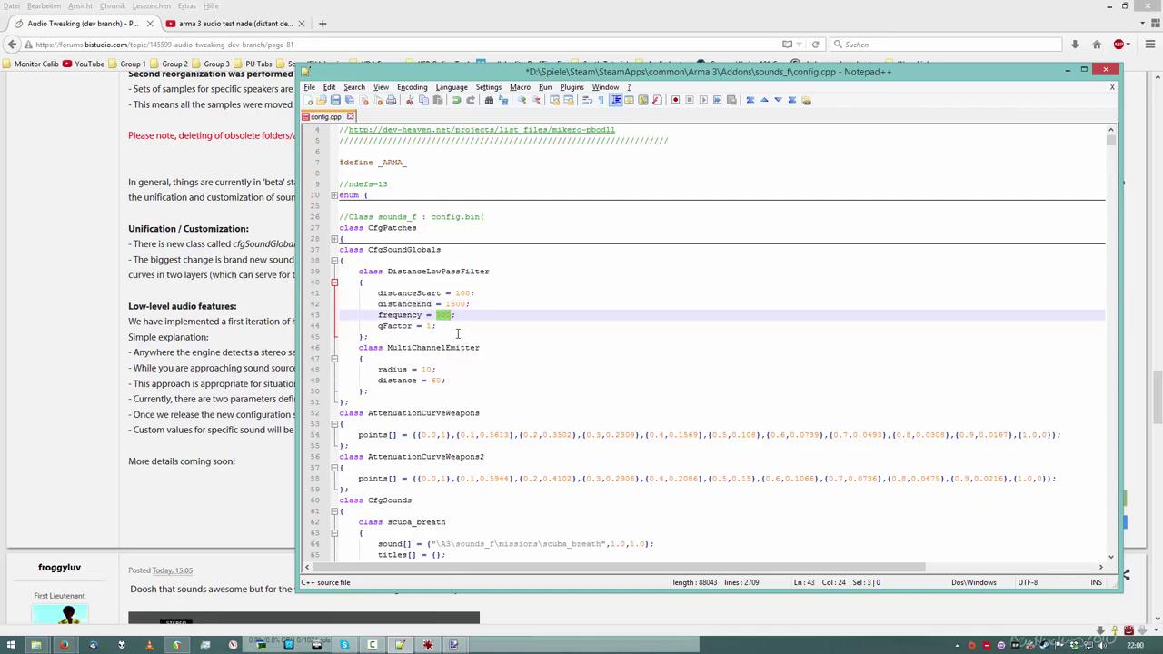
click(435, 327)
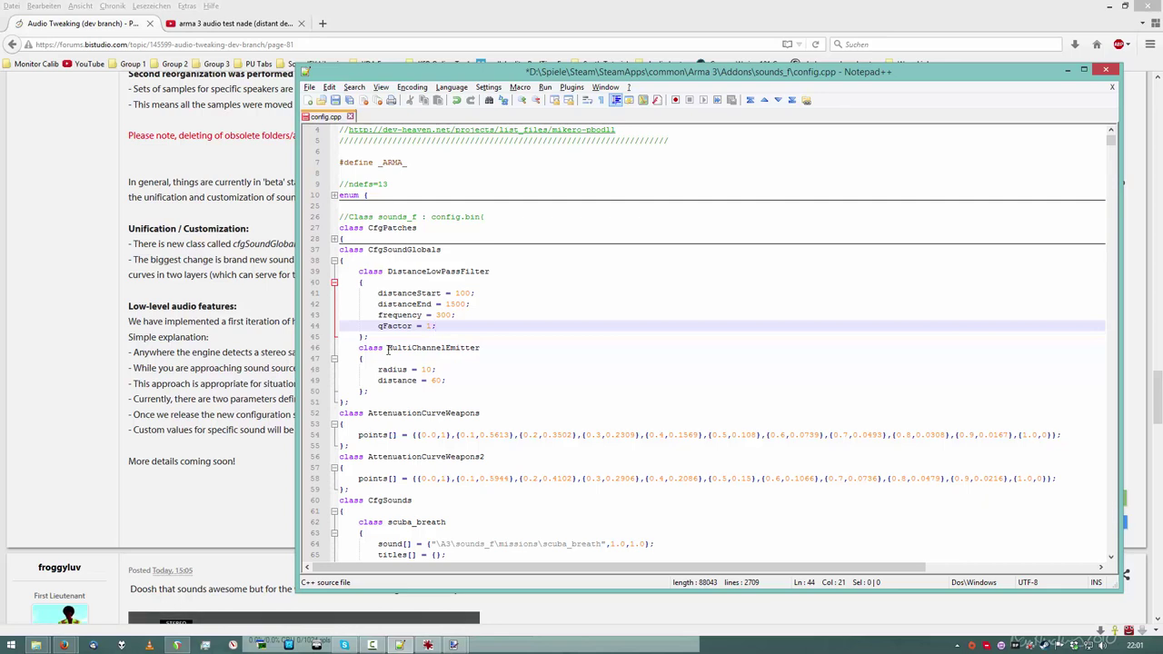
- Highlight DistanceLowPassFilter and its four parameters, then show the attenuation graph in paint.net
double_click(392, 271)
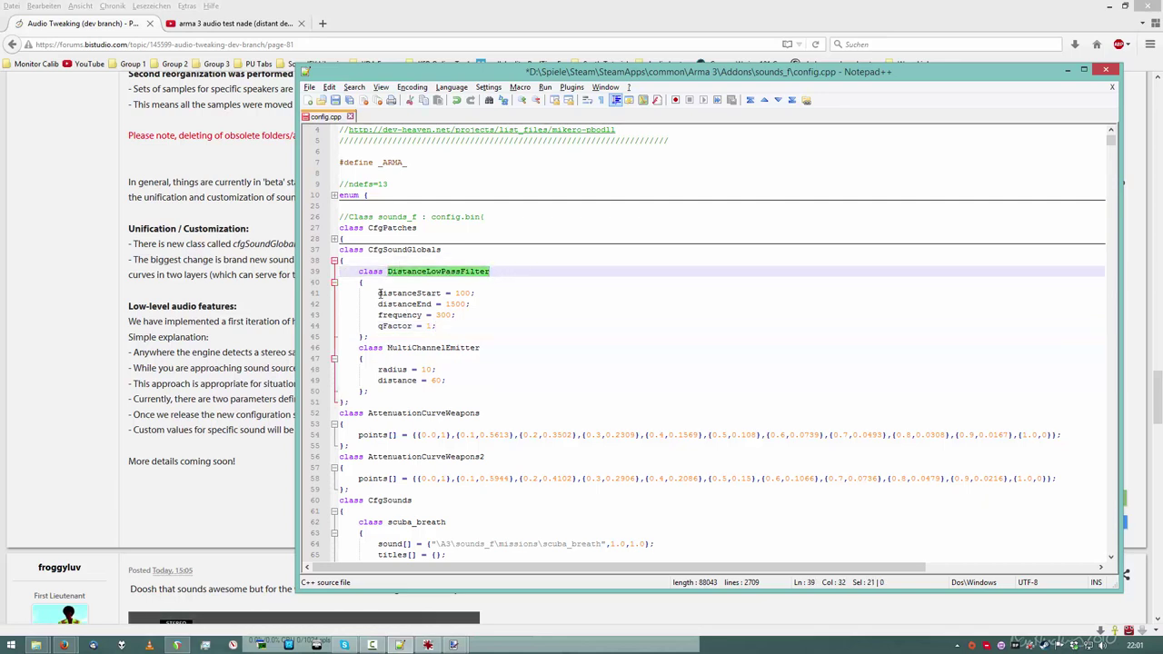
drag(379, 293, 447, 327)
click(437, 326)
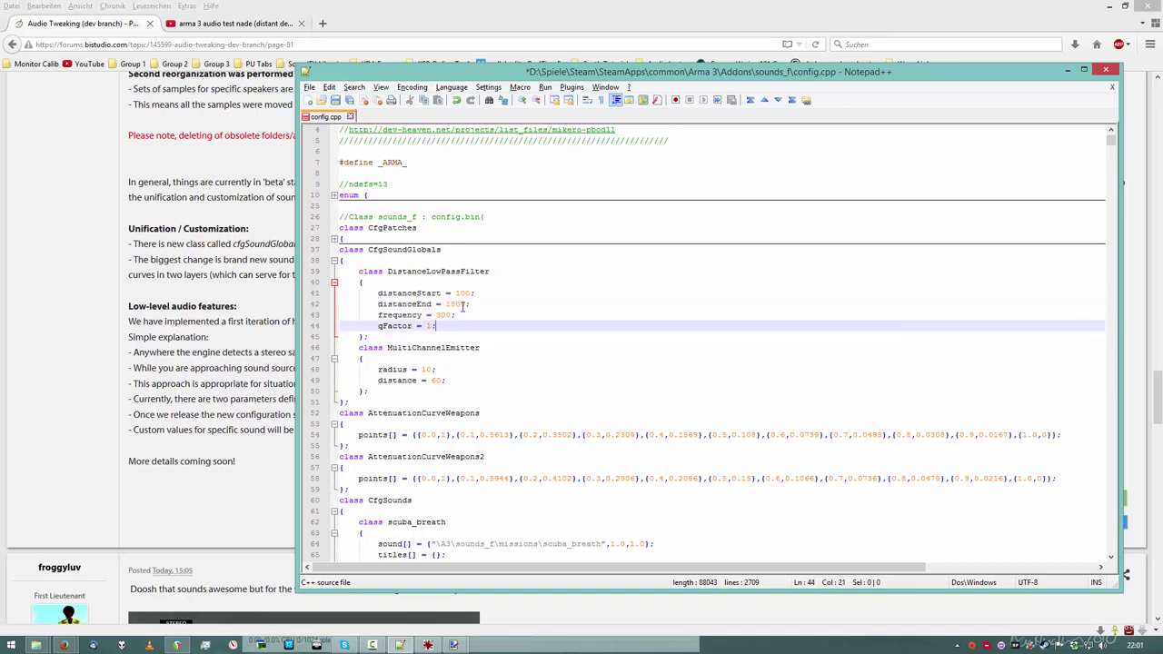
scroll(464, 306, down, 3)
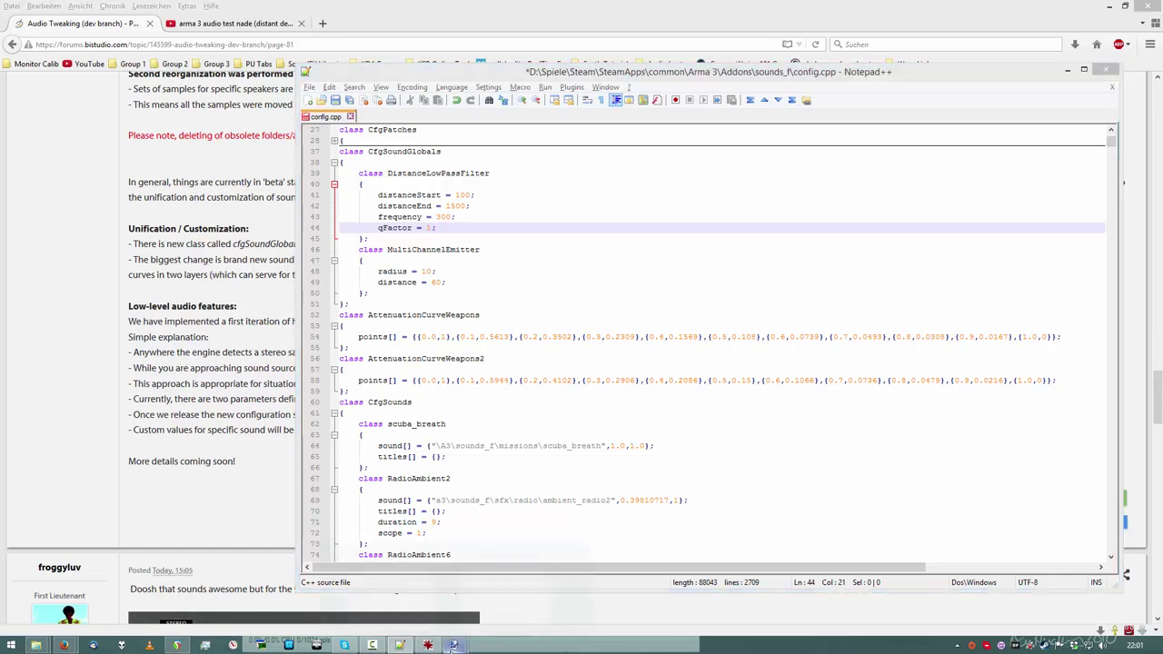
mouse_move(454, 644)
click(523, 590)
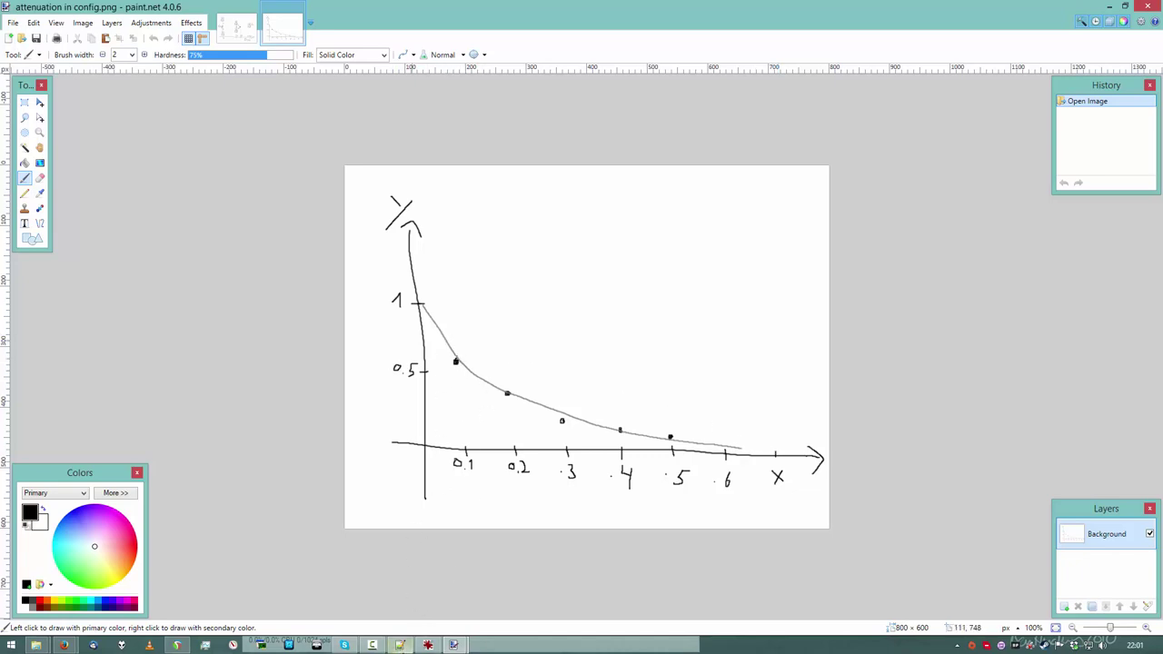
click(400, 645)
click(423, 338)
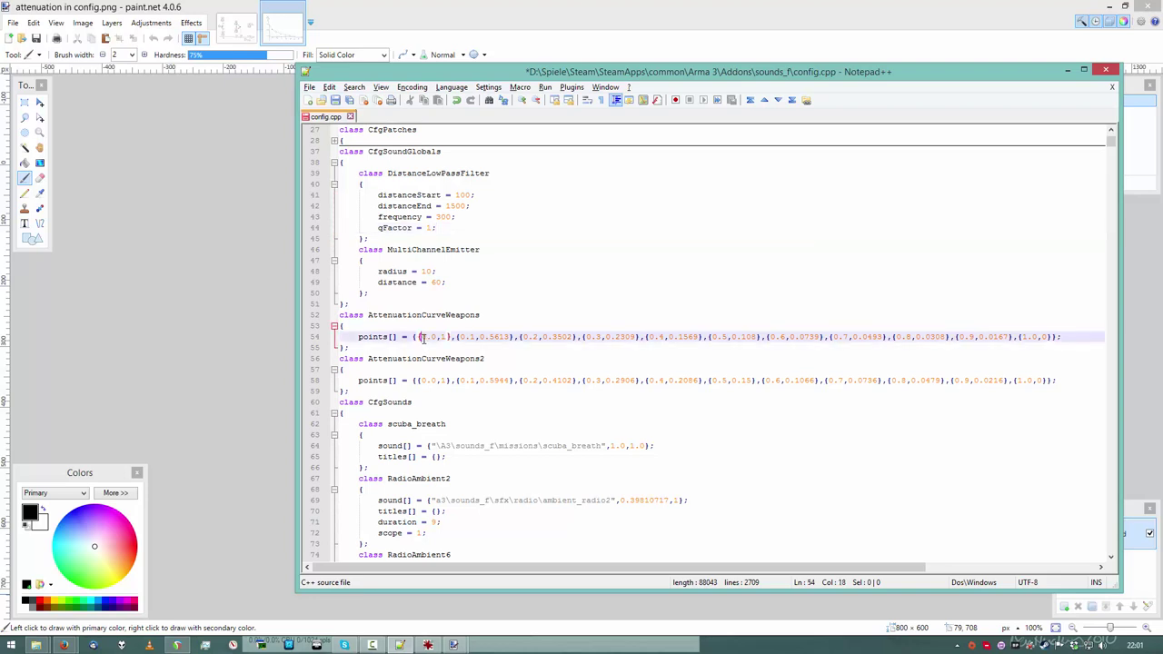
click(428, 345)
drag(423, 338, 437, 338)
double_click(443, 337)
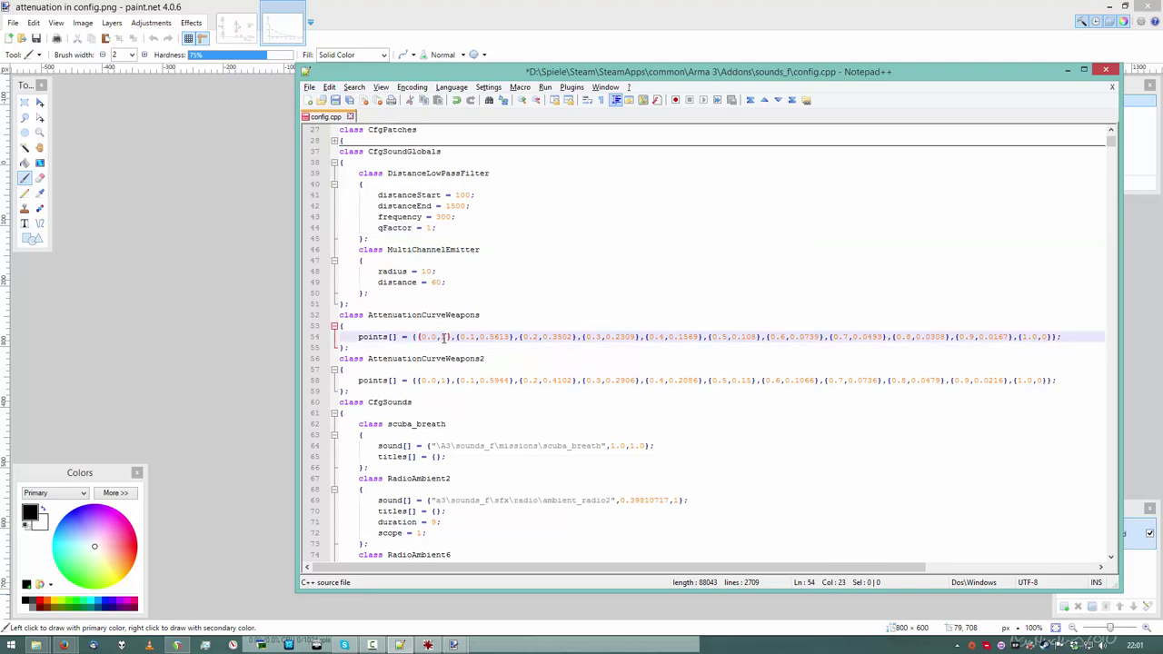
click(477, 20)
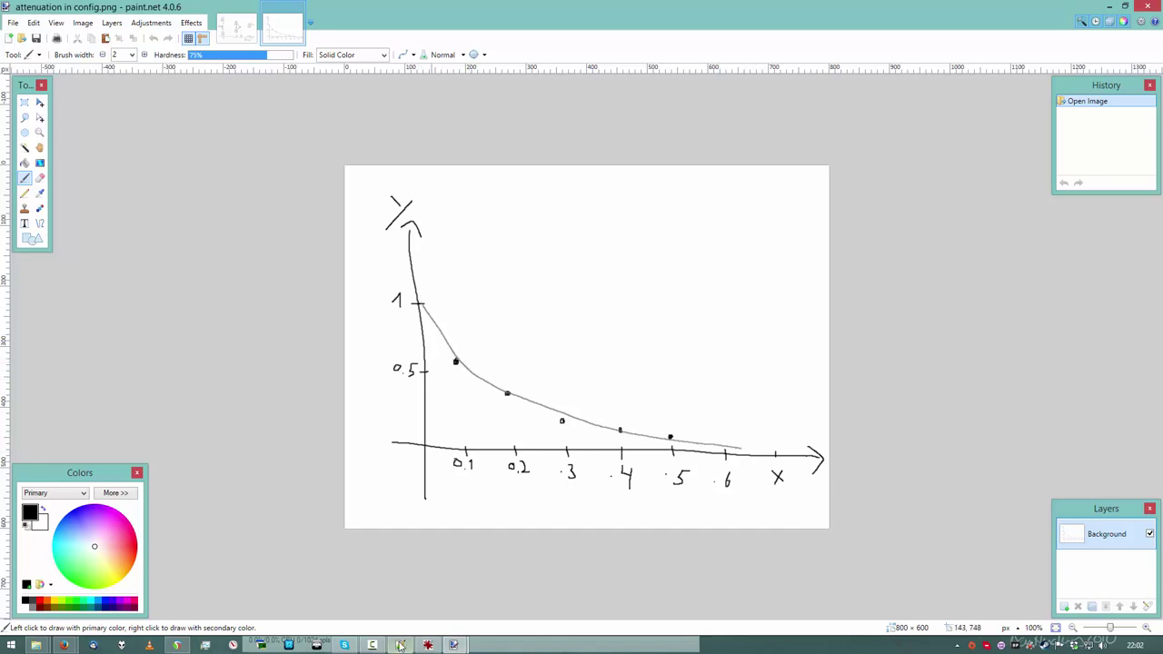
- Pull a long curved fade-out across the portal.mp3 item and play it
click(175, 646)
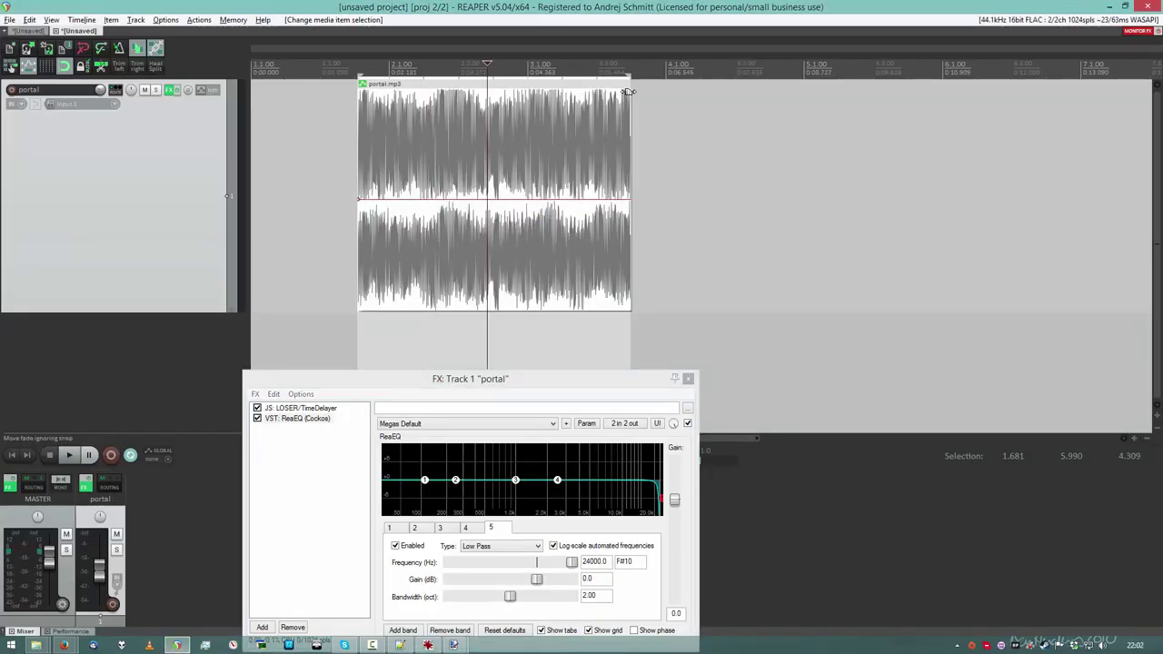
drag(627, 95, 366, 101)
right_click(374, 119)
click(385, 130)
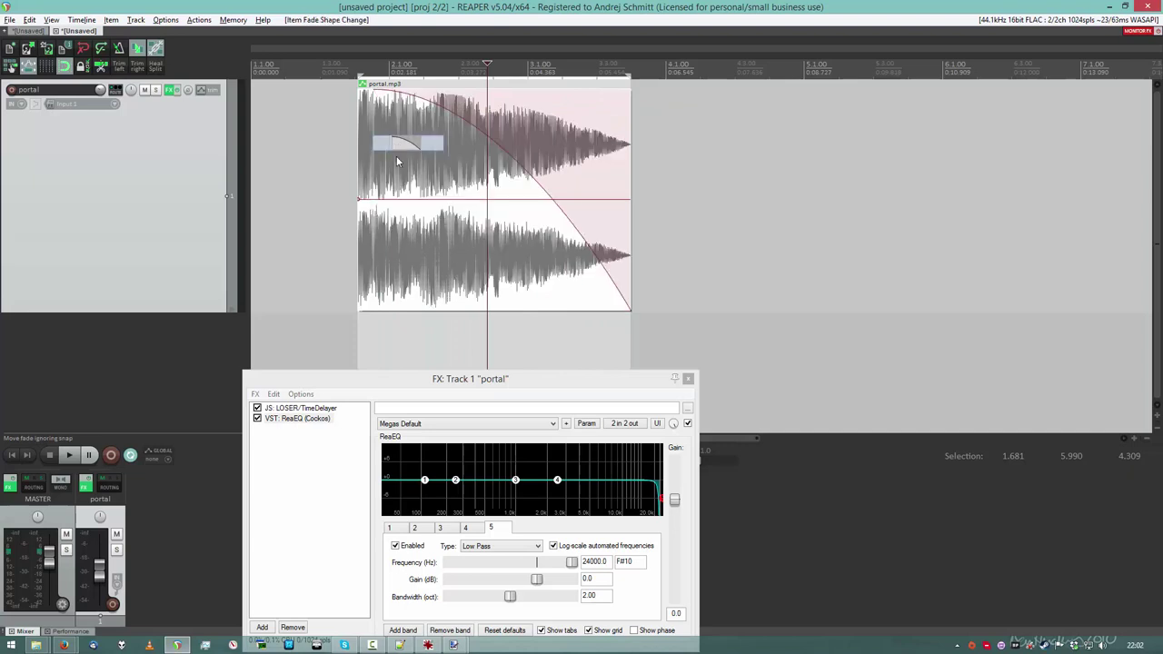
click(363, 329)
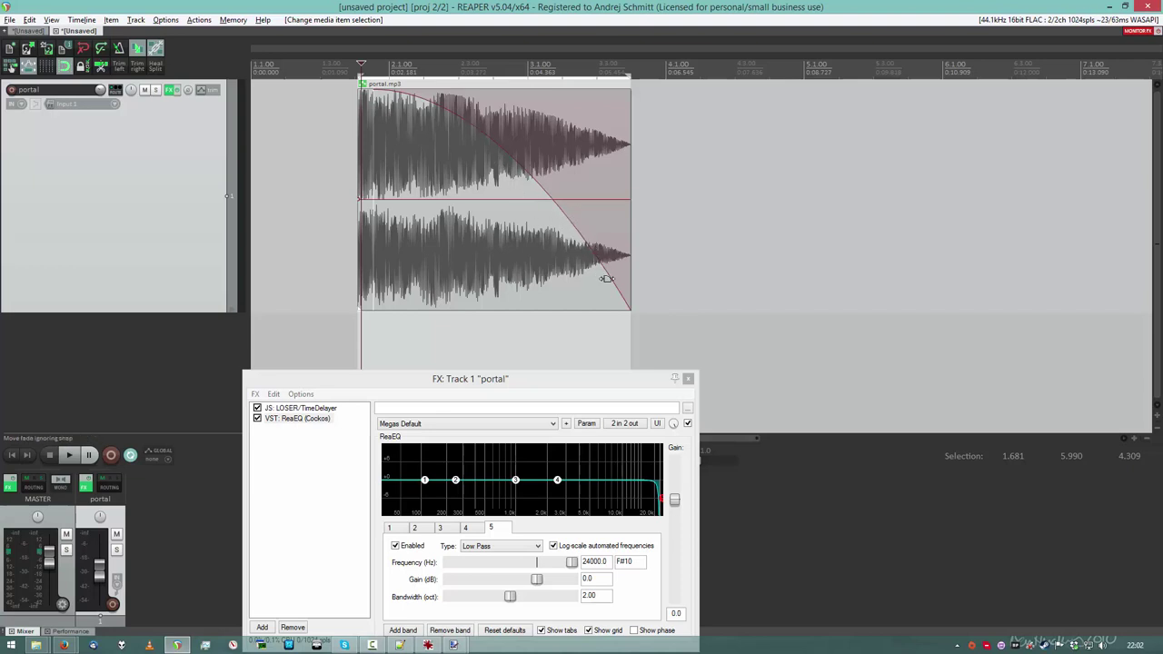
key(space)
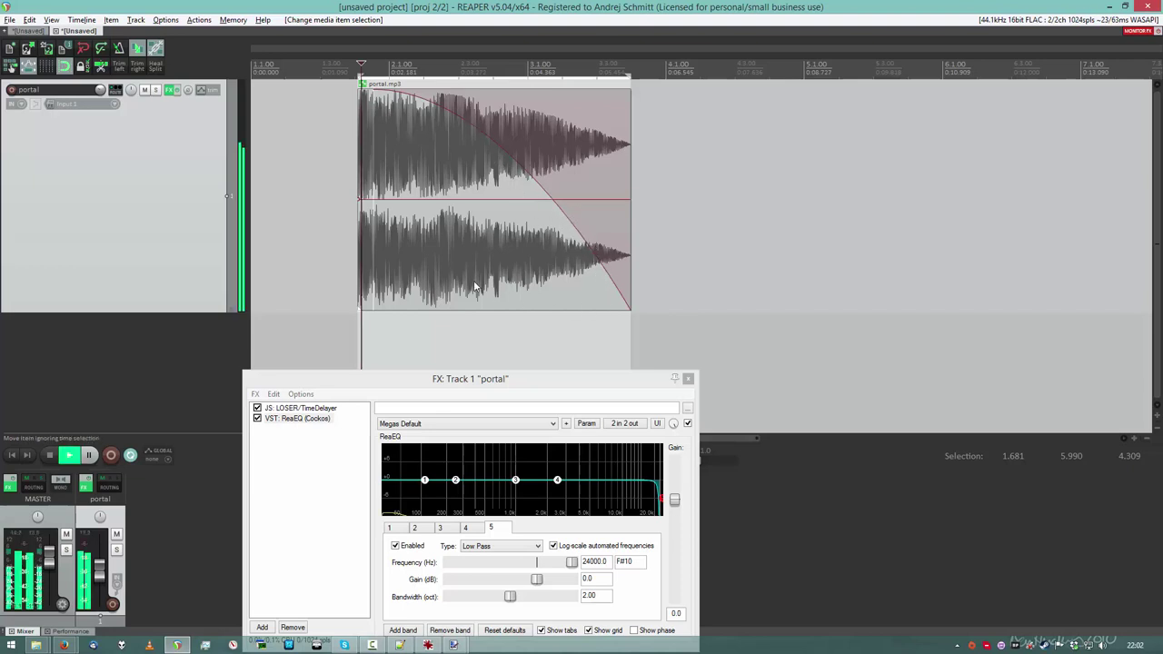
- Remove ReaEQ from the portal track's FX chain
click(292, 419)
key(Delete)
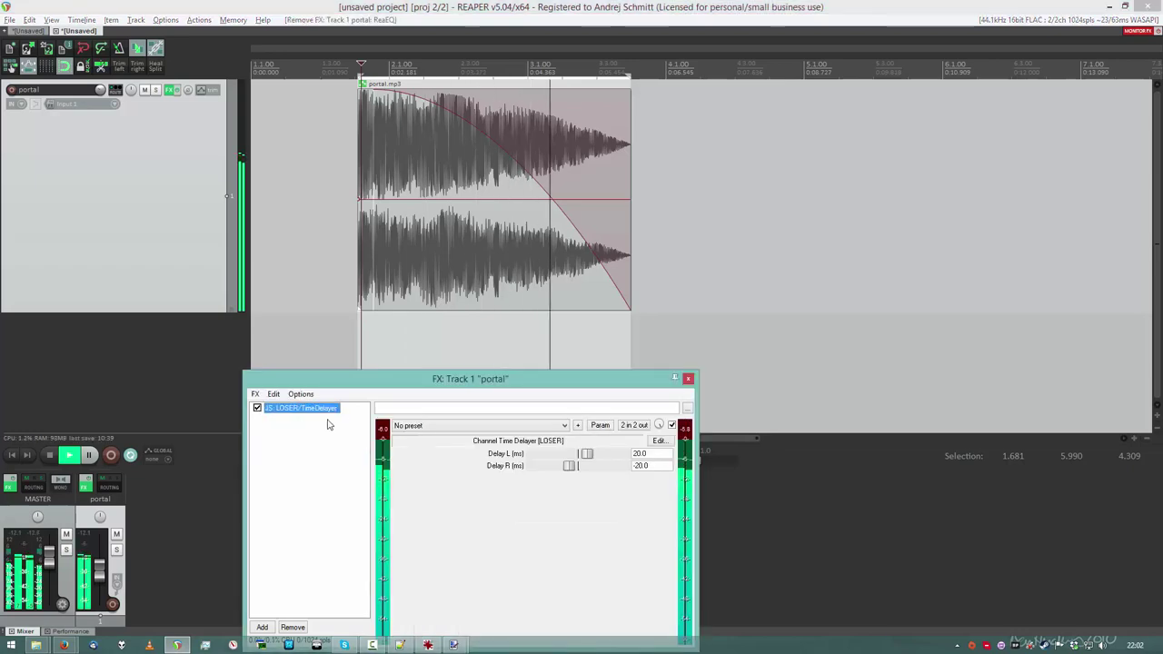
click(445, 265)
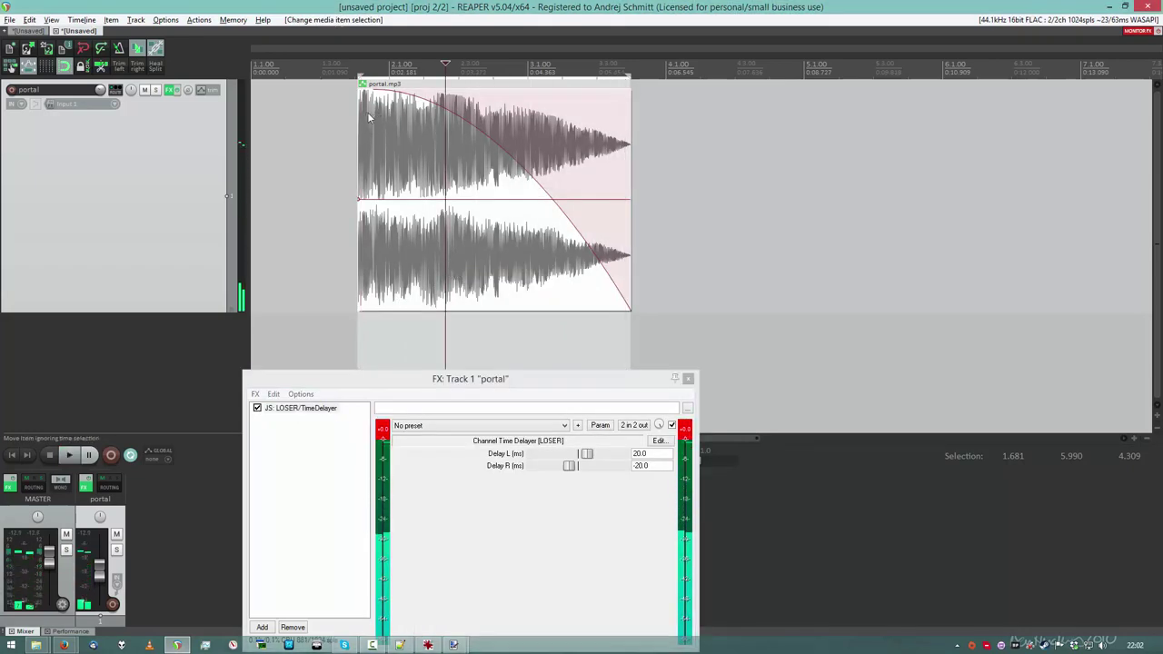
- Apply a new fade-out curve shape and listen to the result
right_click(367, 112)
click(373, 114)
right_click(373, 108)
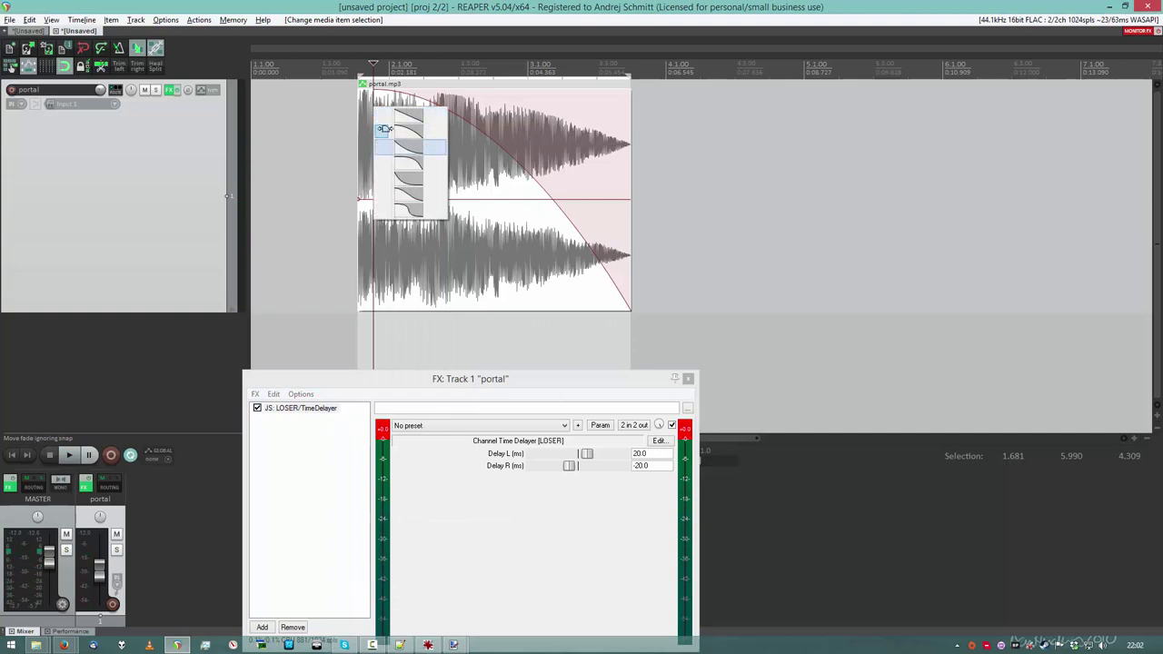
click(382, 129)
key(space)
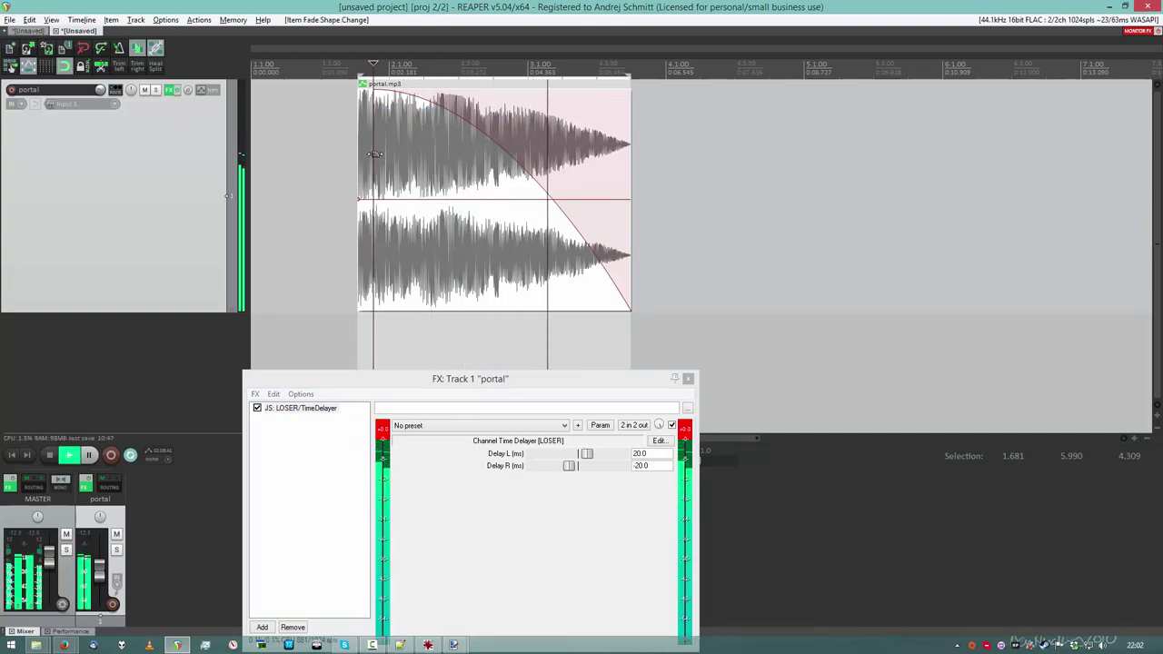
key(space)
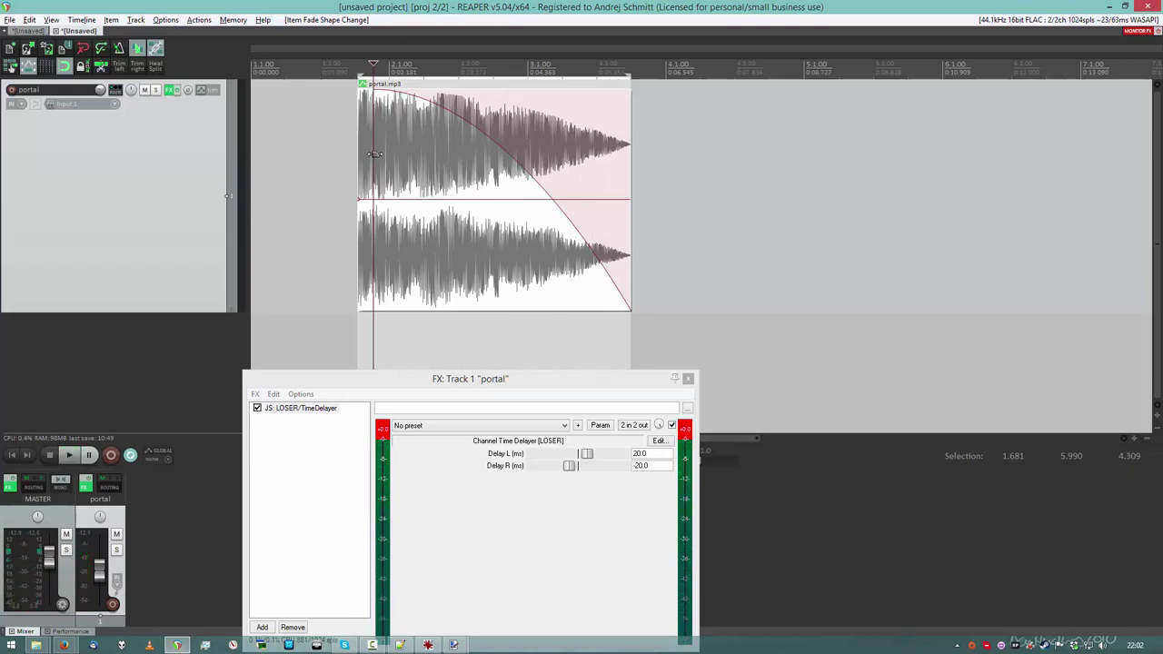
- Make the fade-out a steep concave curve and listen to it
right_click(376, 154)
click(391, 198)
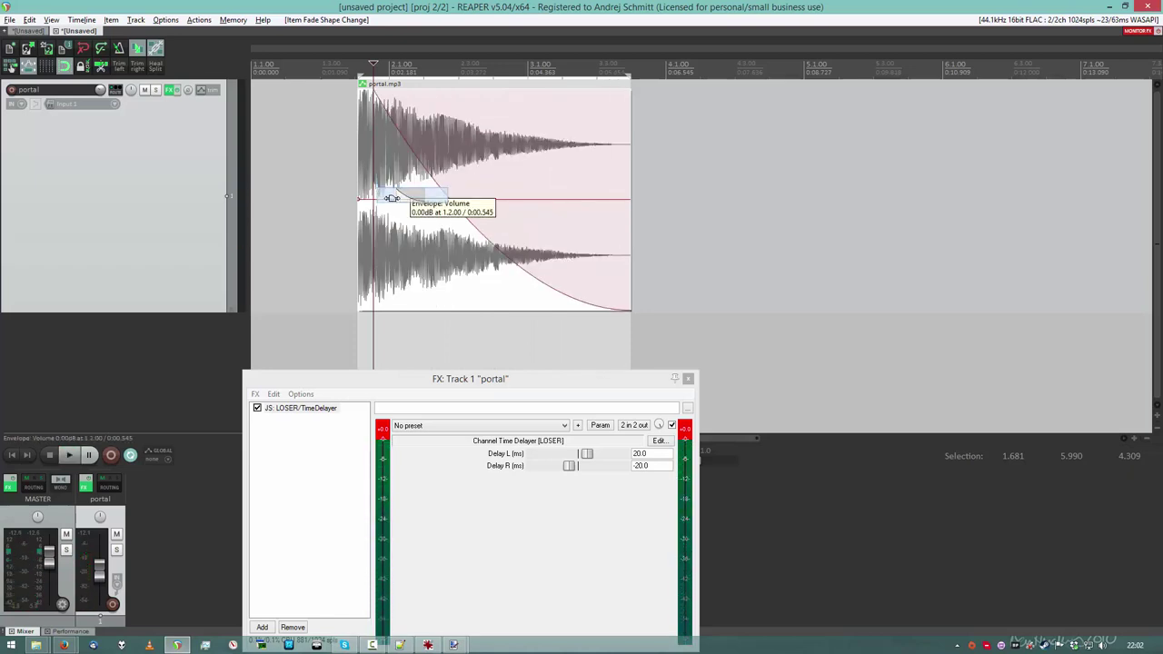
right_click(374, 177)
click(372, 222)
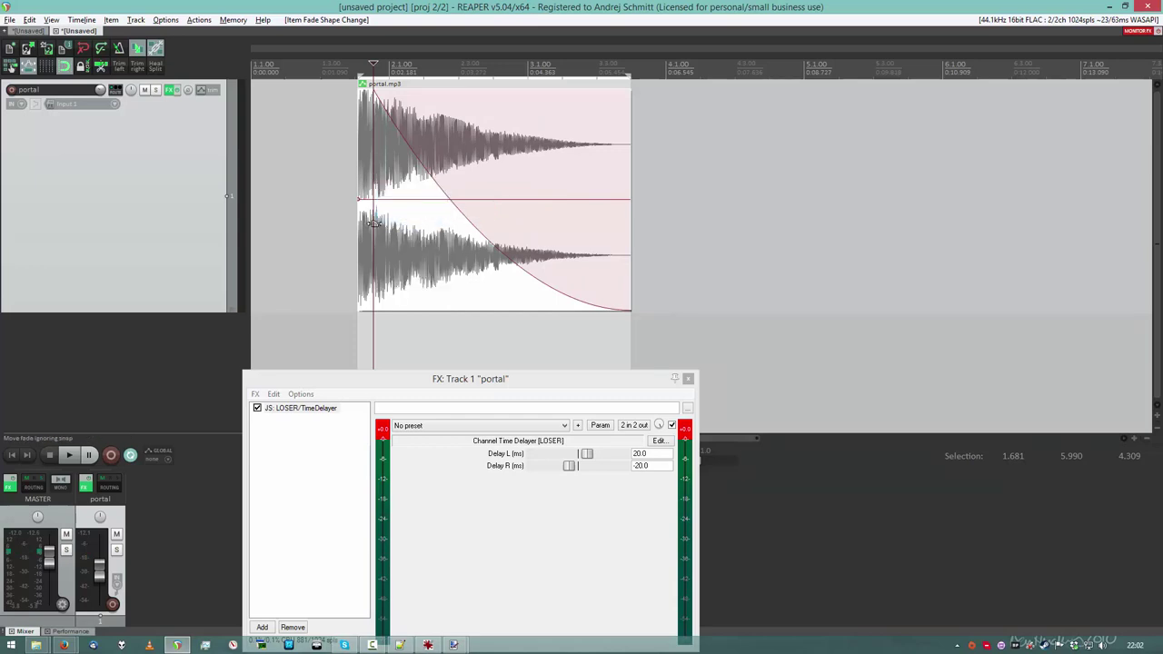
drag(373, 223, 374, 225)
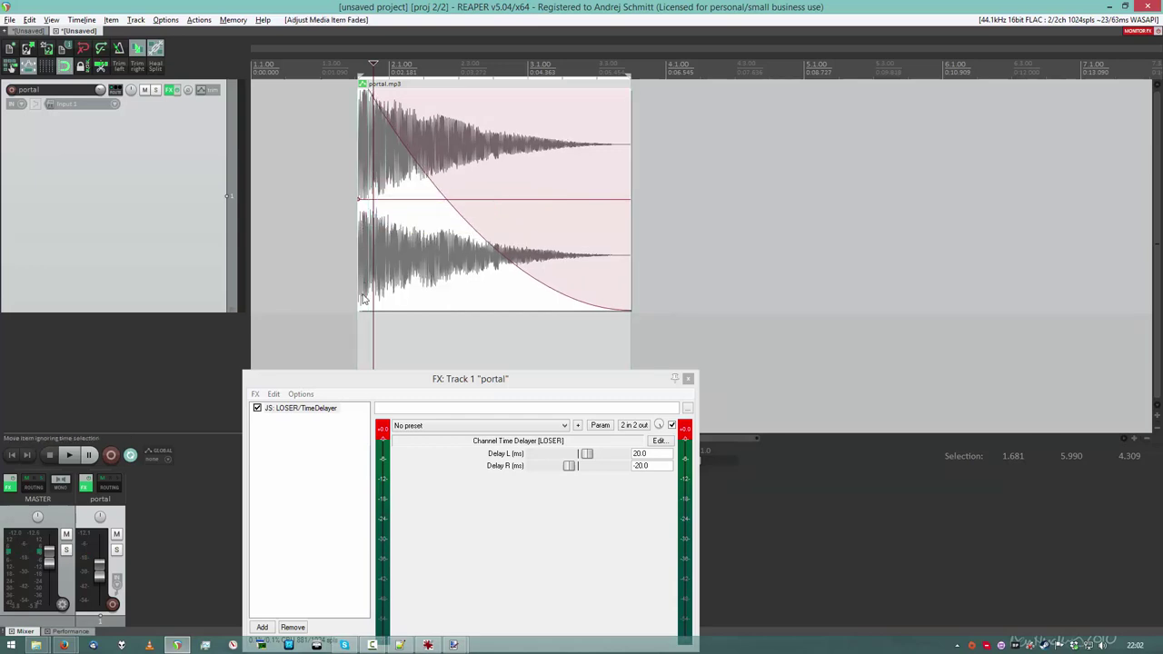
click(355, 338)
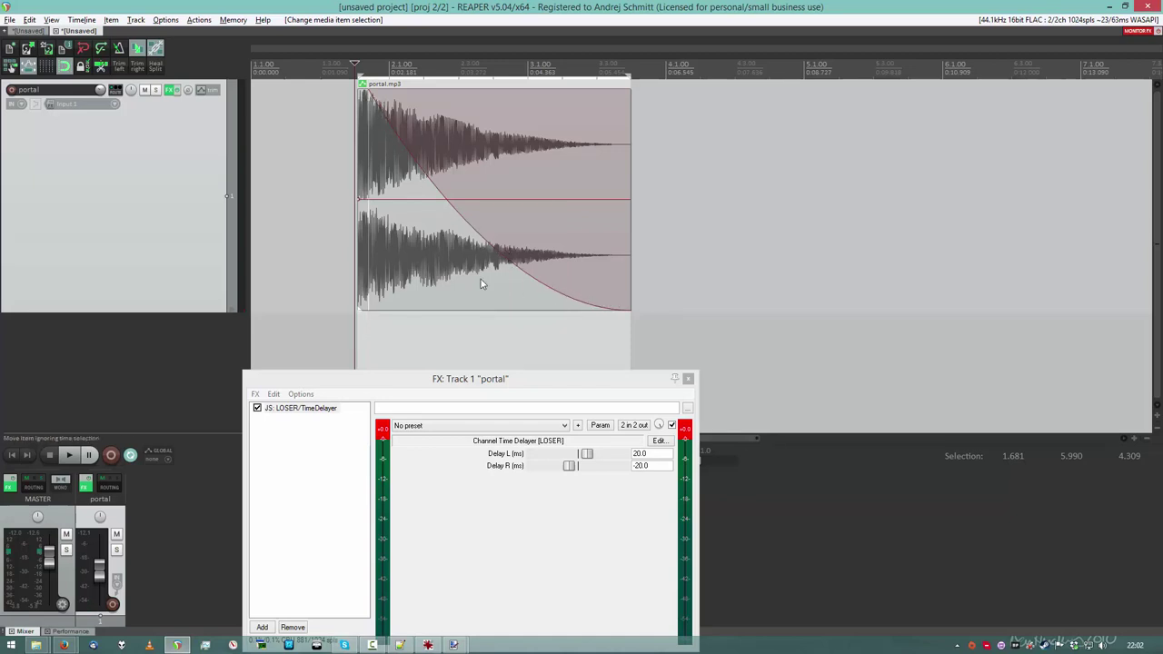
key(space)
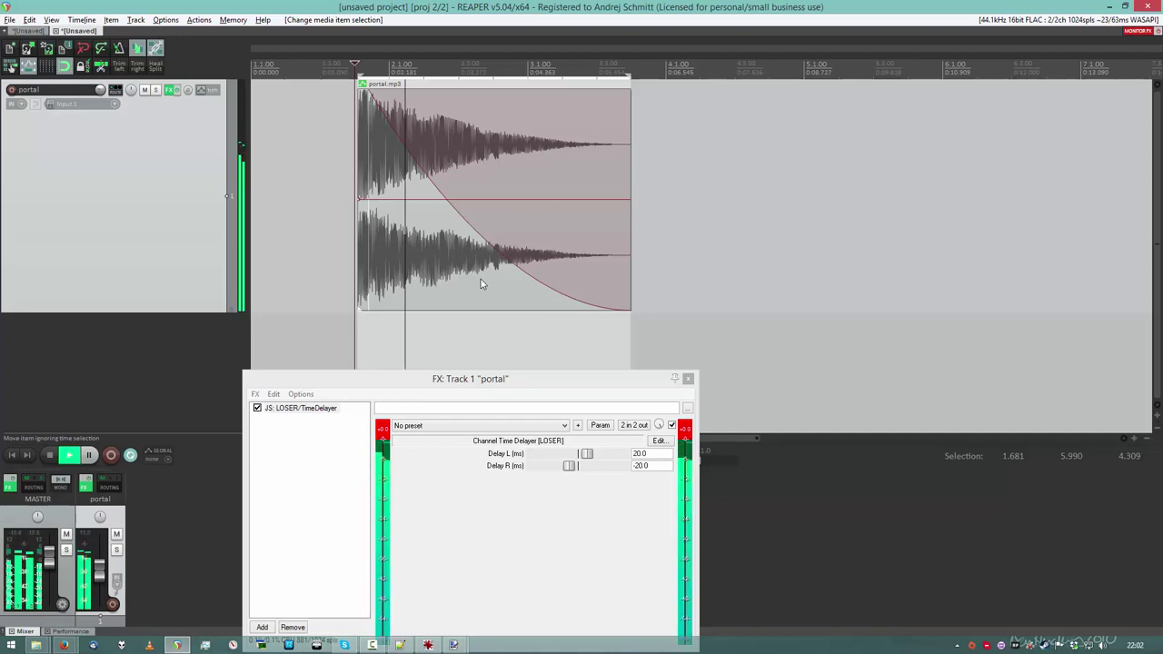
key(space)
- Try a linear fade-out, then revert to a curve and fine-tune its length
right_click(368, 255)
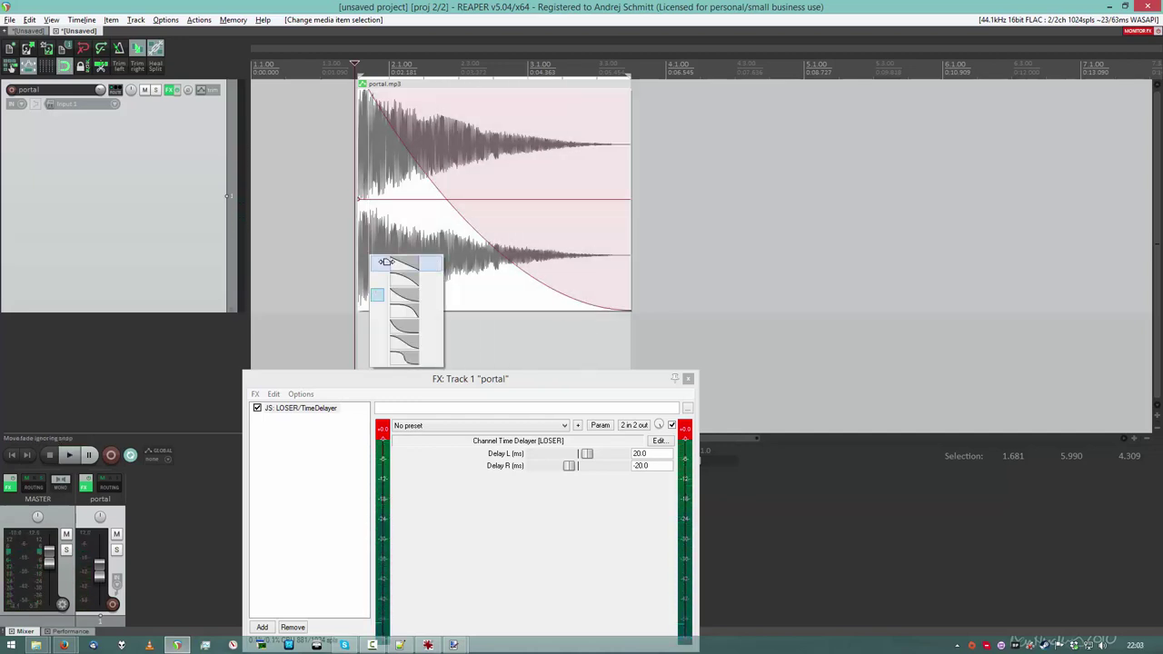
click(386, 262)
key(space)
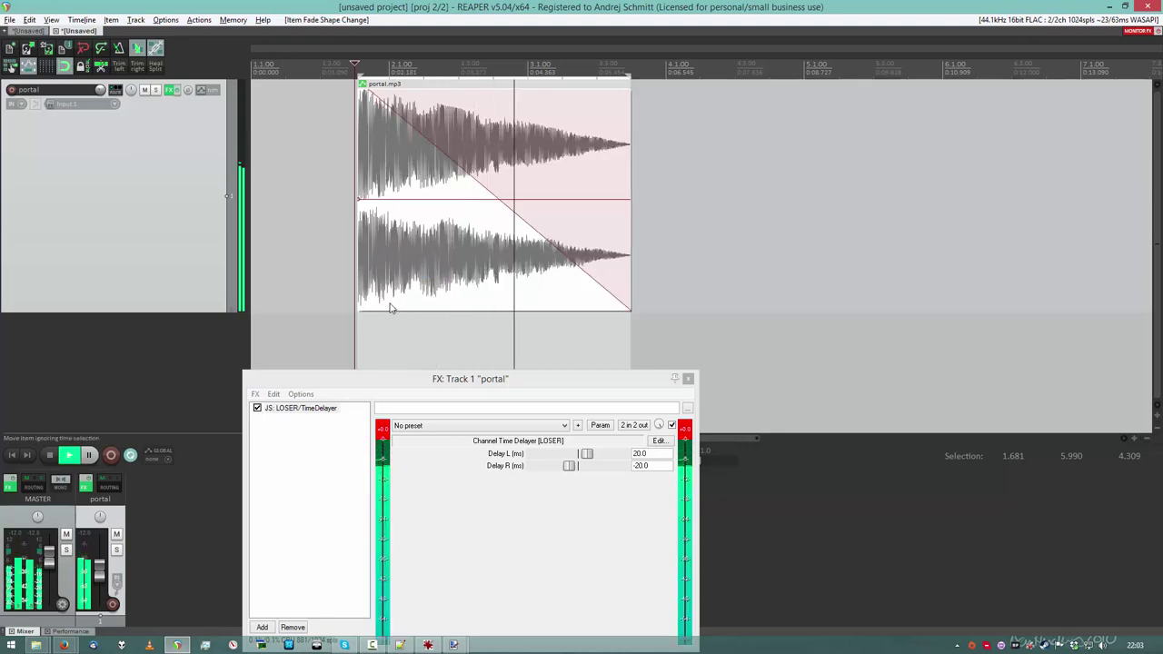
right_click(367, 227)
click(379, 257)
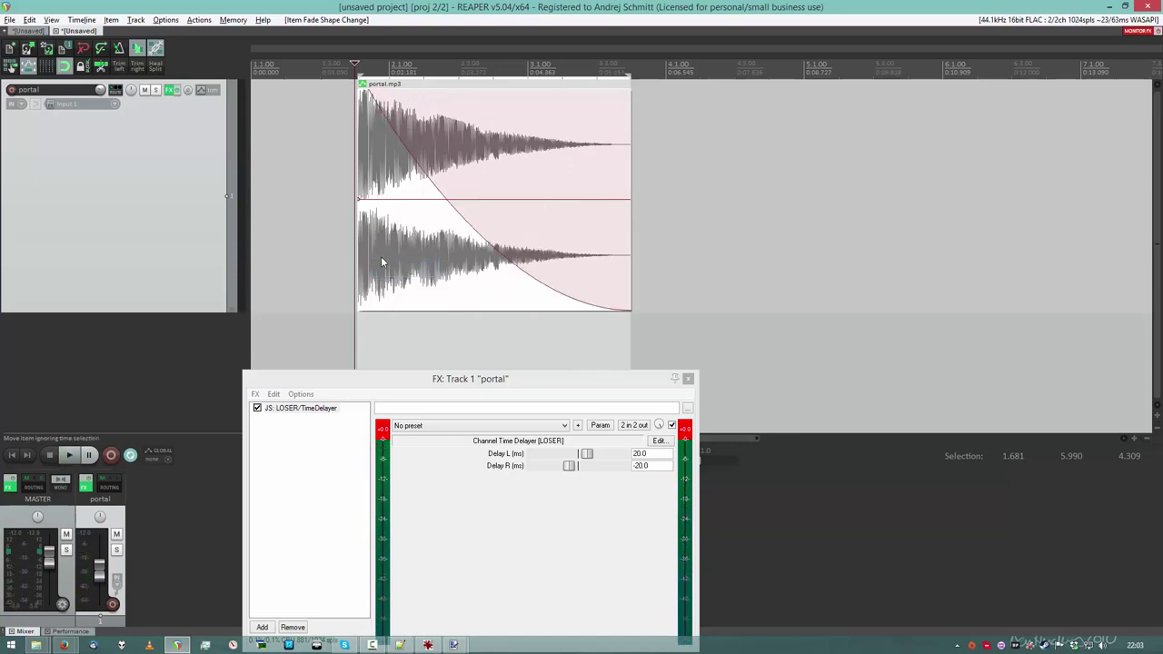
drag(379, 255, 373, 246)
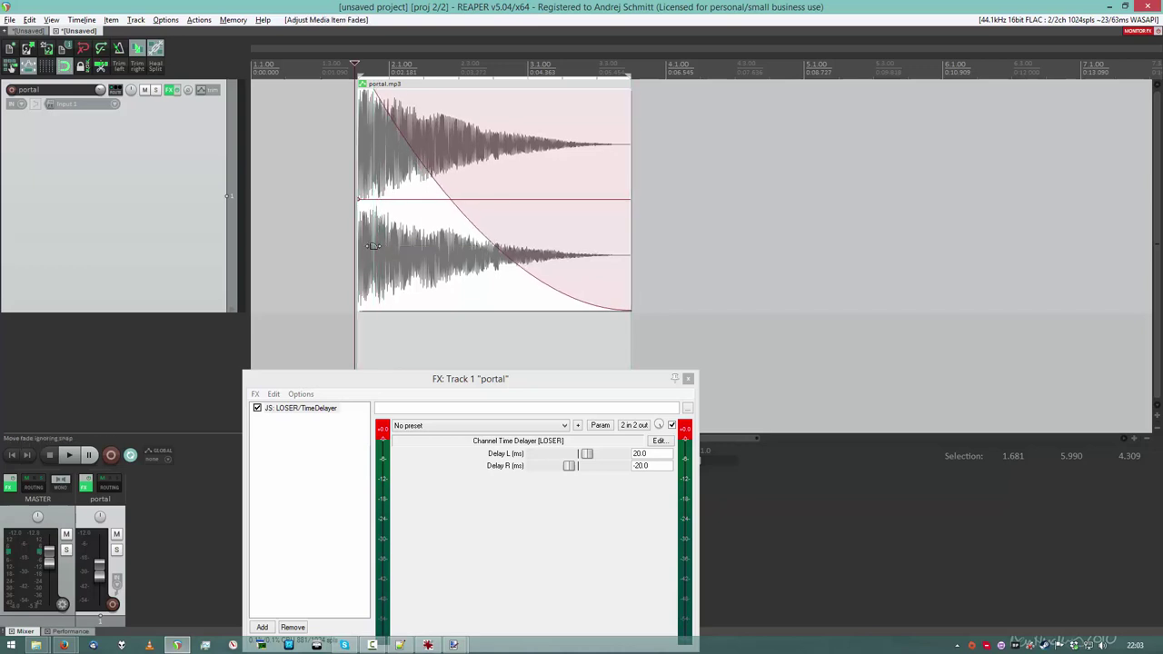
click(400, 645)
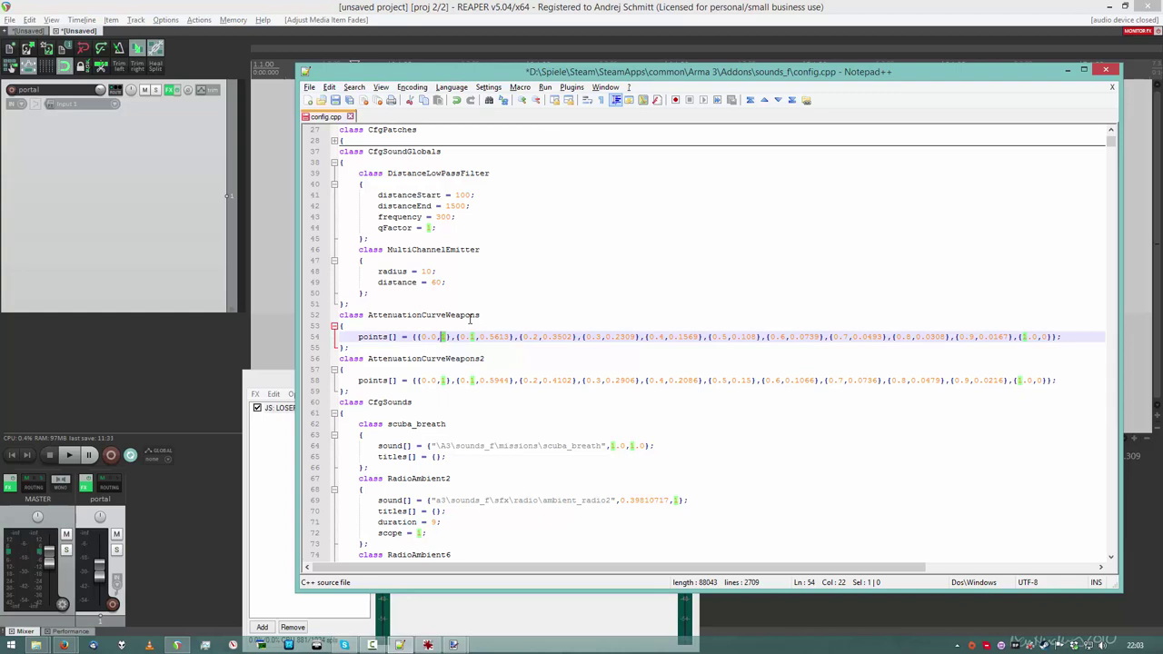
scroll(473, 318, down, 2)
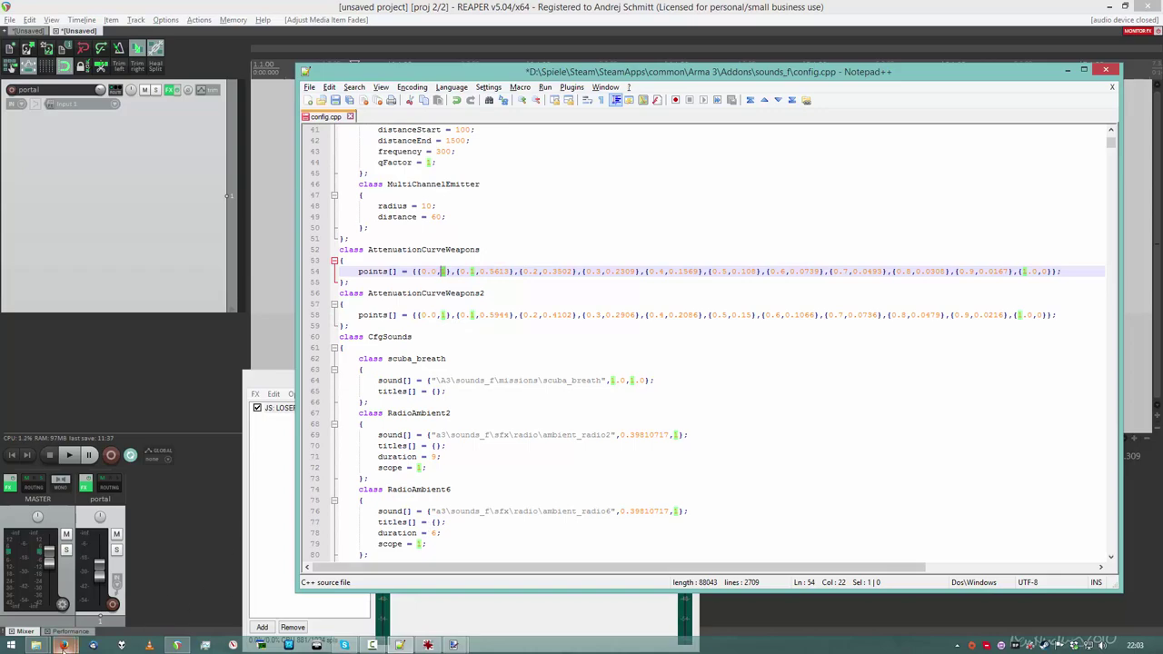
mouse_move(64, 643)
click(78, 609)
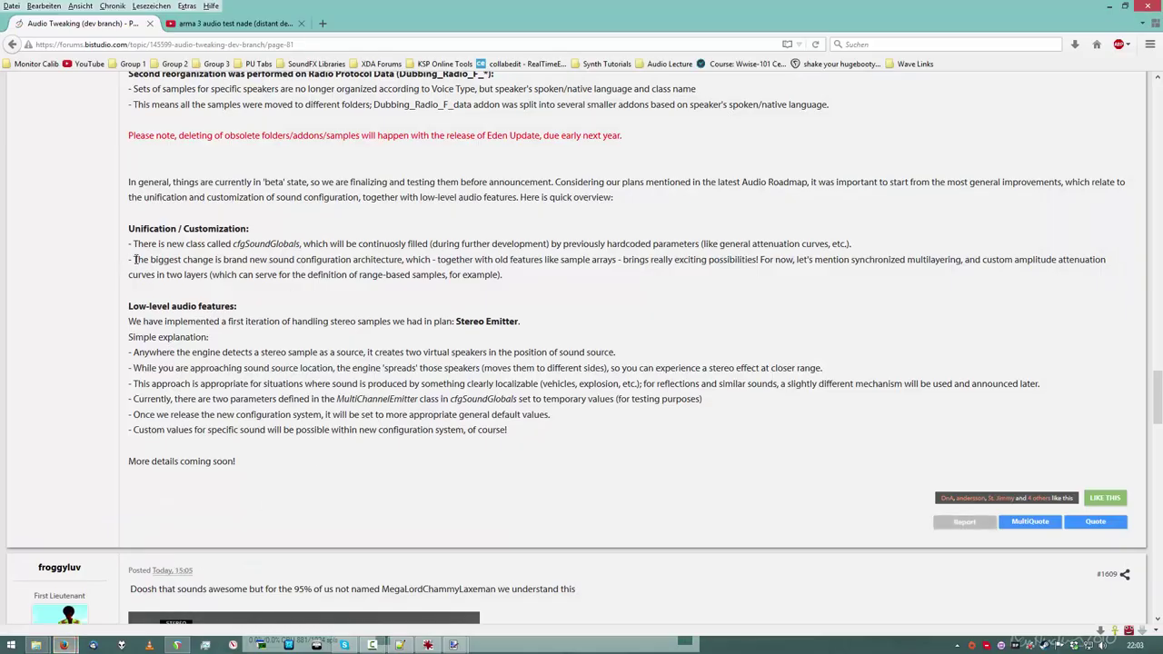
drag(126, 264, 507, 278)
click(507, 279)
drag(406, 260, 536, 260)
click(561, 280)
click(427, 645)
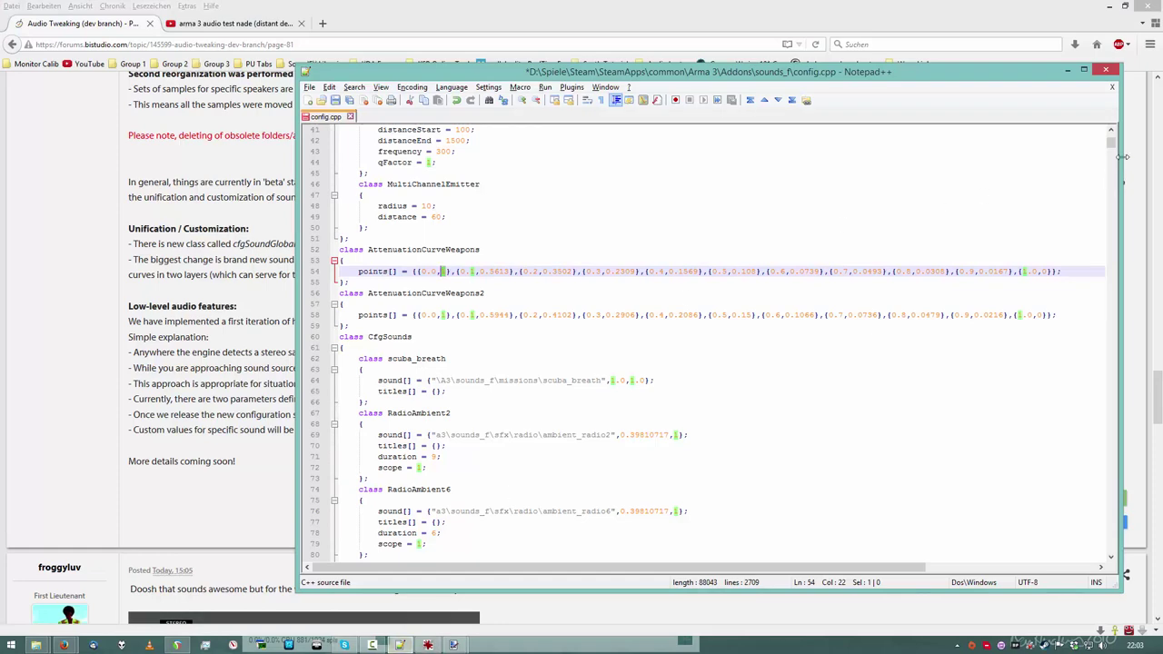
- Scroll config.cpp to CfgSoundShaders and step through MXClosure_SoundShader and MXCloseShot_SoundShader
drag(1117, 148, 1111, 530)
scroll(724, 359, down, 18)
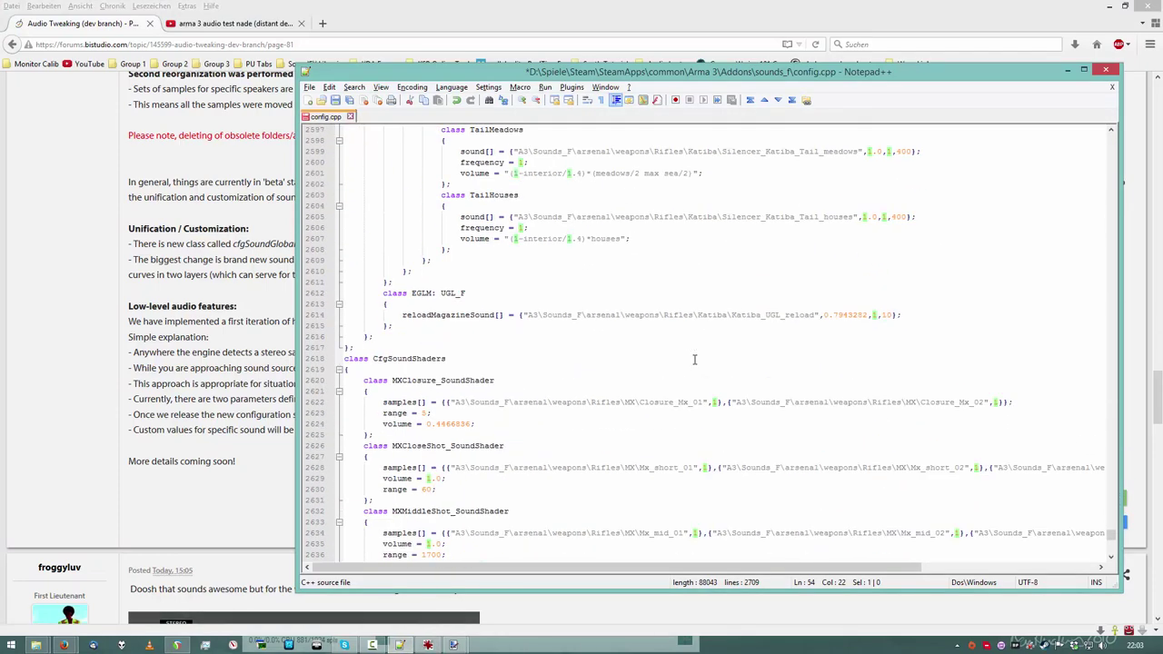
drag(611, 74, 483, 20)
scroll(396, 237, down, 4)
scroll(396, 236, up, 3)
click(381, 224)
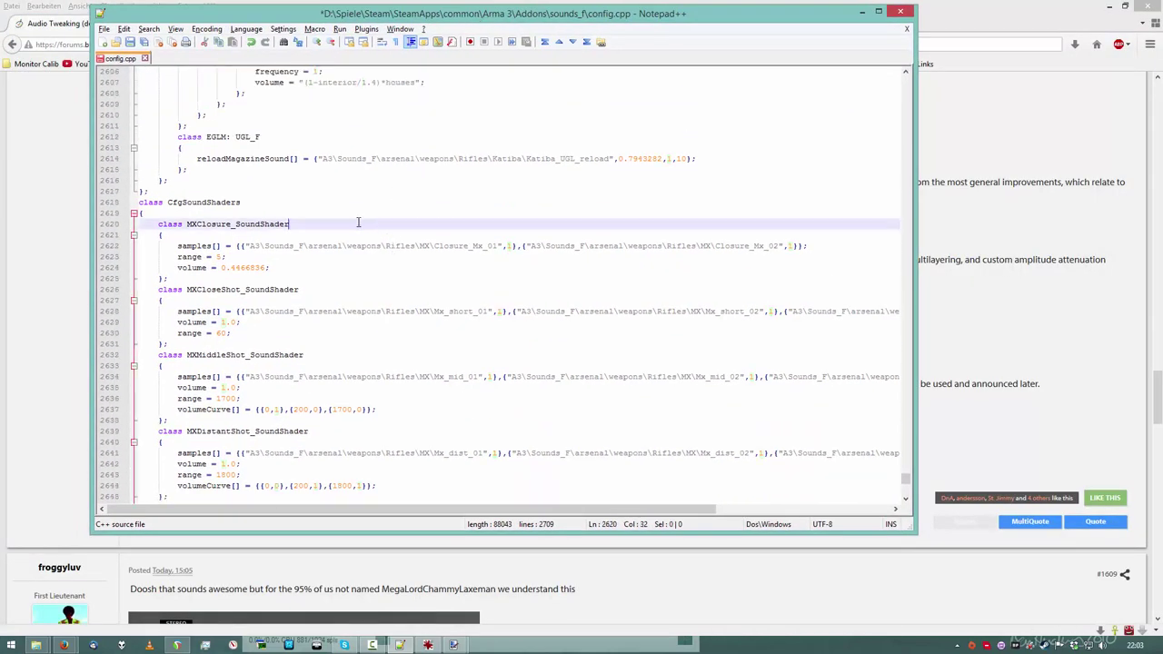
click(308, 269)
click(333, 293)
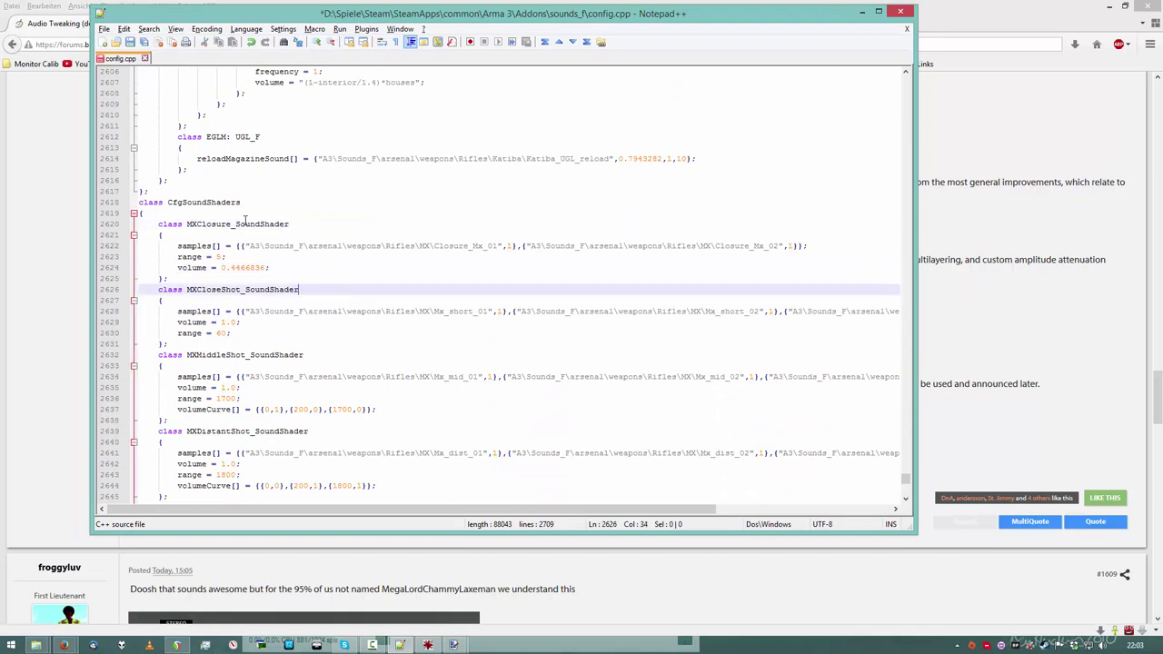
click(290, 223)
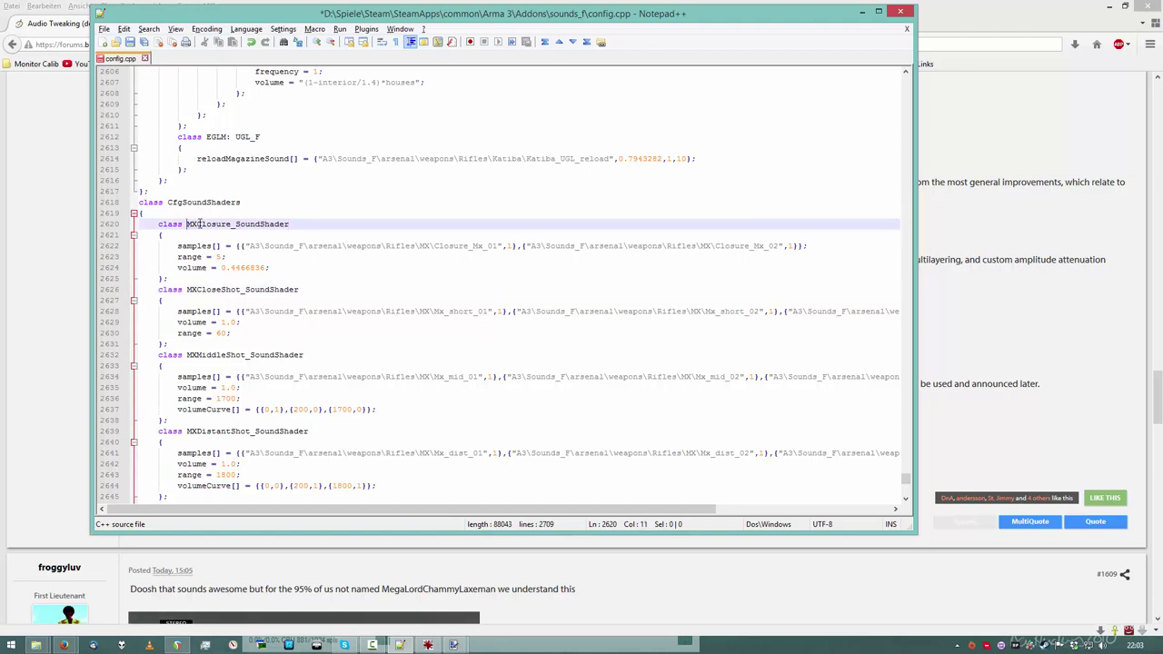
- Highlight MXClosure_SoundShader's name, samples array, range = 5 and volume 0.4466836 lines
drag(187, 223, 301, 230)
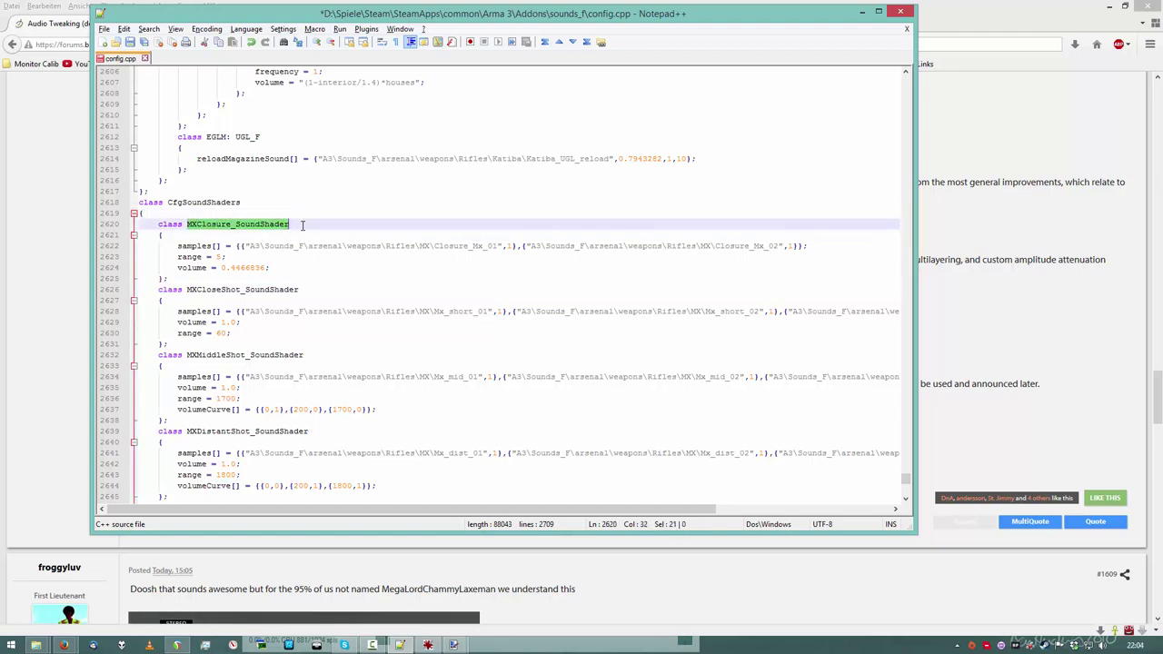
click(259, 246)
drag(236, 246, 824, 247)
click(717, 256)
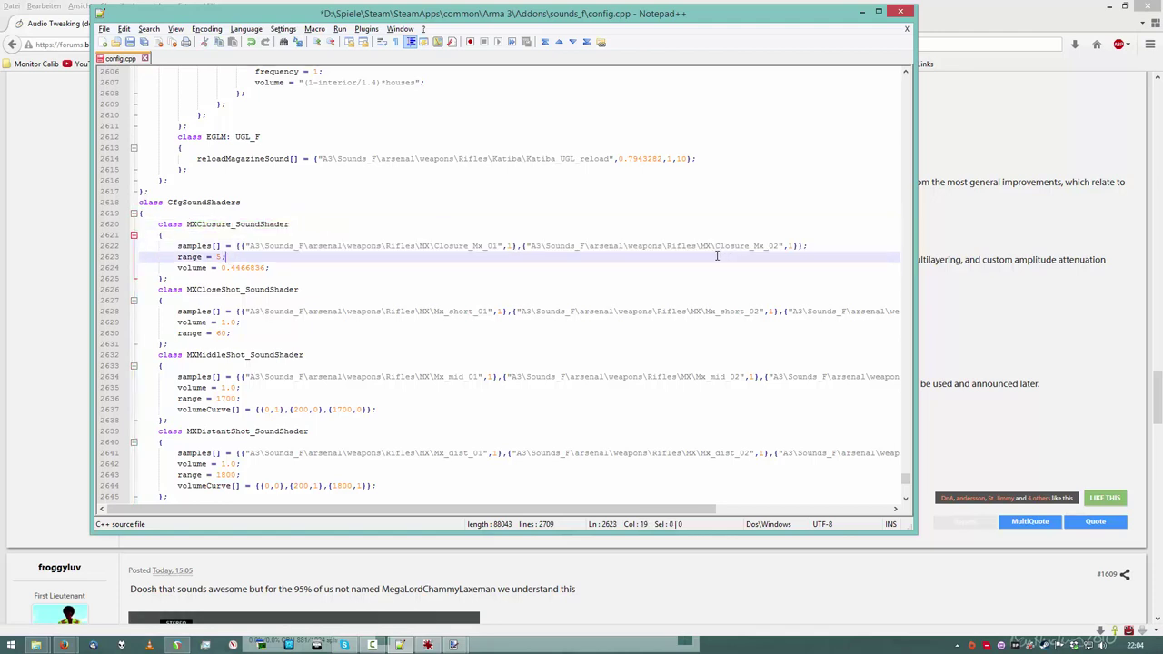
click(183, 268)
click(275, 267)
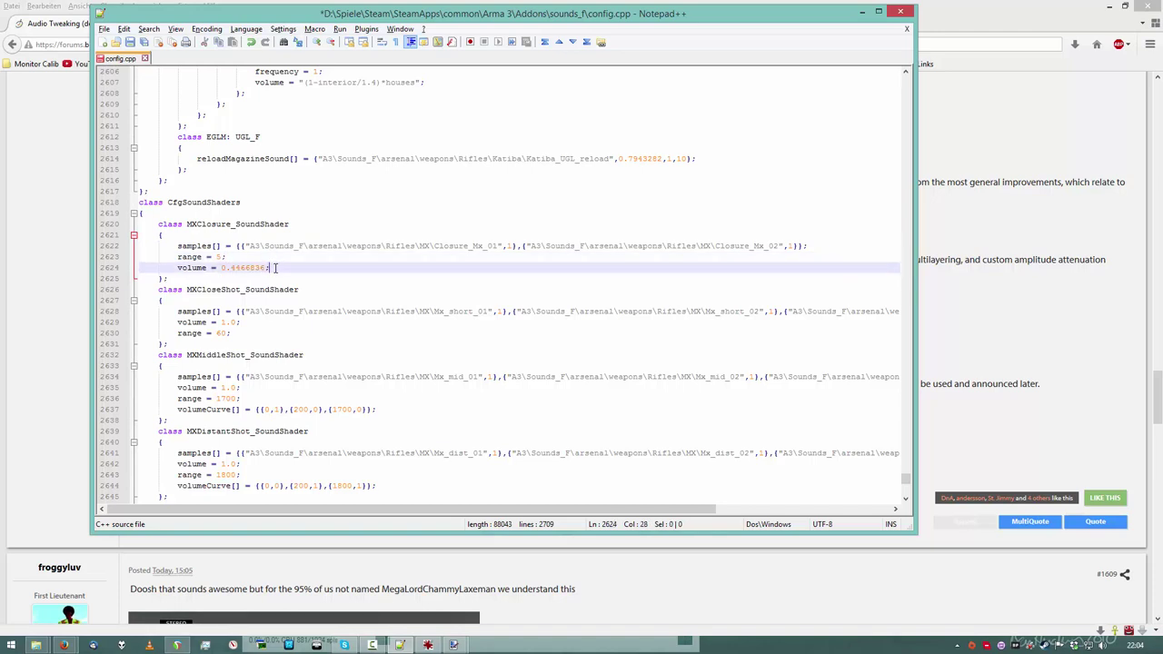
click(453, 256)
double_click(509, 245)
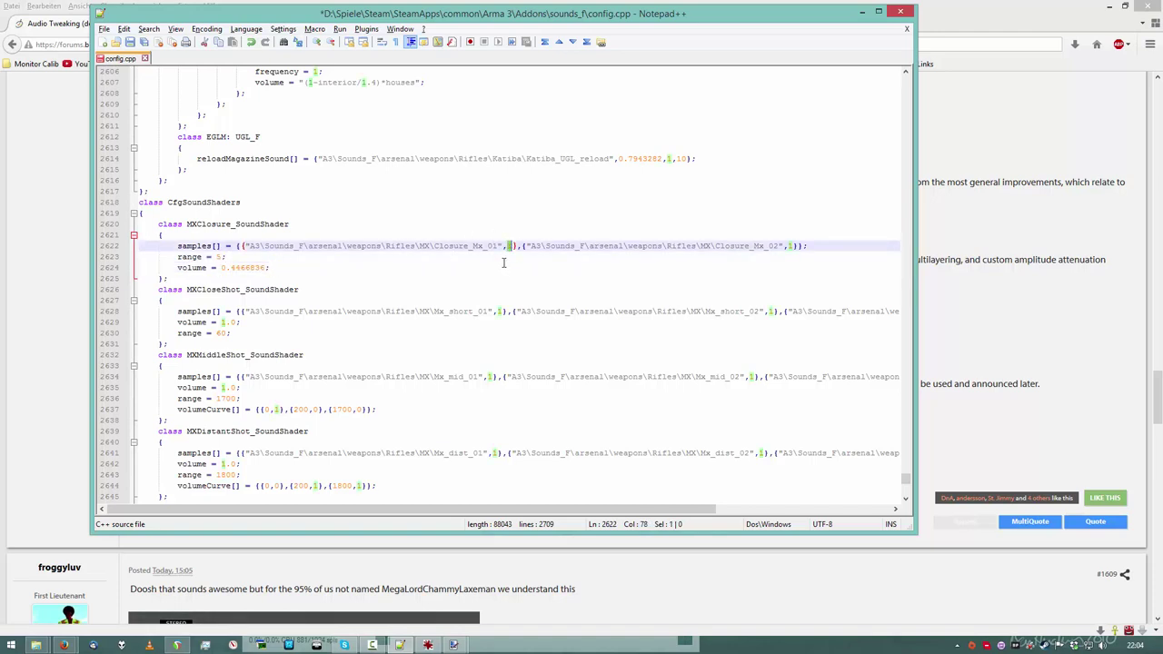
click(500, 261)
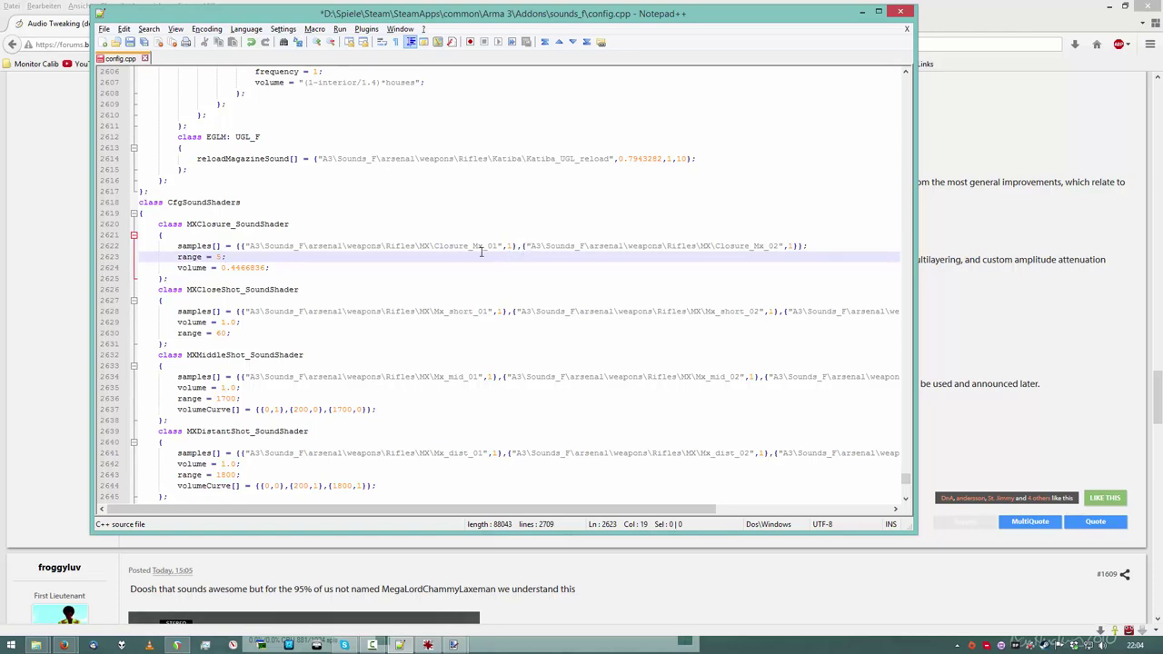
drag(276, 264, 180, 267)
click(296, 264)
scroll(316, 261, down, 4)
scroll(327, 261, up, 3)
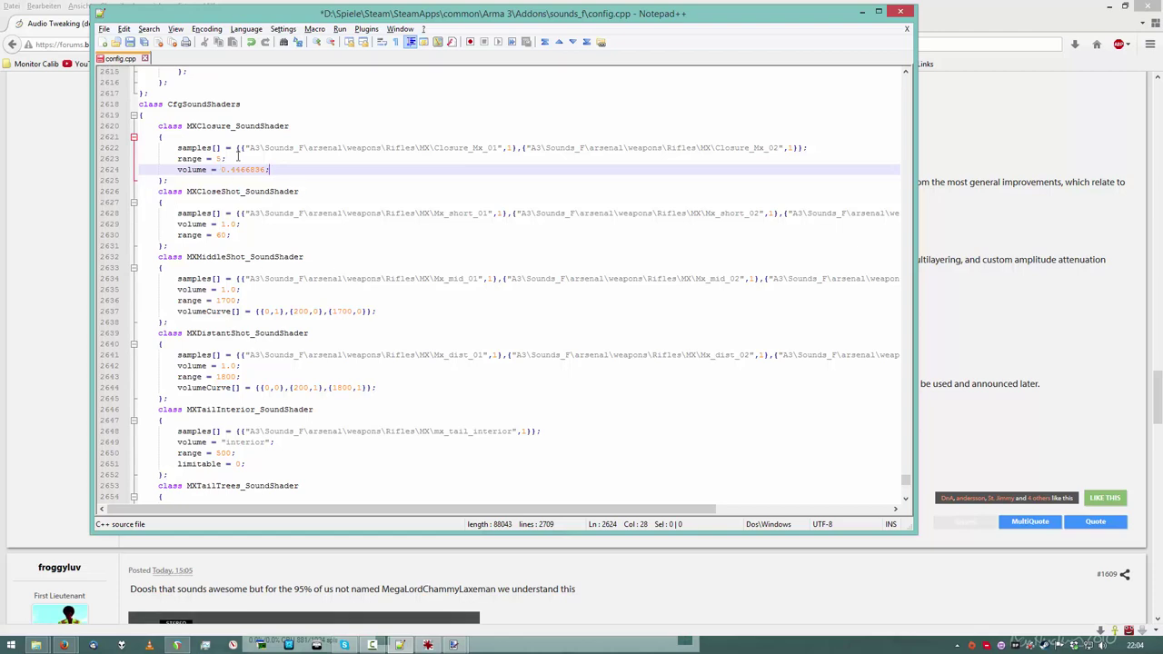
double_click(219, 235)
text(60)
click(242, 235)
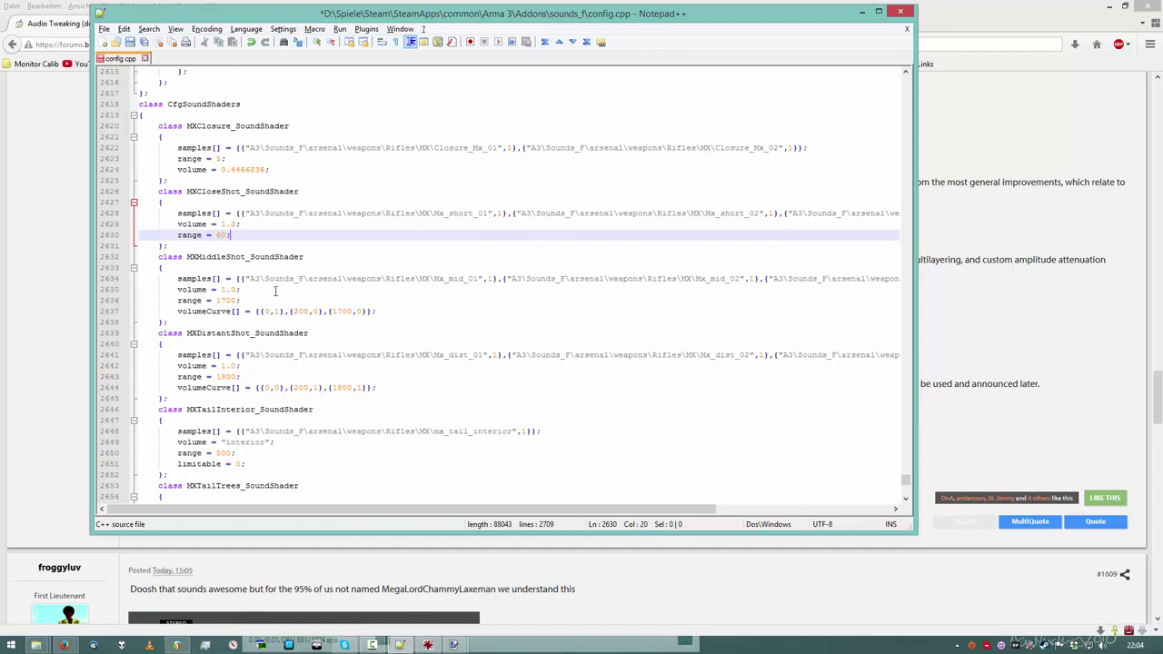
scroll(277, 287, down, 2)
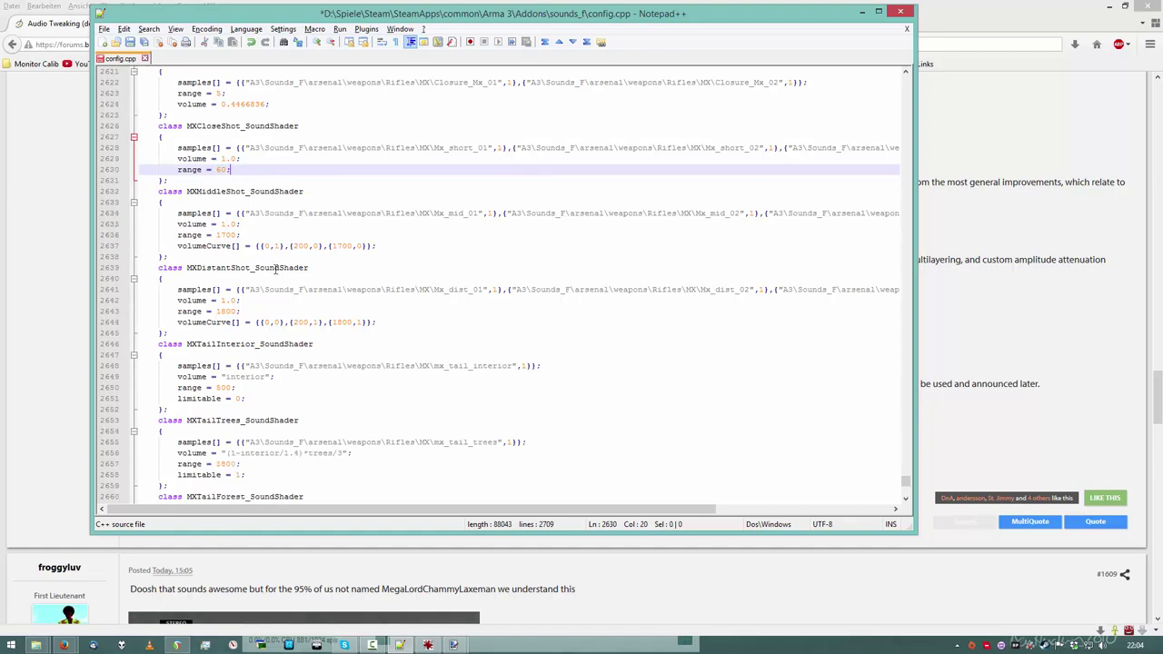
drag(216, 234, 238, 234)
click(239, 235)
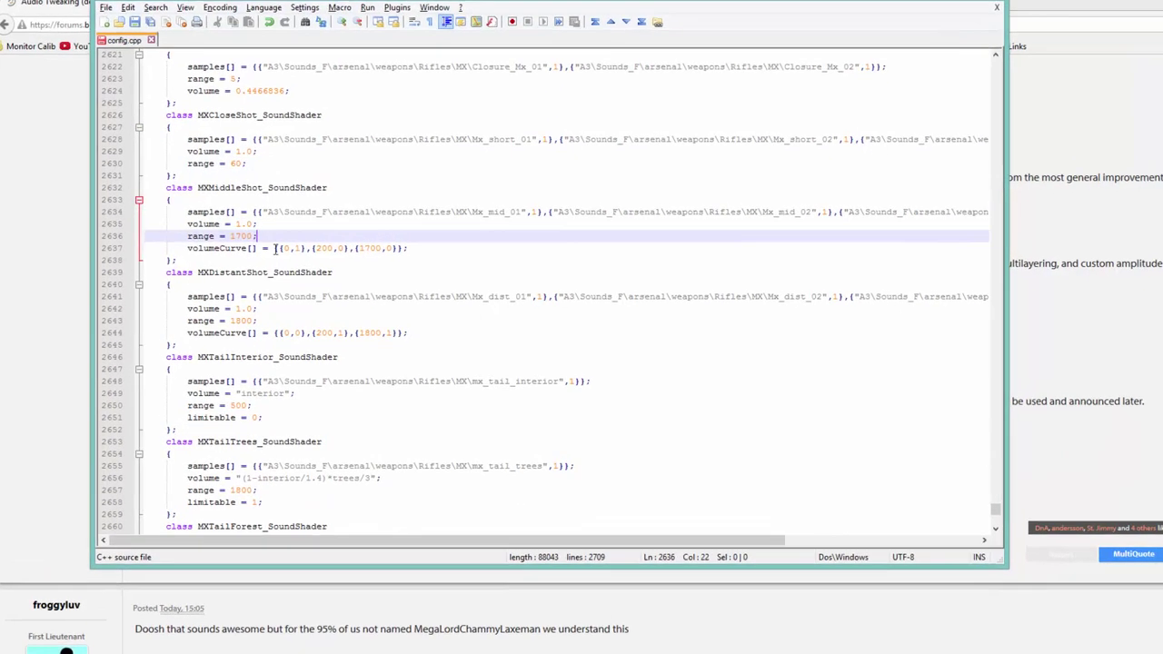
click(383, 261)
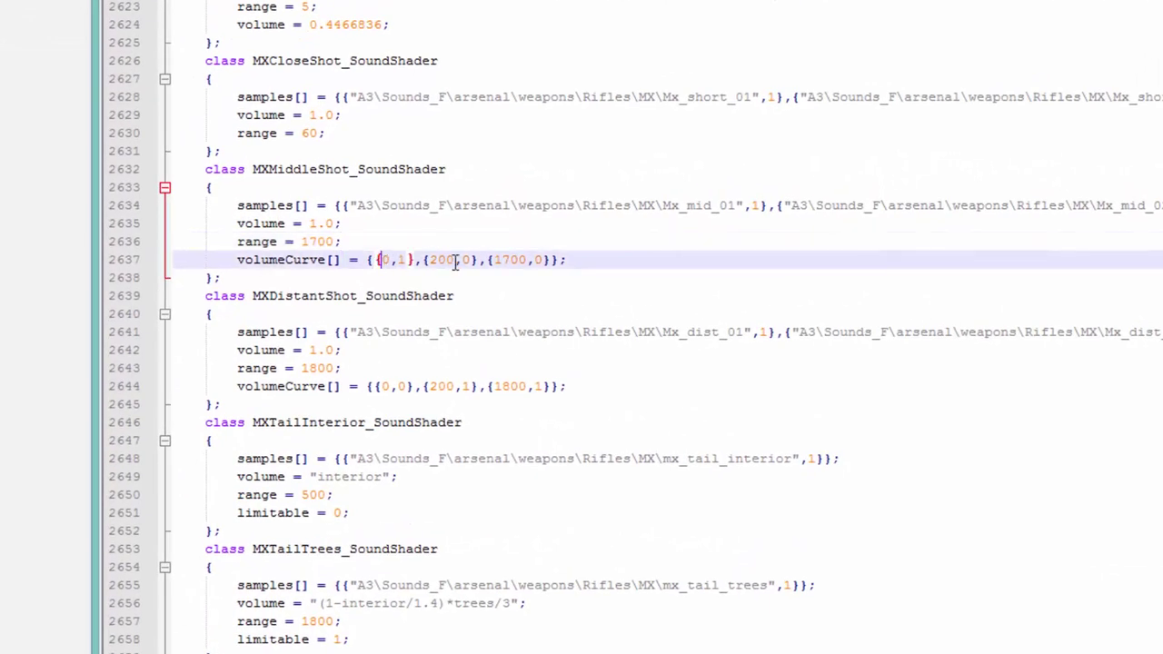
double_click(383, 261)
drag(396, 261, 454, 260)
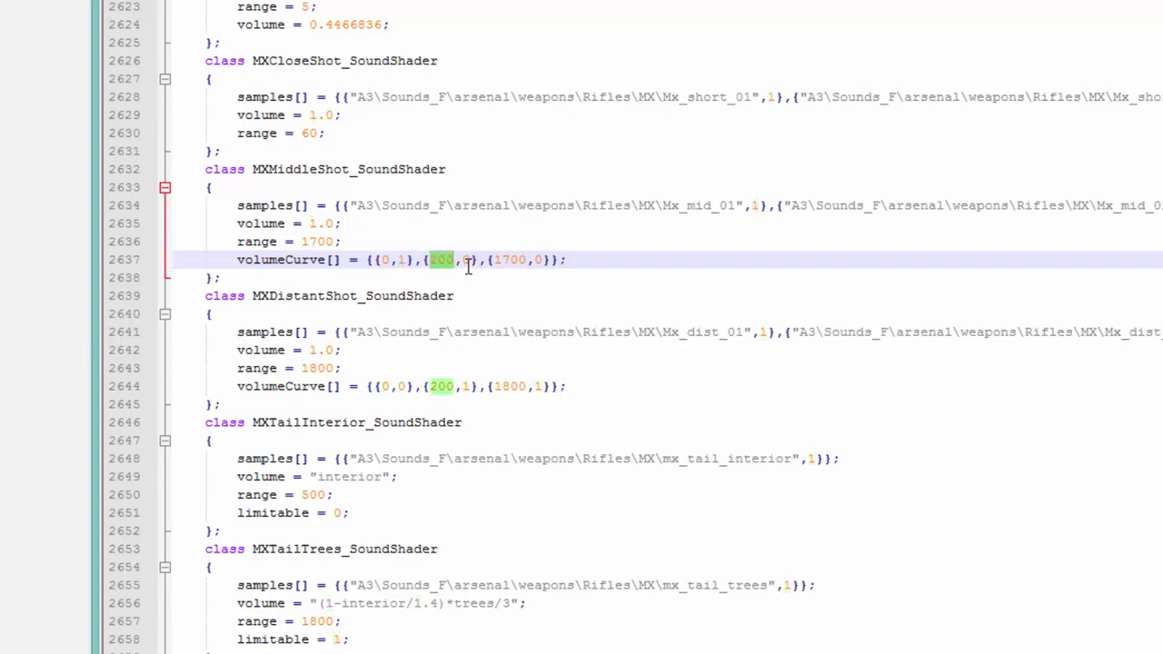
double_click(465, 261)
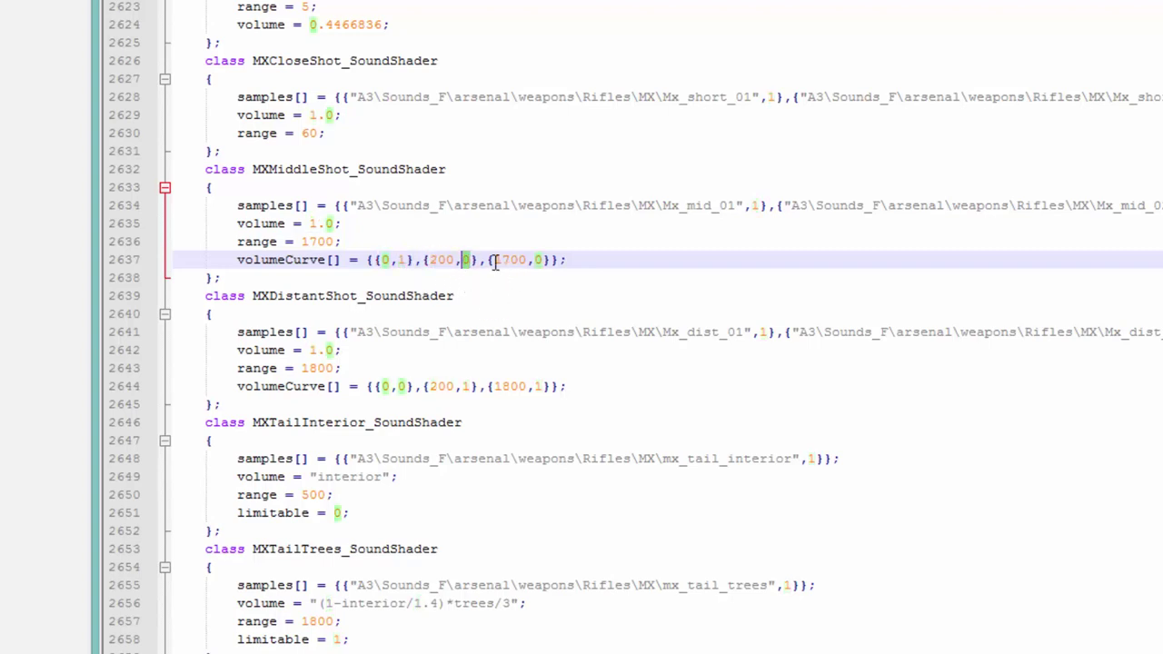
drag(494, 261, 527, 261)
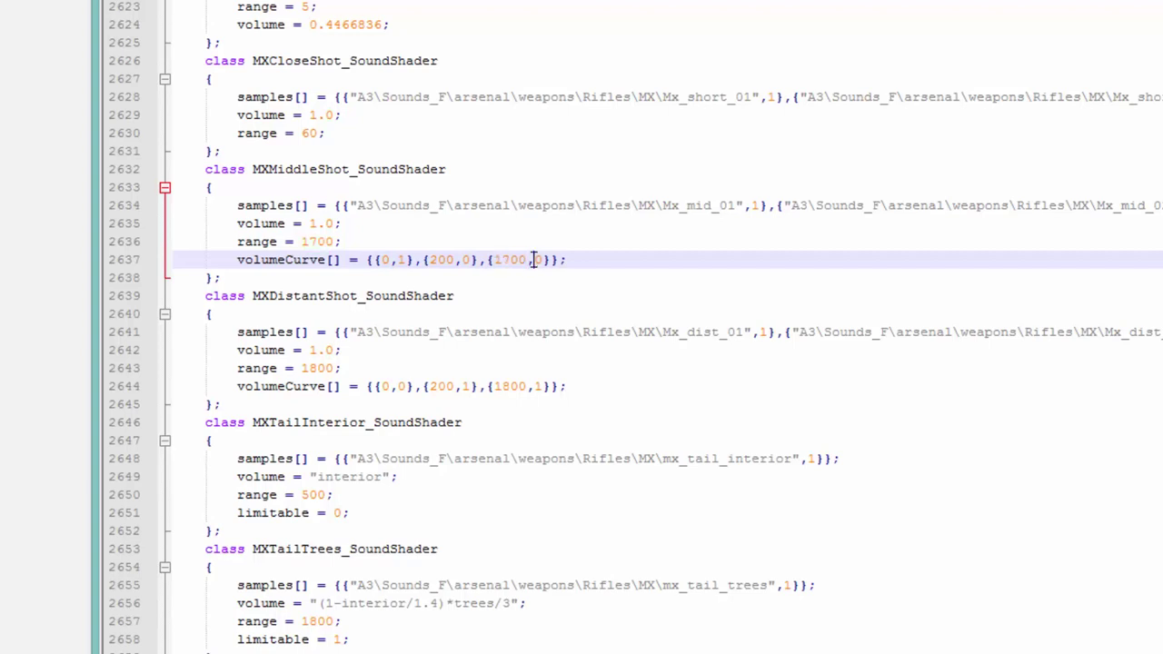
double_click(538, 261)
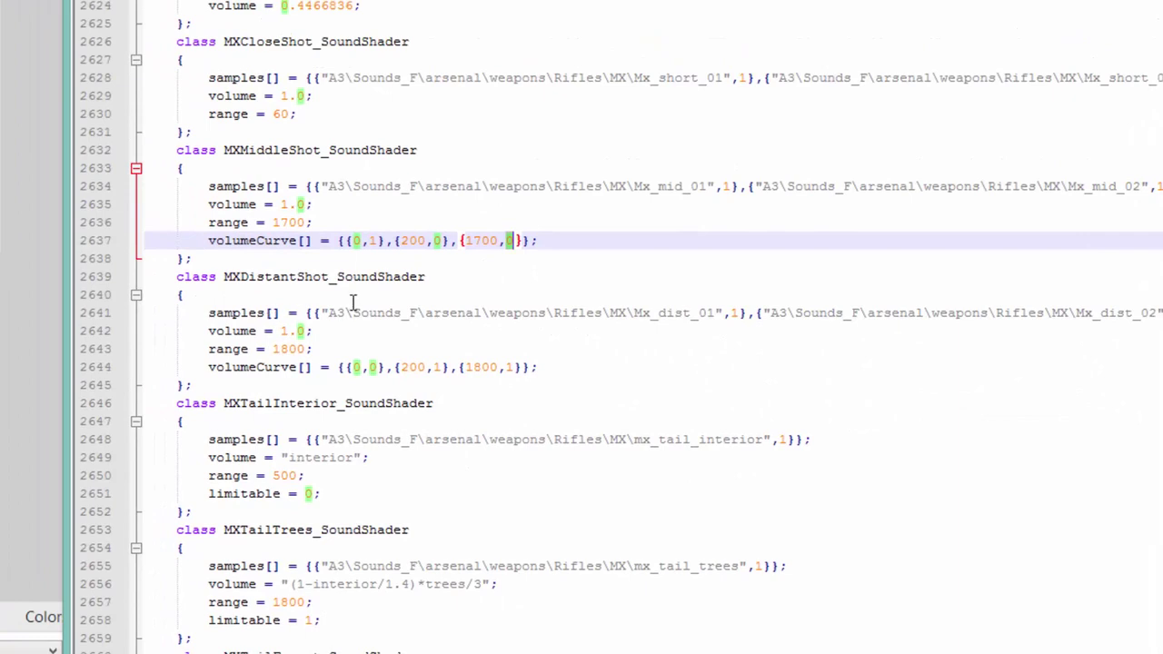
click(353, 300)
scroll(232, 286, down, 1)
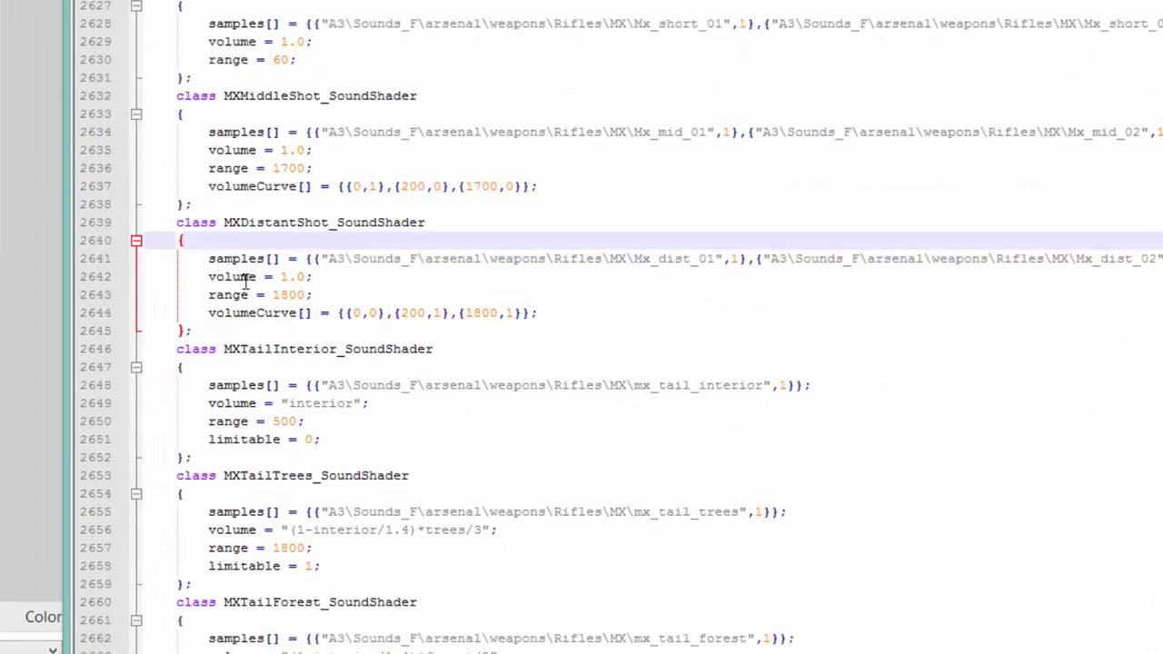
double_click(289, 295)
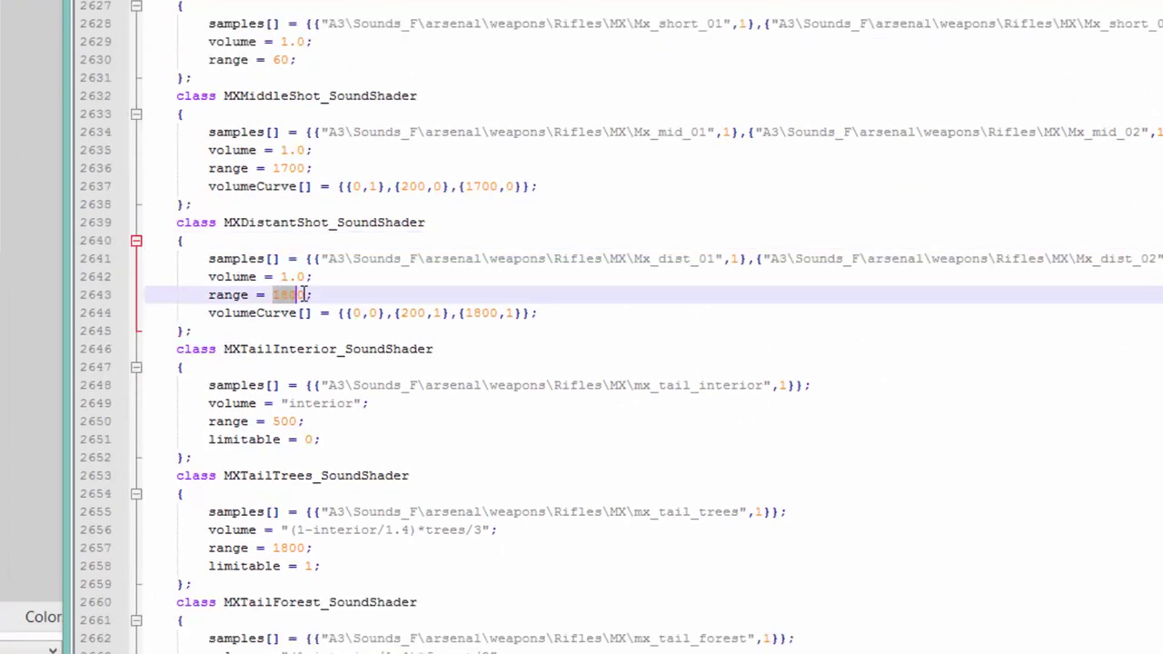
double_click(359, 314)
double_click(372, 313)
text(0)
double_click(411, 313)
click(432, 313)
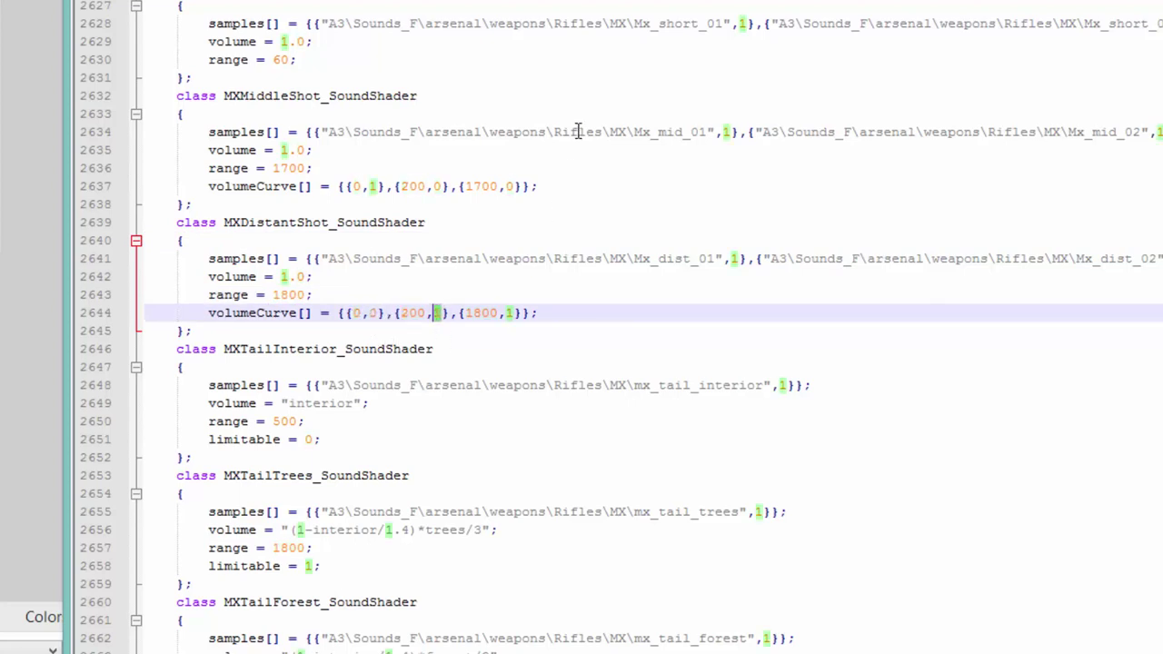
key(shift+Right)
text(1)
double_click(479, 314)
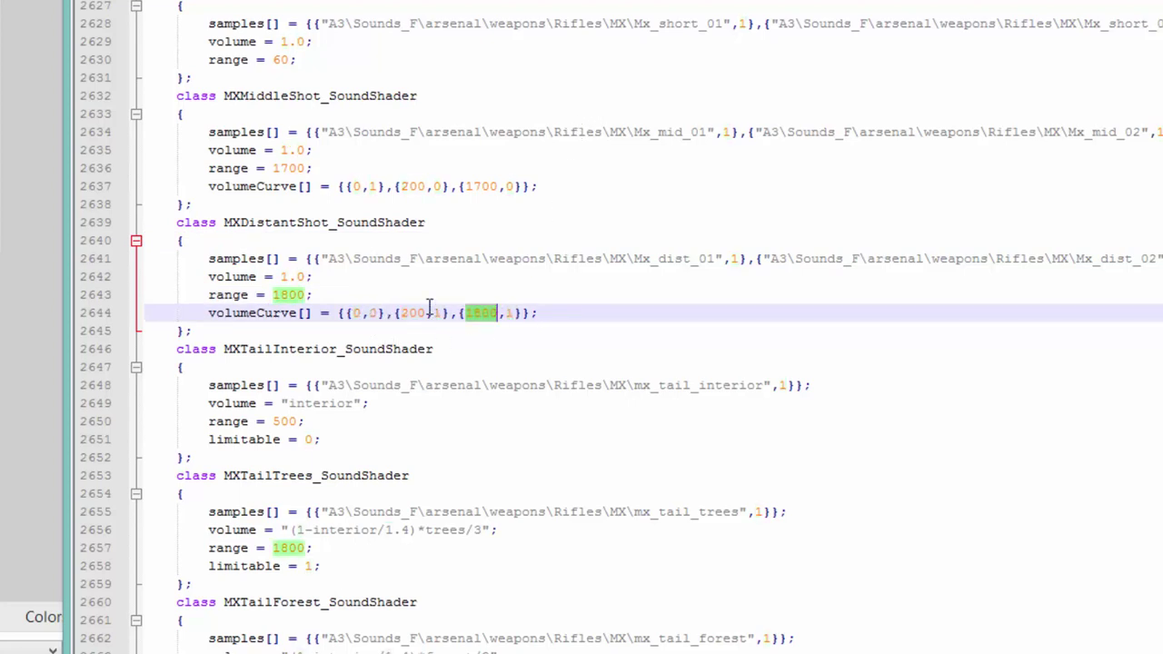
key(Right)
key(Right)
key(Right)
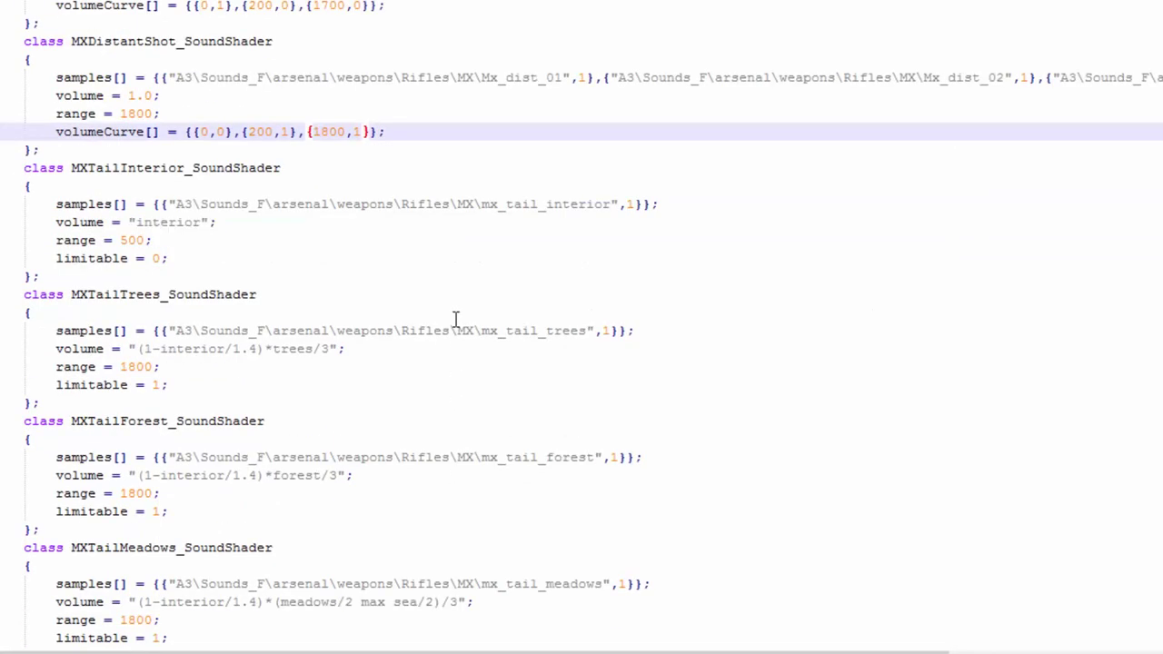
click(416, 132)
scroll(423, 136, down, 10)
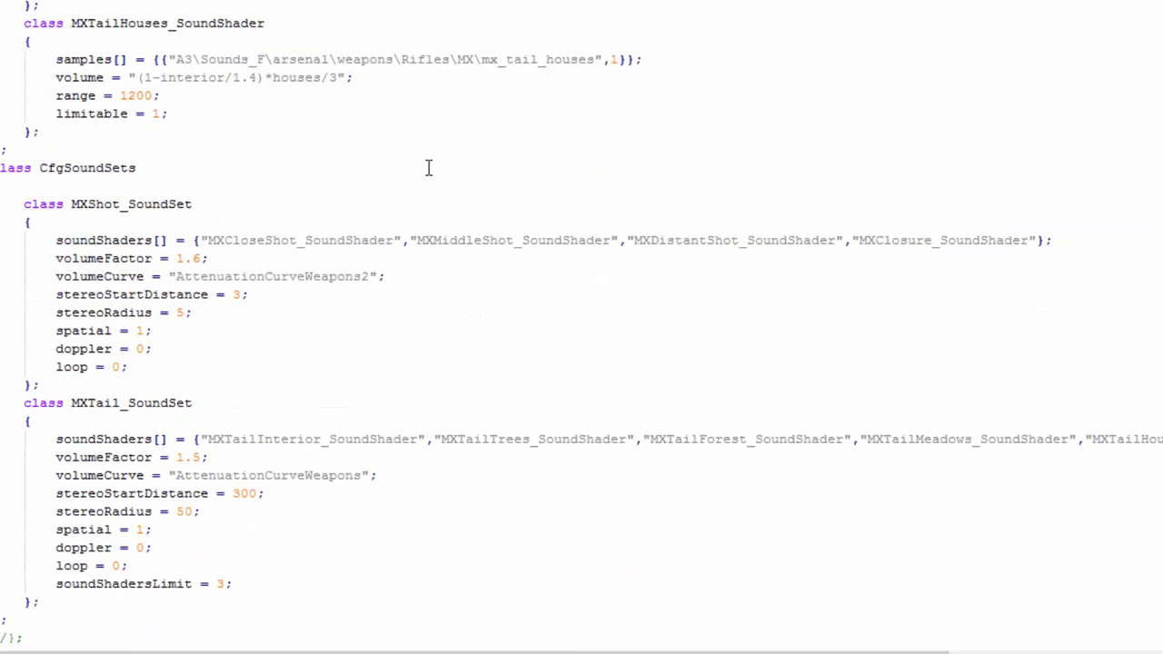
- Highlight MXShot_SoundSet's four shader names and its AttenuationCurveWeapons2 volume curve
click(41, 149)
key(End)
drag(202, 221, 1038, 223)
click(1079, 223)
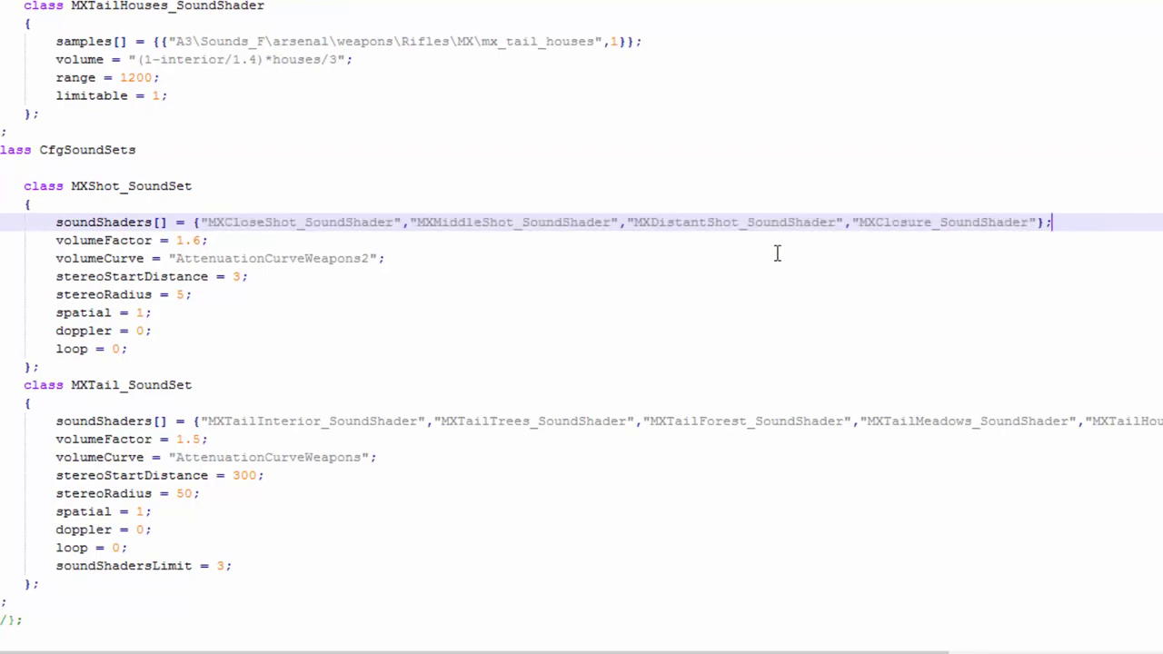
scroll(246, 154, up, 18)
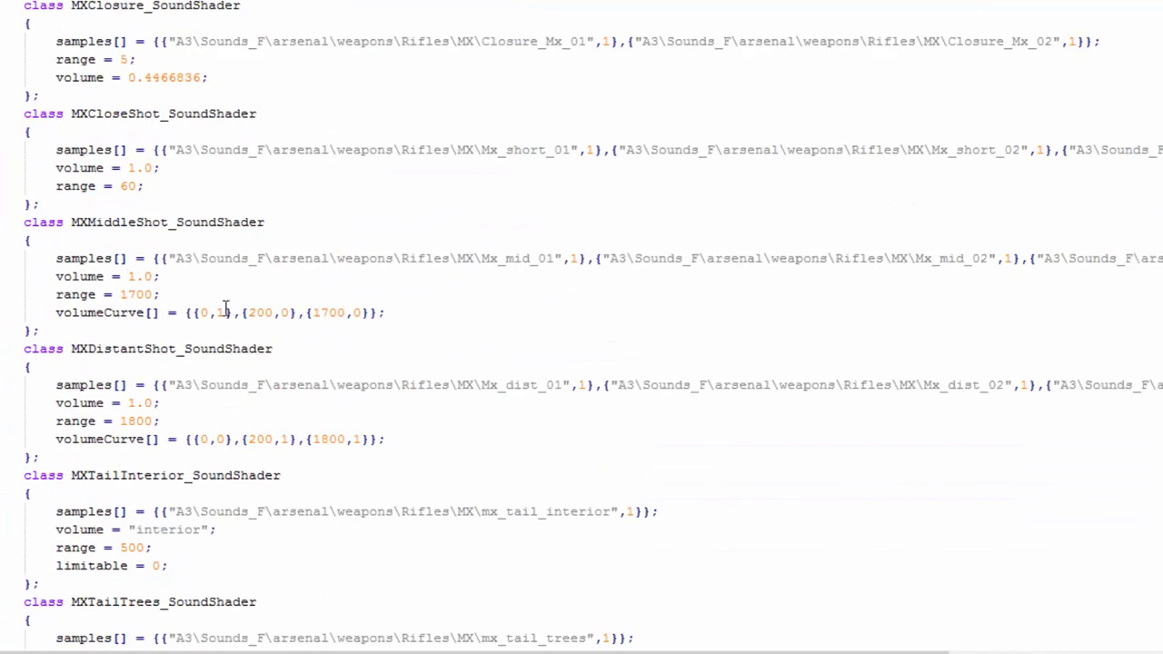
scroll(244, 327, down, 17)
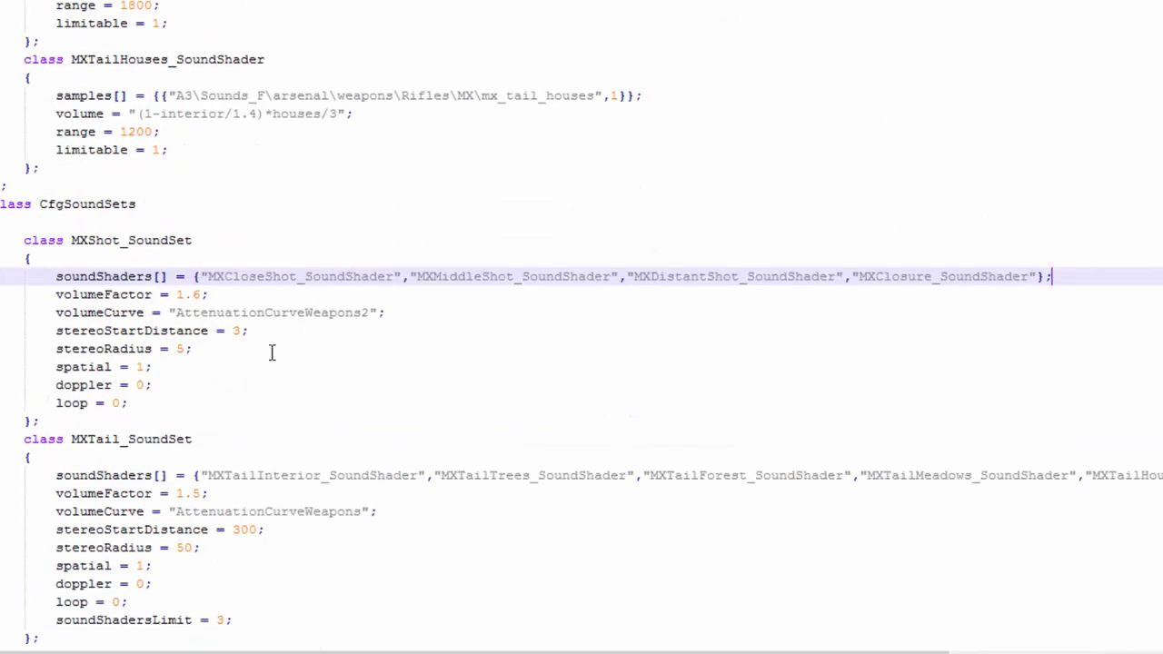
drag(176, 313, 413, 314)
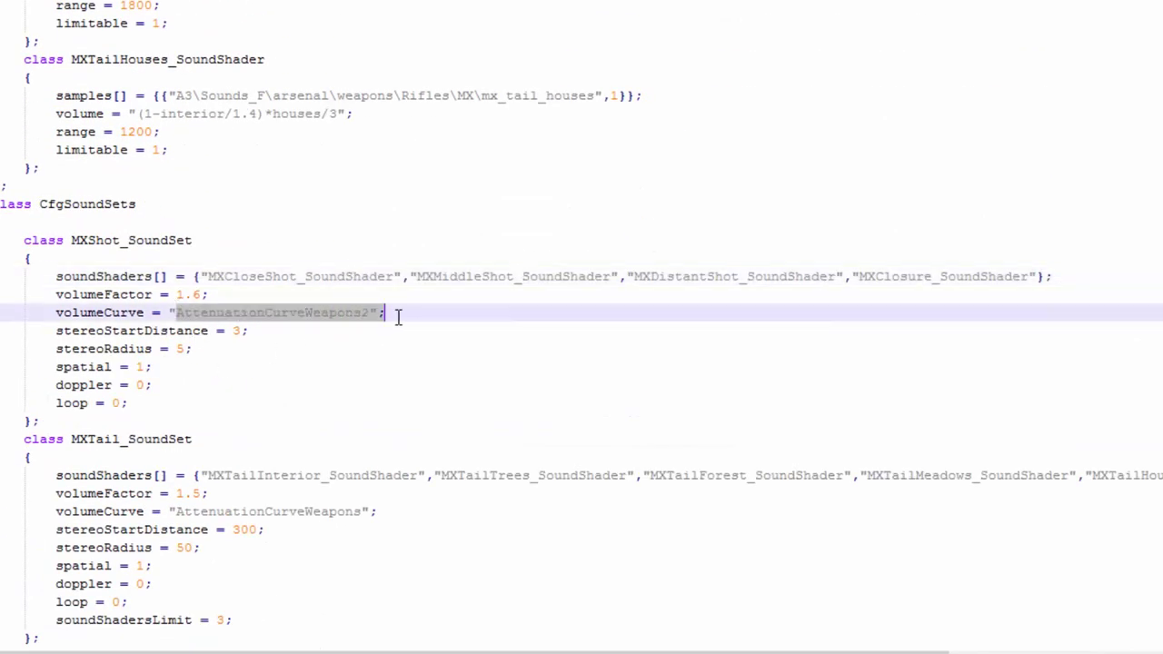
click(399, 315)
- Highlight the next sound set's soundShaders list and its stereoStartDistance-through-doppler lines
scroll(400, 316, down, 1)
click(201, 221)
drag(201, 222, 1036, 221)
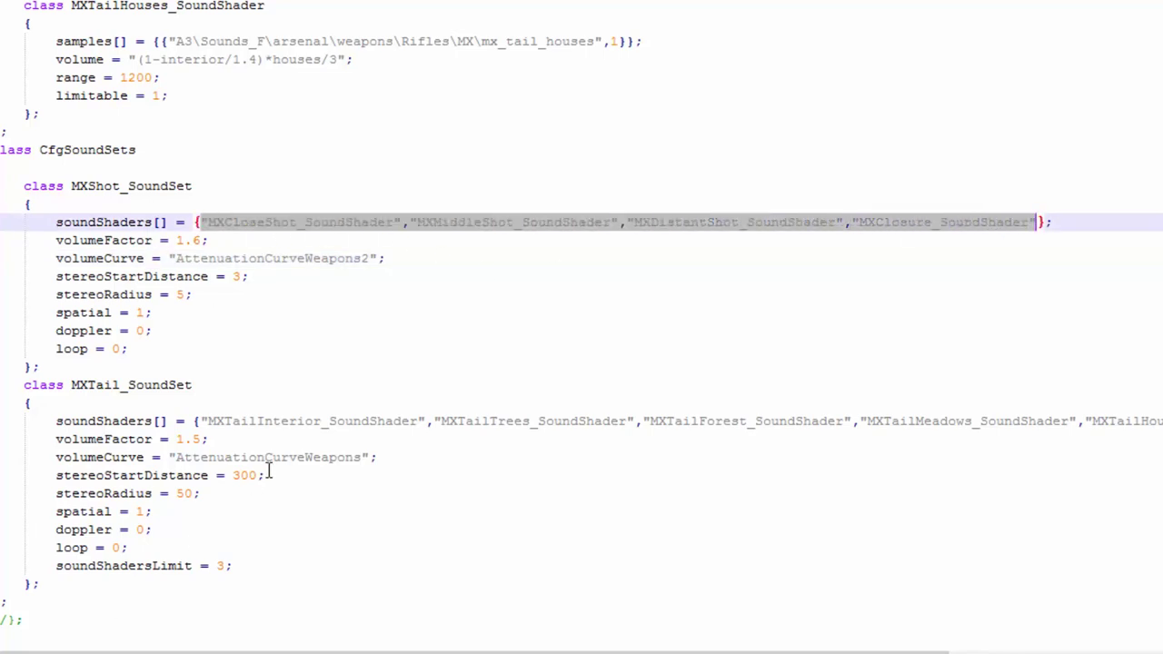
click(428, 343)
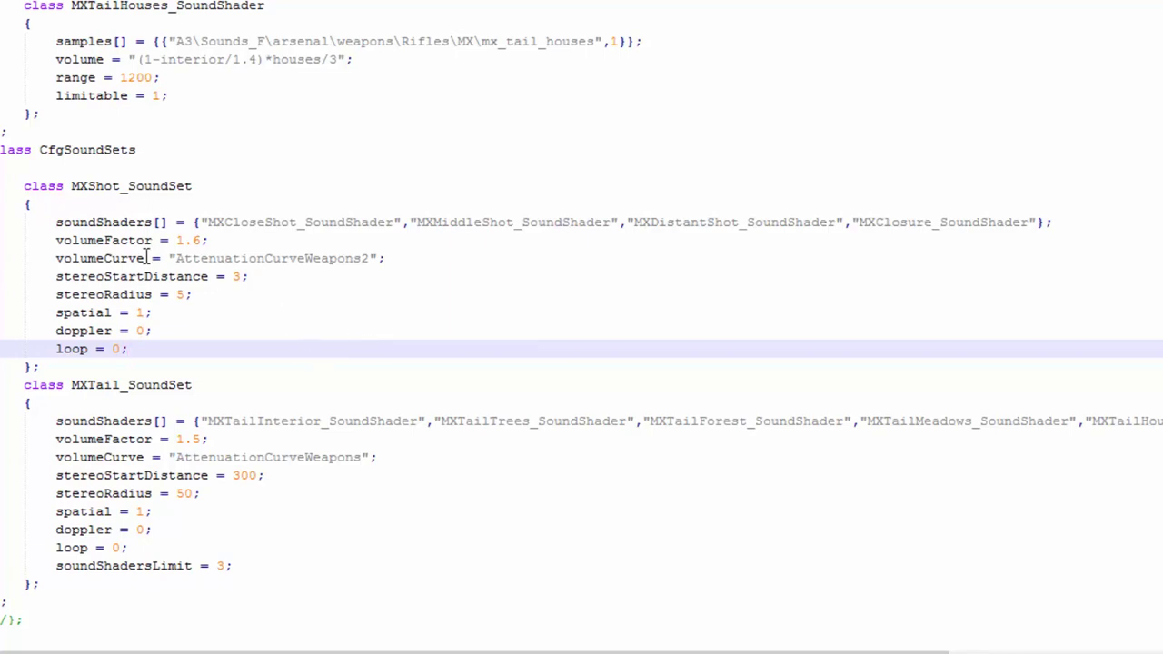
drag(55, 276, 152, 346)
click(165, 355)
- Point out stereoStartDistance 300, stereoRadius 50, volumeFactor, spatial = 1, doppler, loop and MXTail's volumeCurve
click(278, 273)
click(295, 296)
drag(58, 294, 223, 295)
click(226, 295)
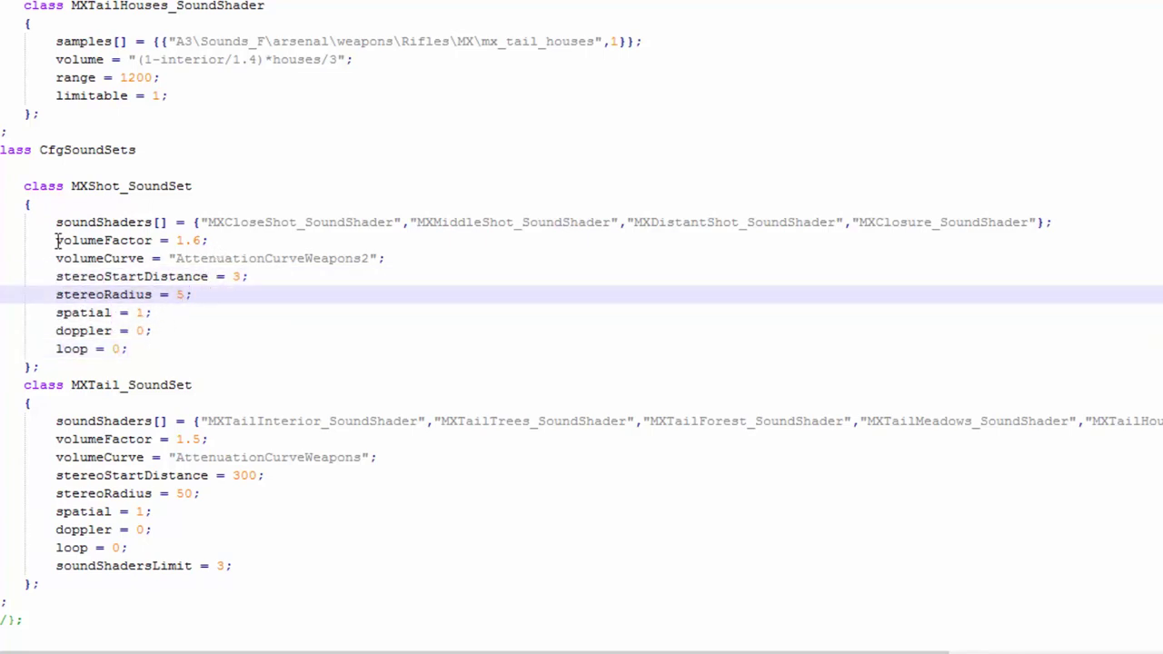
drag(56, 240, 218, 241)
click(227, 241)
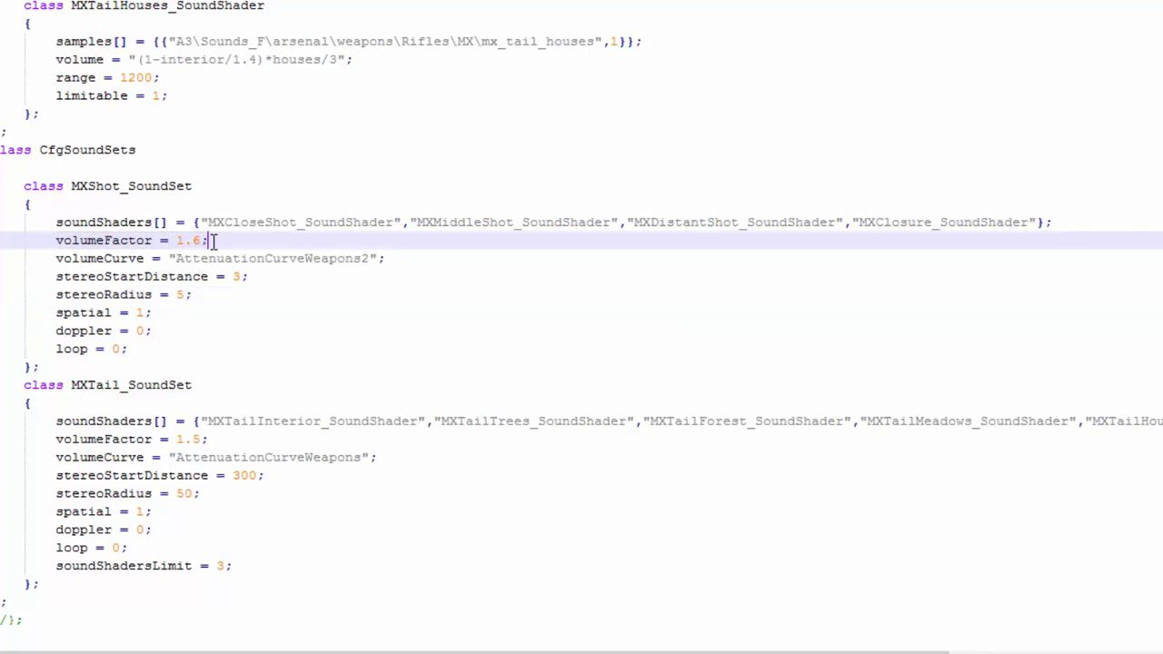
click(176, 296)
drag(171, 312, 57, 315)
click(136, 312)
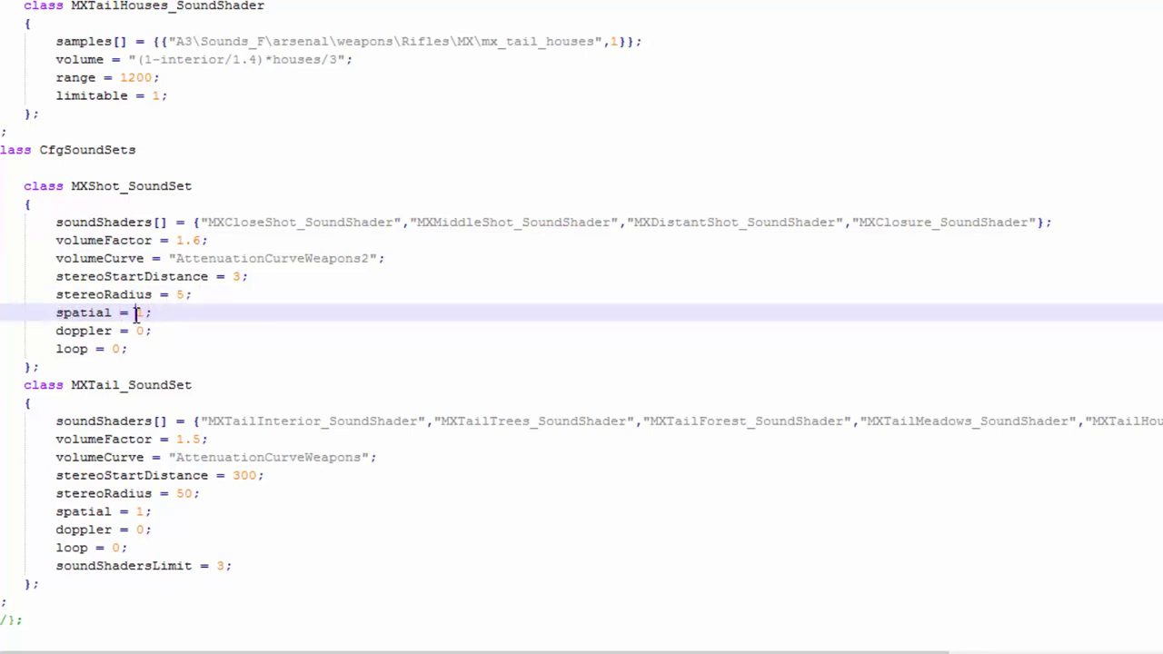
click(62, 330)
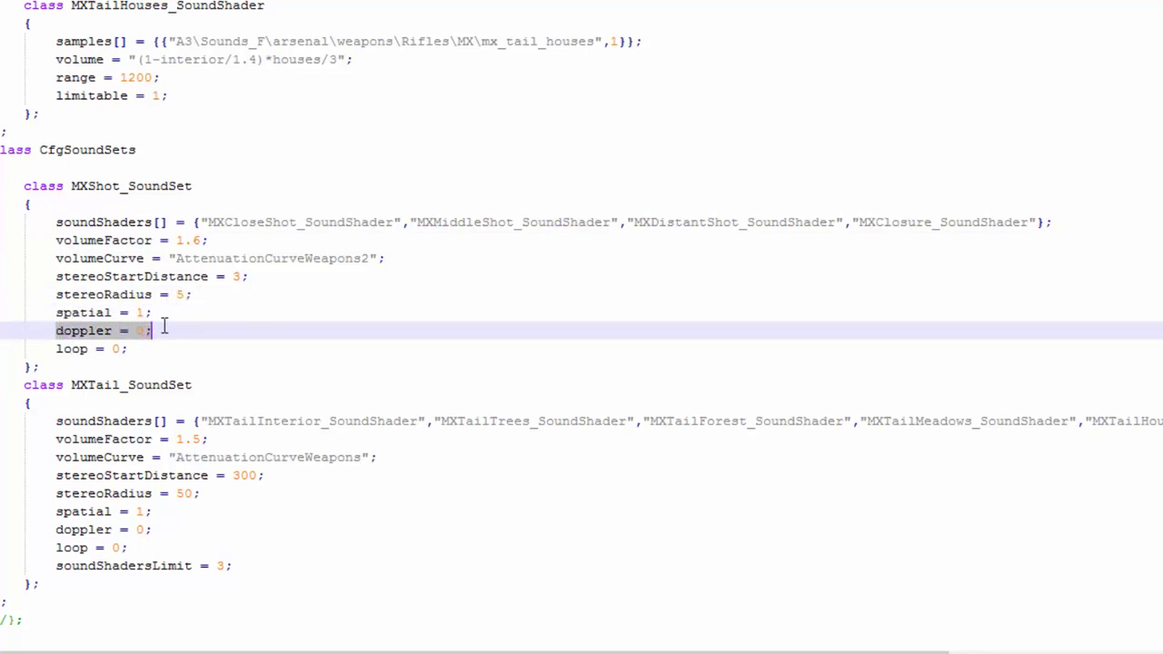
click(58, 349)
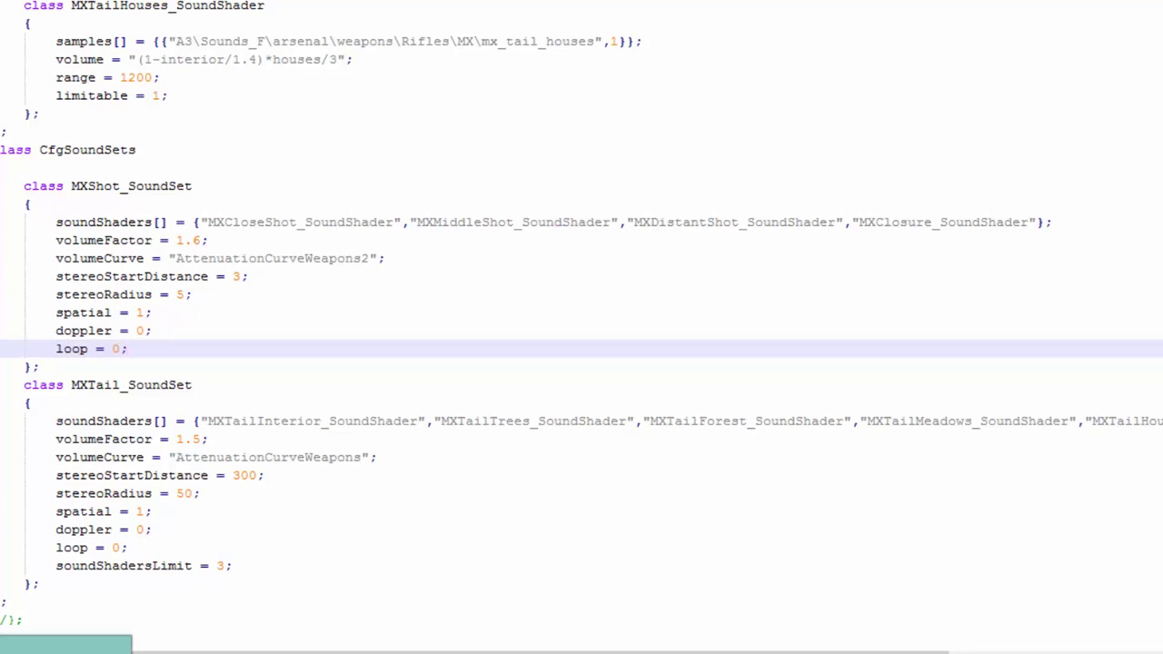
click(191, 454)
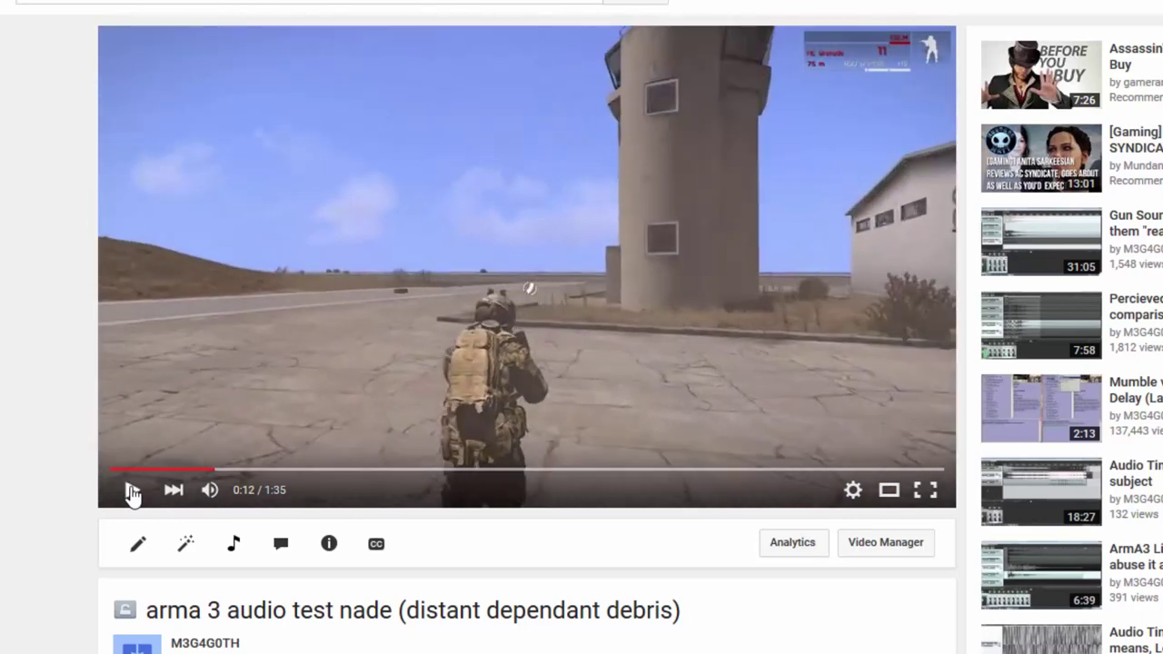
- Pause the grenade demo at 0:20, seek to 0:17, 0:36 and 0:34, then pause at 0:36
click(132, 492)
click(133, 492)
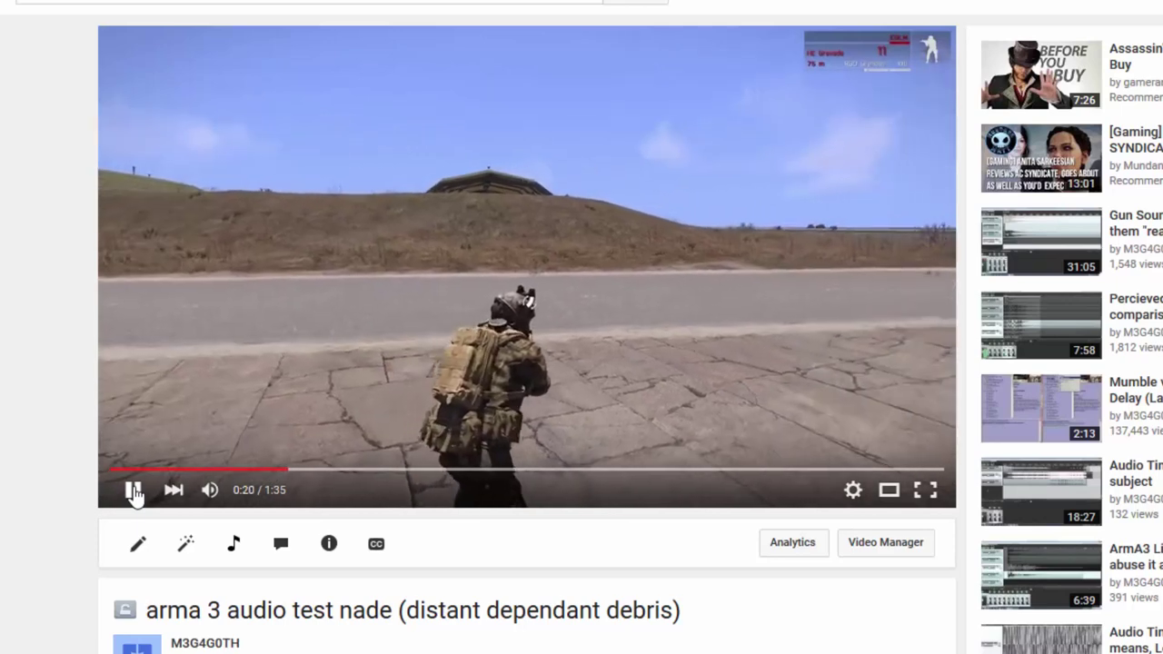
click(134, 491)
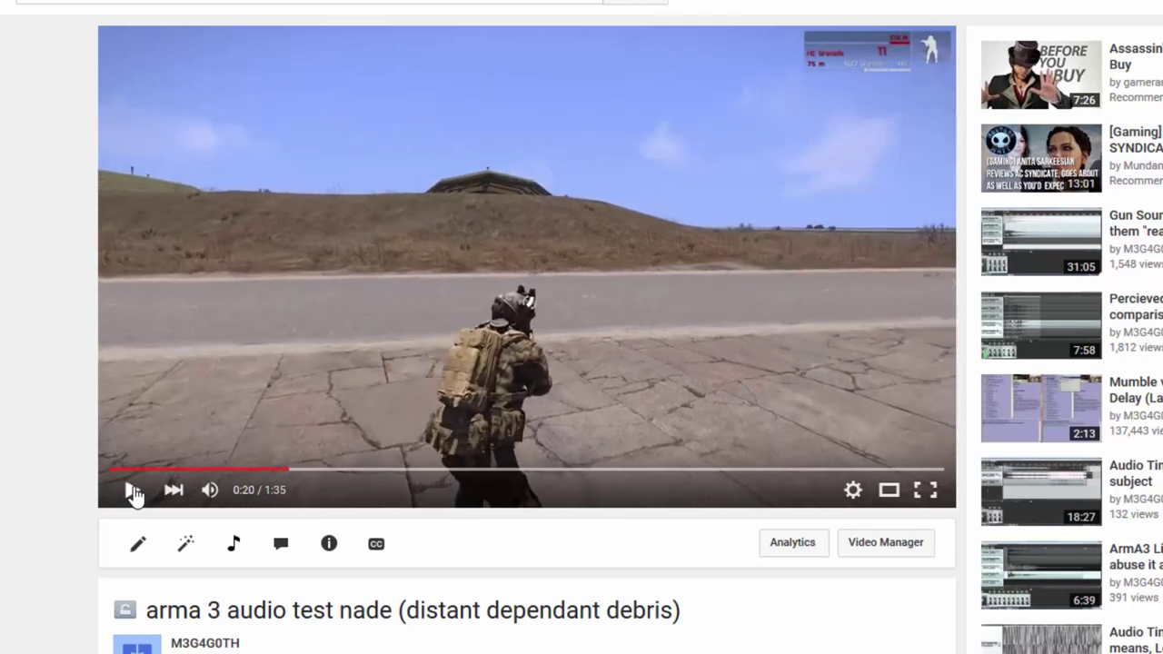
click(269, 473)
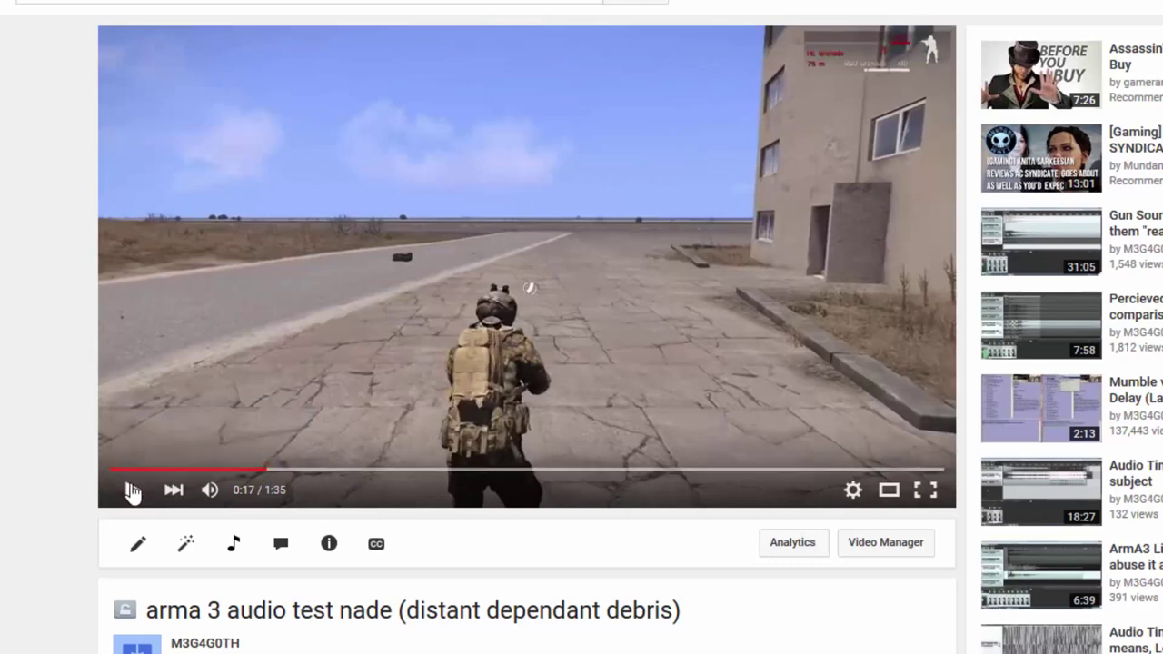
click(428, 474)
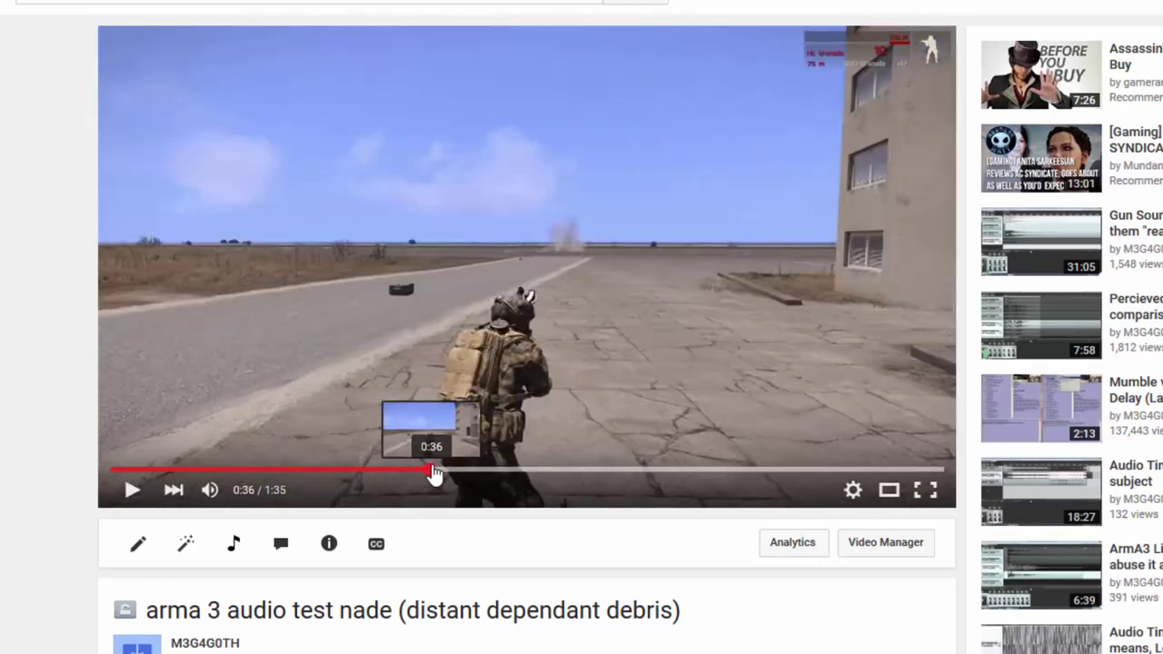
click(410, 471)
click(133, 495)
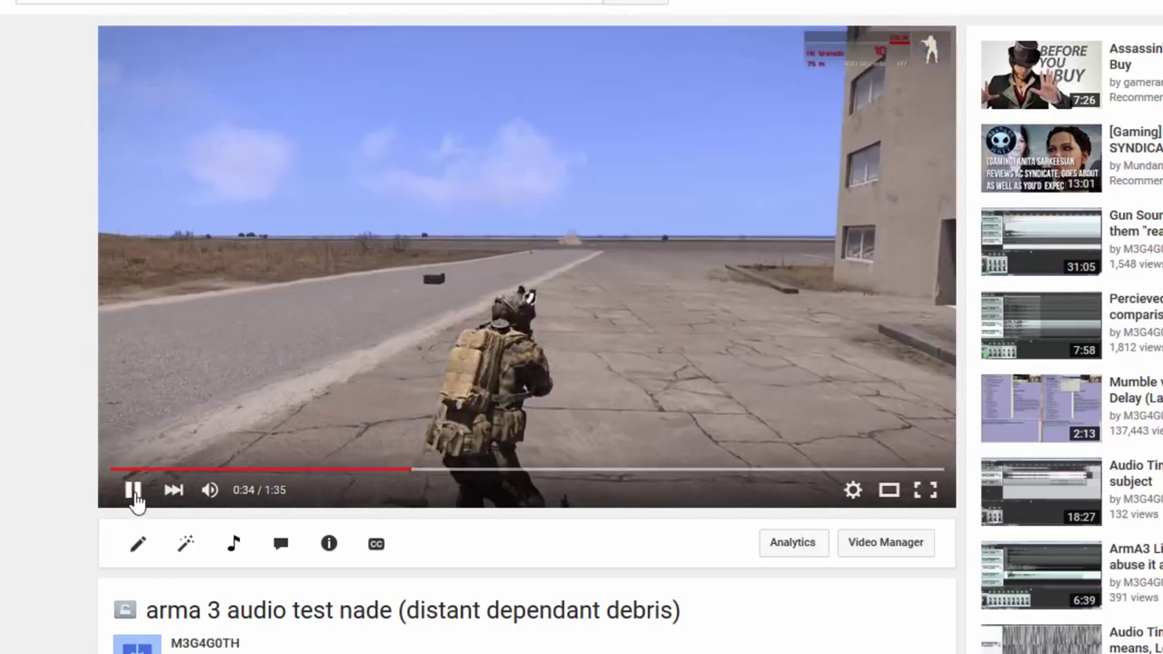
click(134, 495)
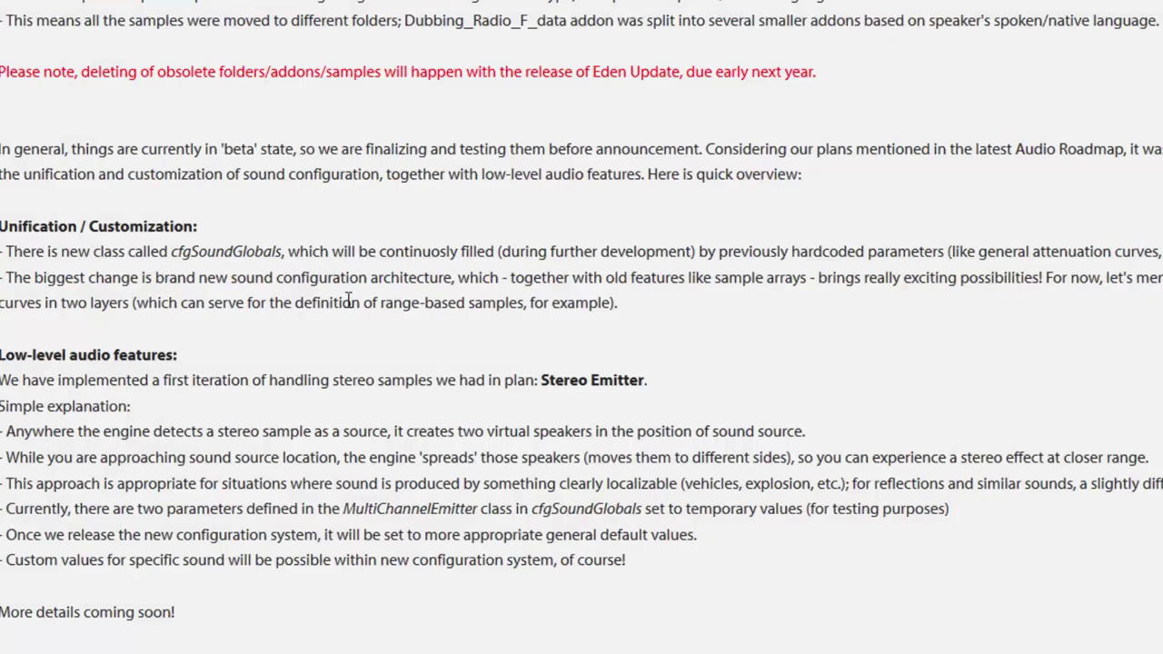
- Read through the Stereo Emitter post, highlighting its heading and the words 'Stereo Emitter'
scroll(350, 302, down, 4)
scroll(376, 246, up, 3)
scroll(454, 252, down, 1)
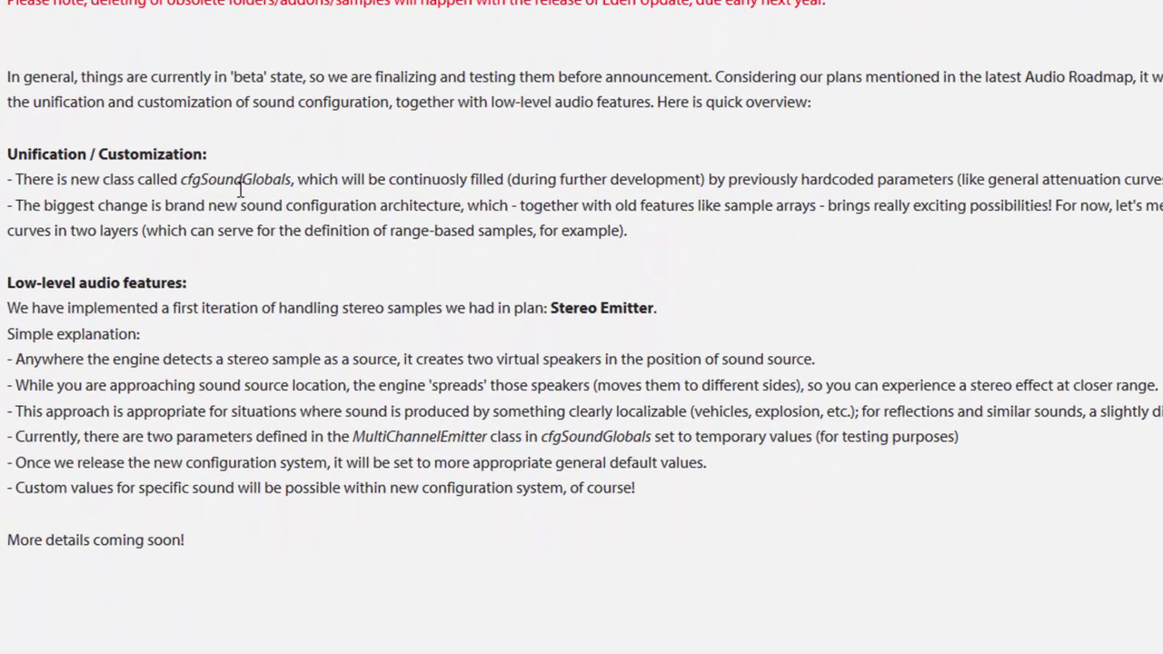
scroll(245, 216, down, 3)
drag(11, 52, 236, 68)
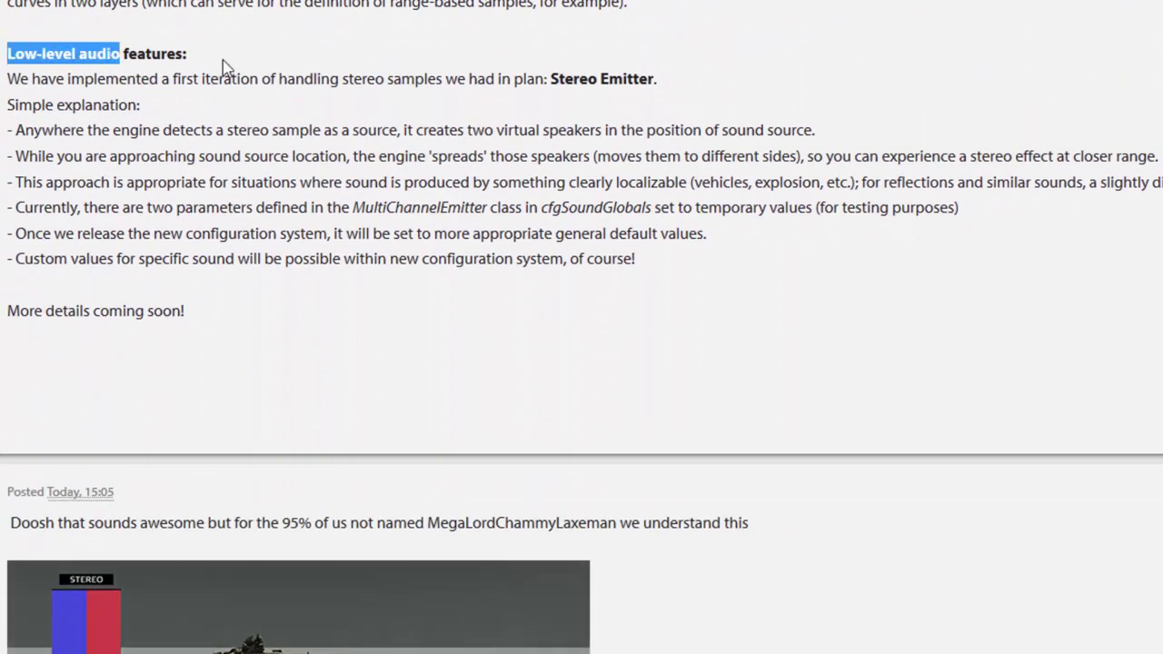
click(465, 73)
drag(550, 79, 657, 85)
click(519, 605)
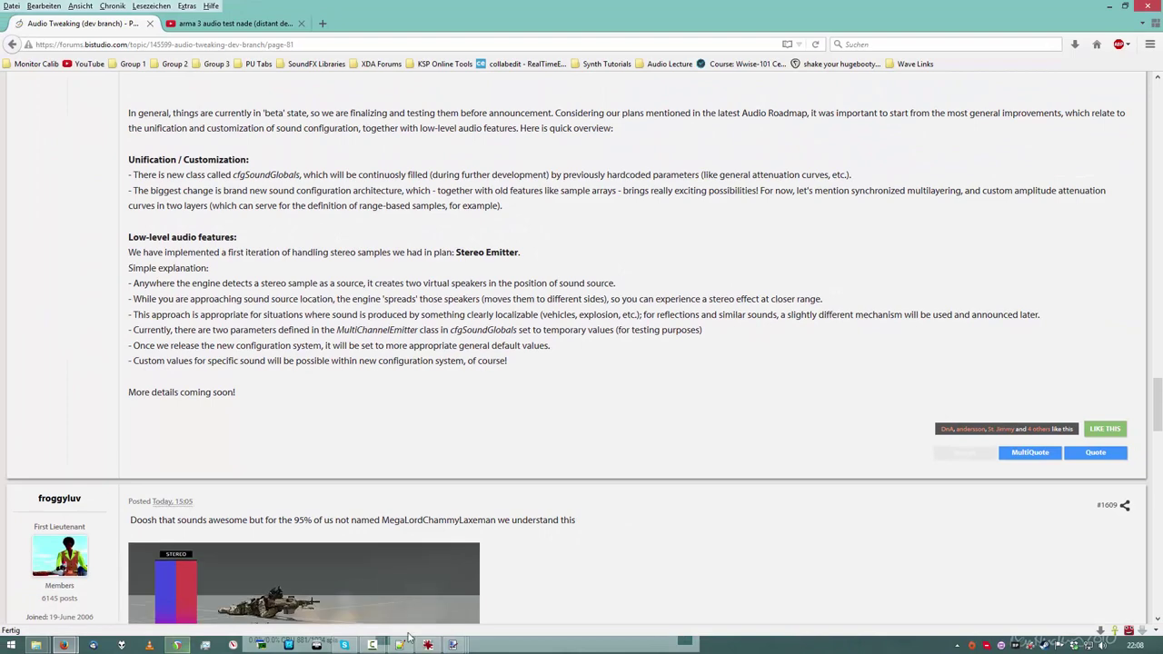
- Show the stereo.jpg diagram in paint.net, then bring REAPER back to the front
mouse_move(452, 644)
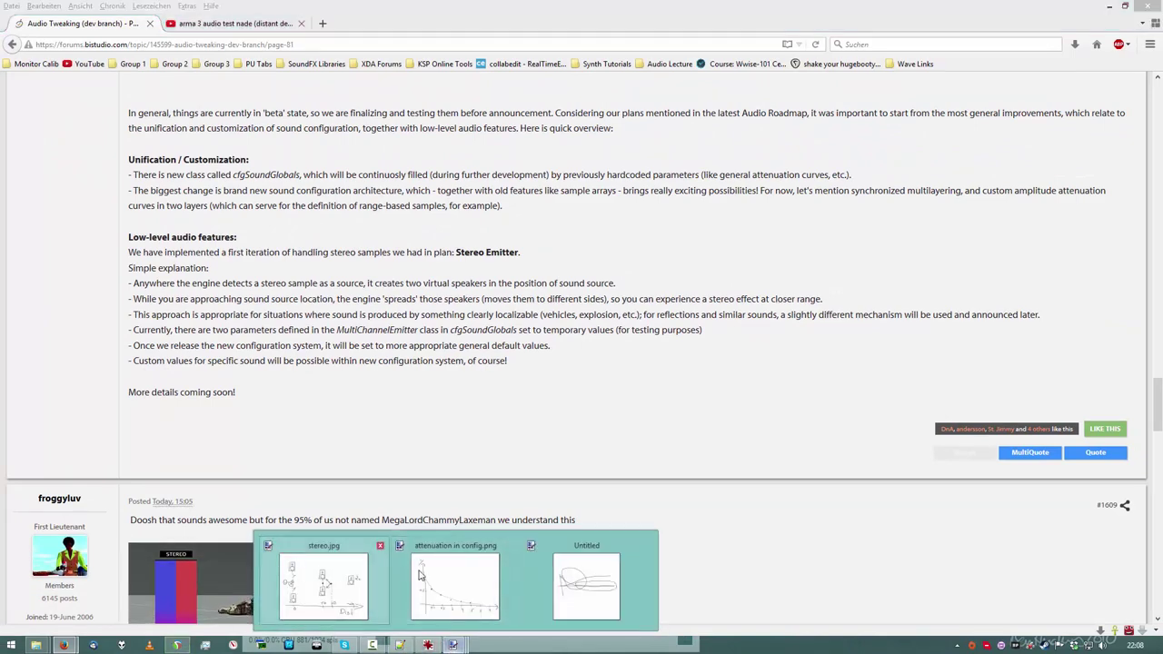
click(309, 578)
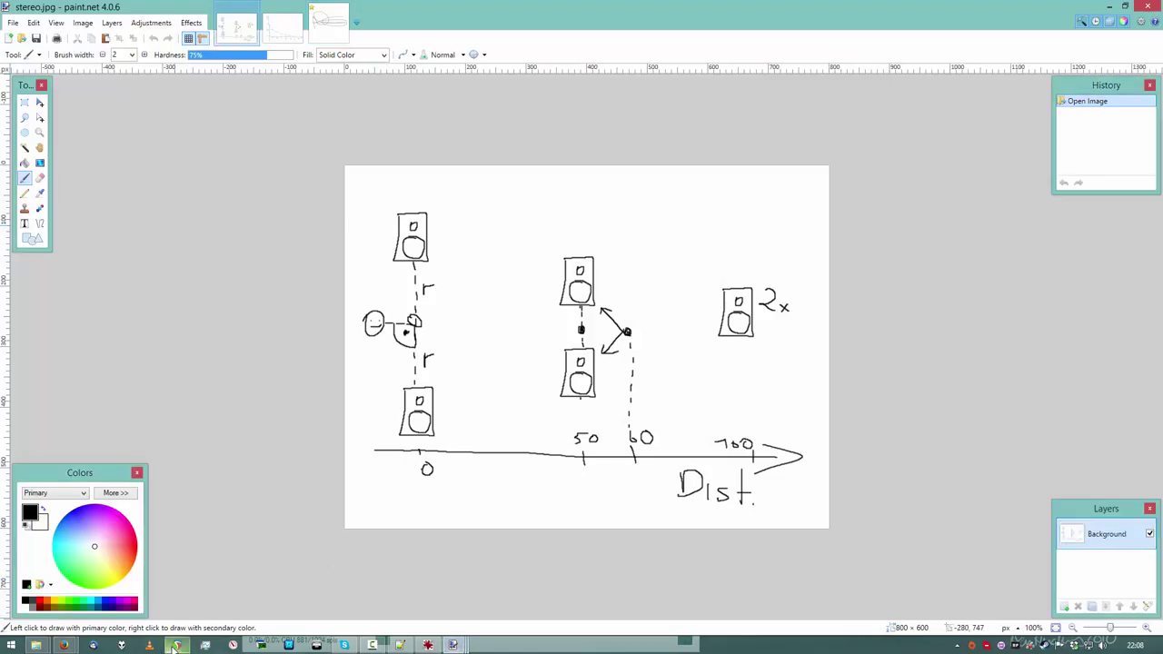
click(176, 645)
- View the first project's envelopes and return the play cursor to the project start
click(26, 30)
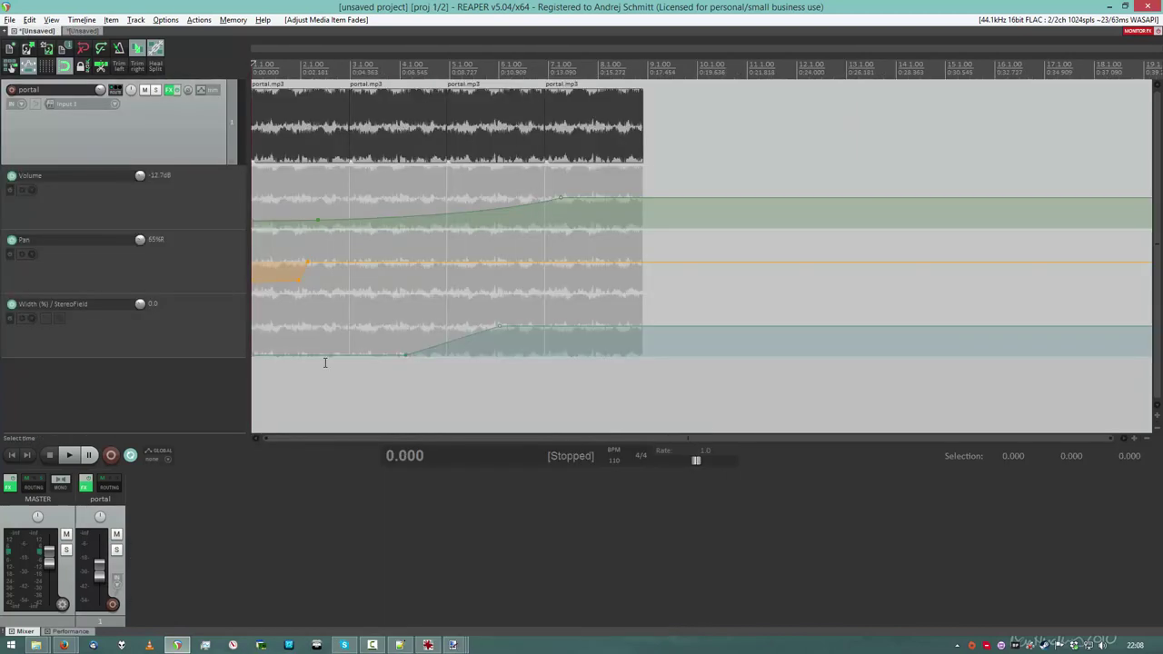
click(302, 398)
key(Home)
- In the second project, remove the portal.mp3 fade-out and play the 1.681–5.990 time selection
click(80, 31)
drag(375, 148, 721, 234)
click(441, 348)
key(space)
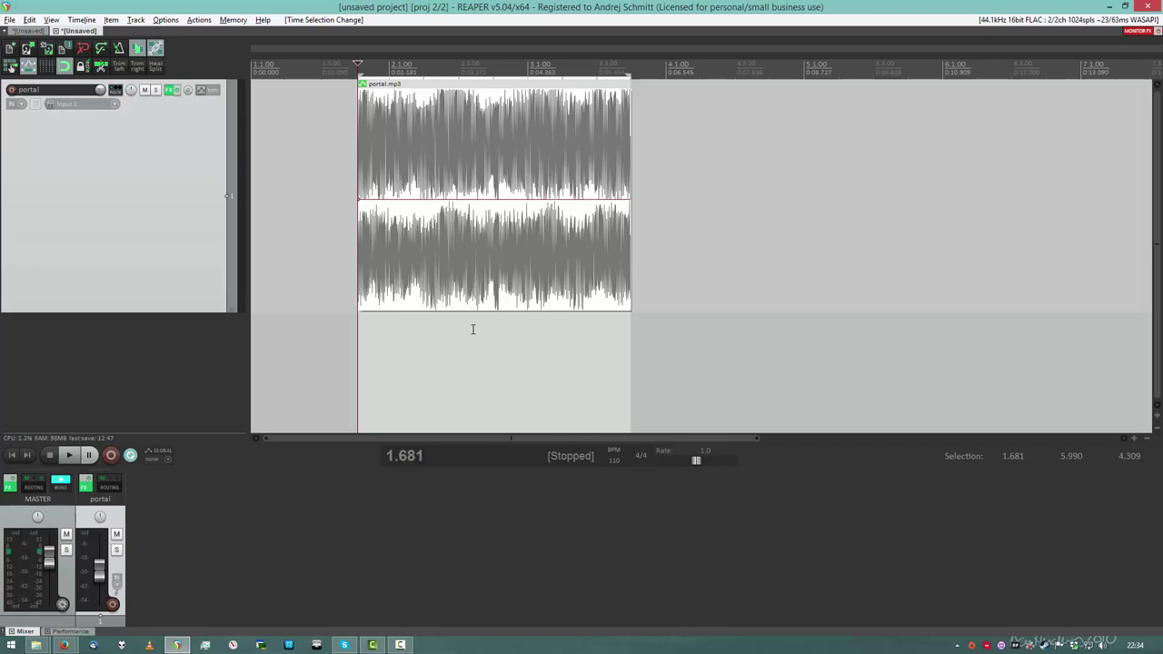
key(space)
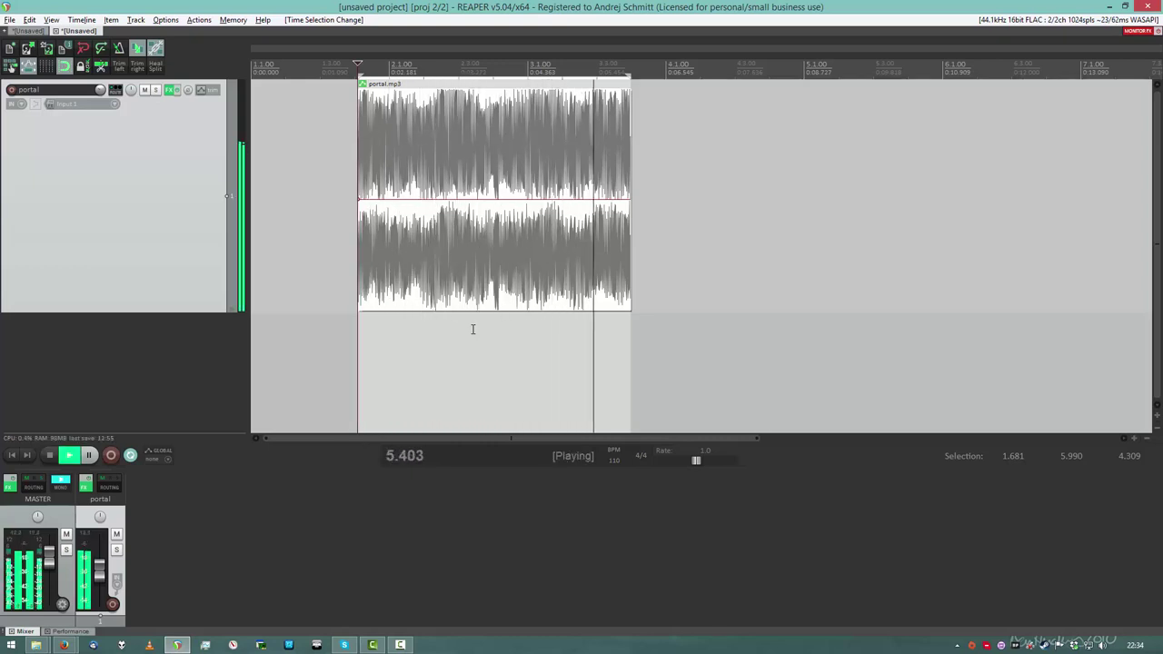
key(space)
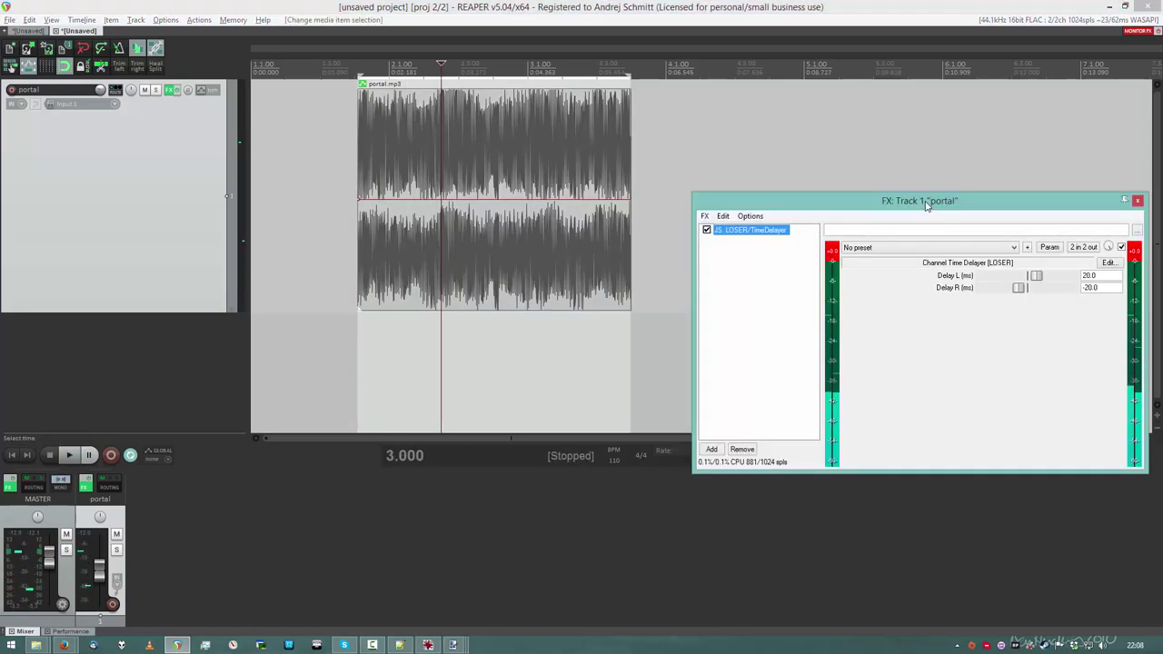
- Close the FX window and briefly play the portal item from 2.589
key(Escape)
click(416, 351)
key(space)
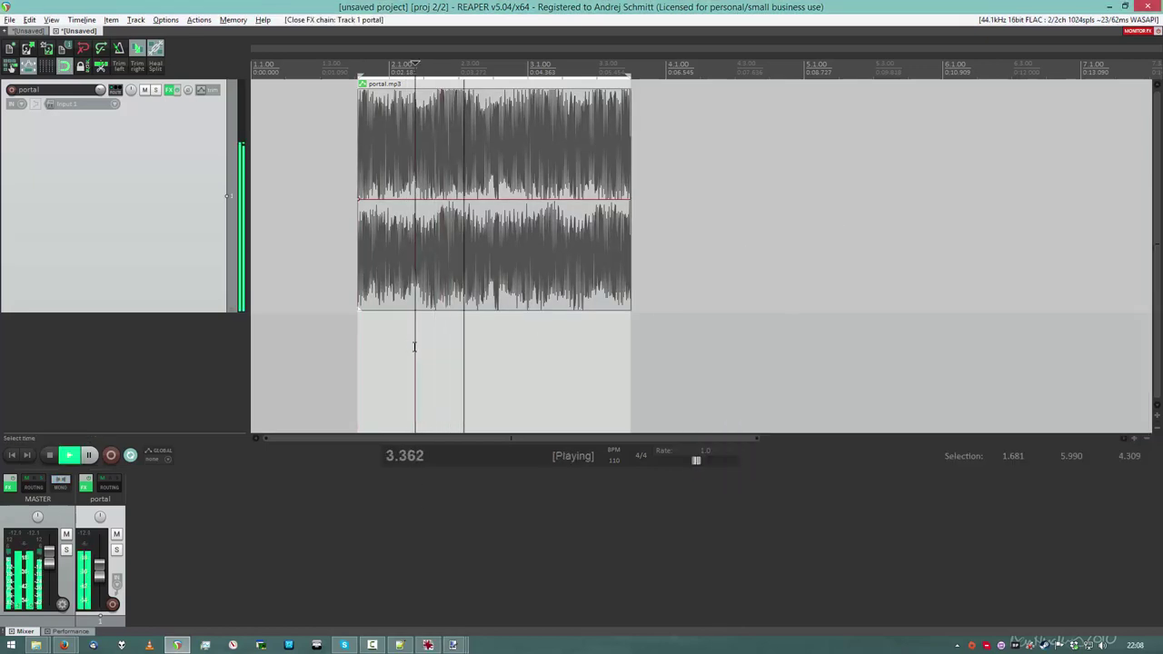
key(space)
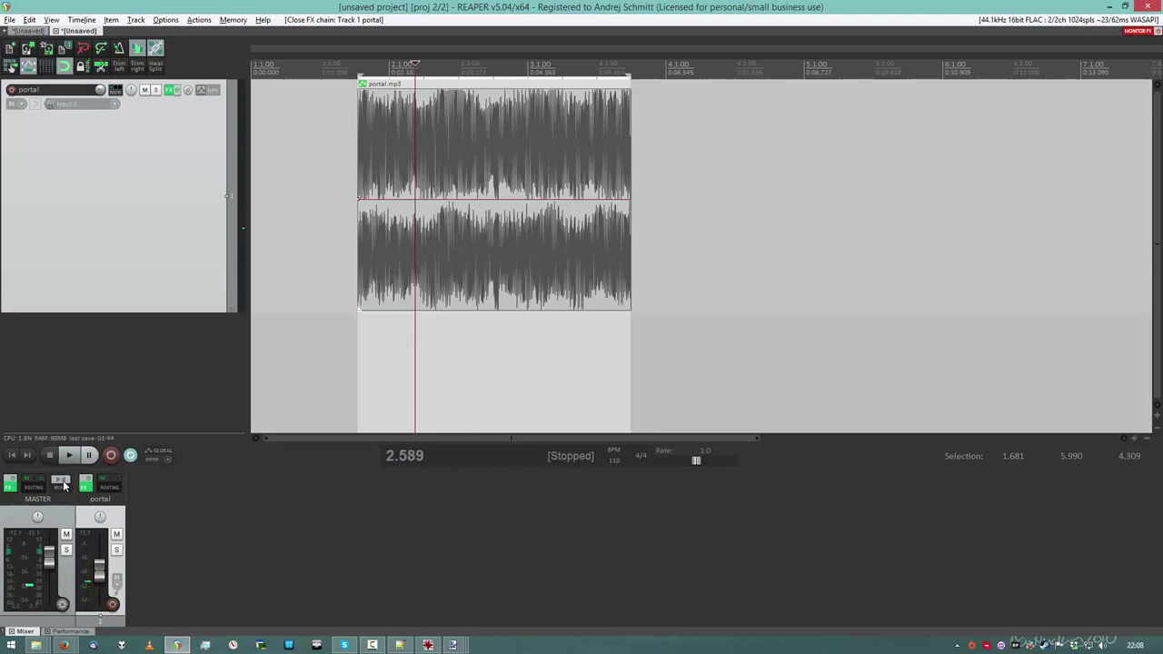
- Compare portal playback with the master output toggled between mono and stereo
click(61, 487)
key(space)
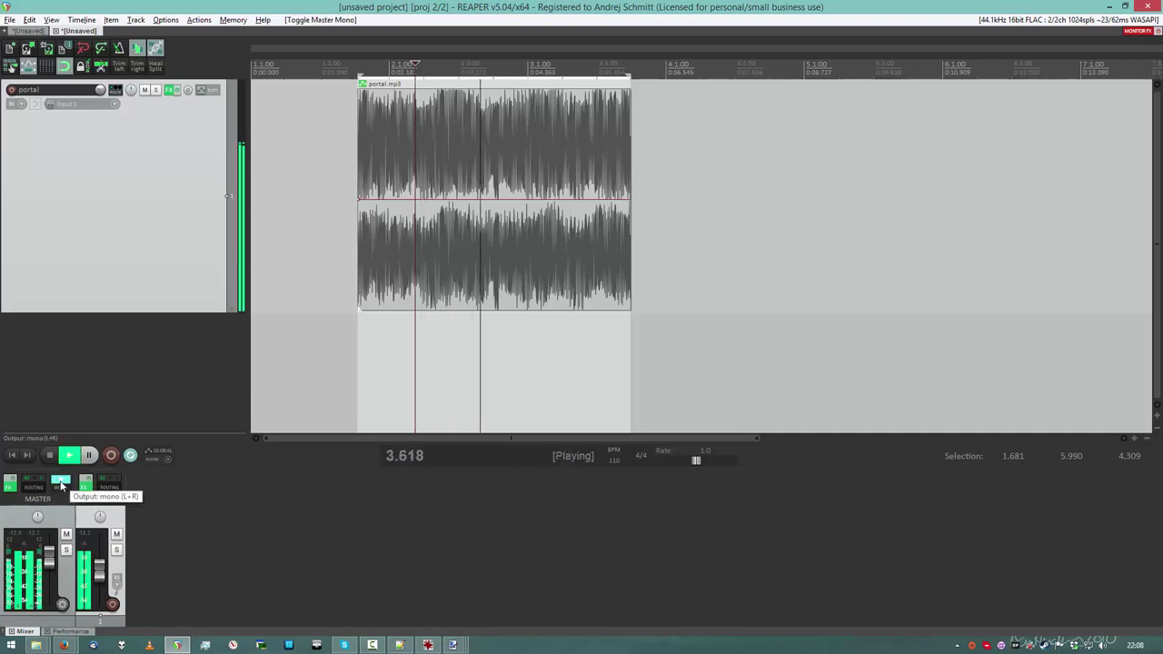
key(space)
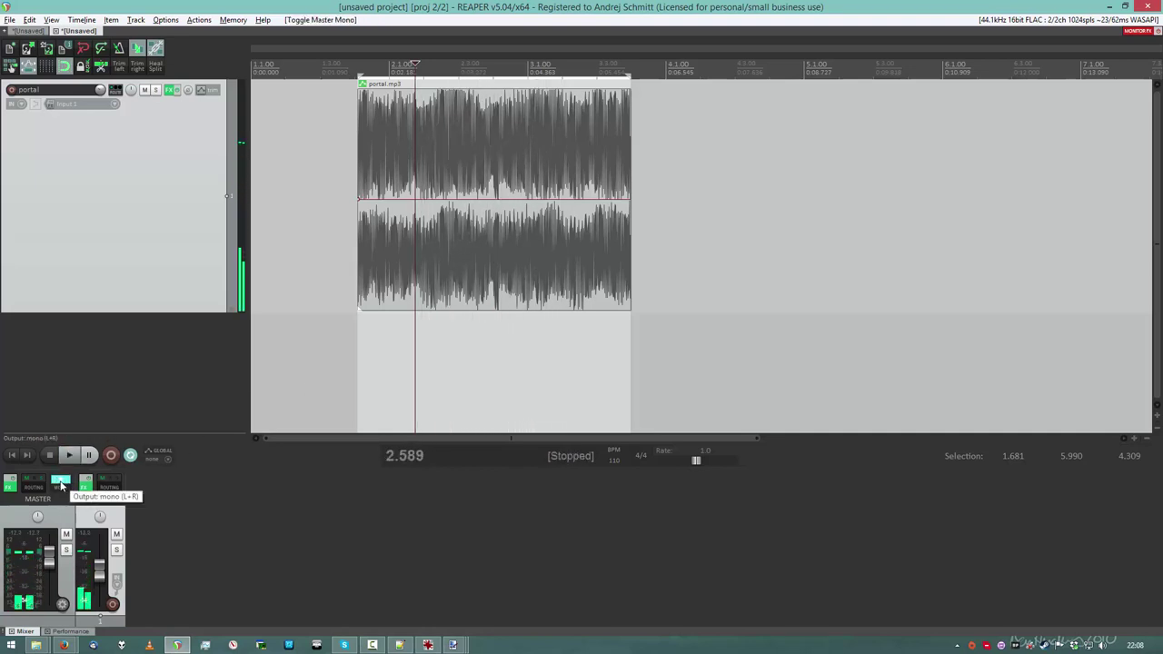
key(space)
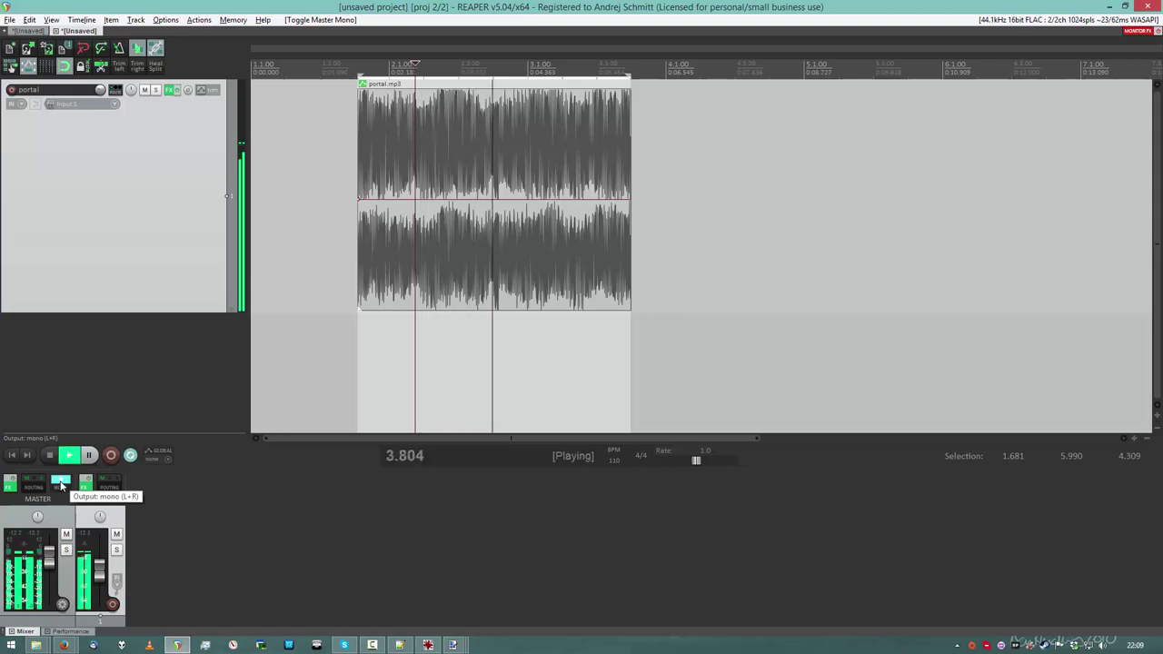
click(61, 487)
click(61, 487)
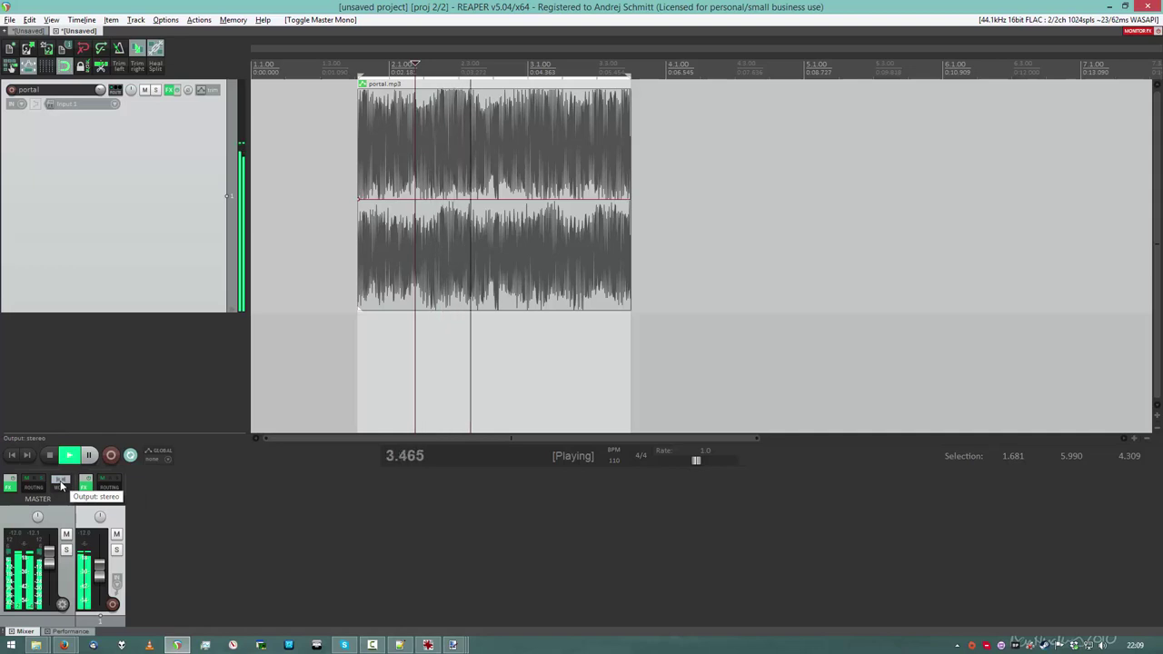
click(61, 487)
click(61, 487)
key(space)
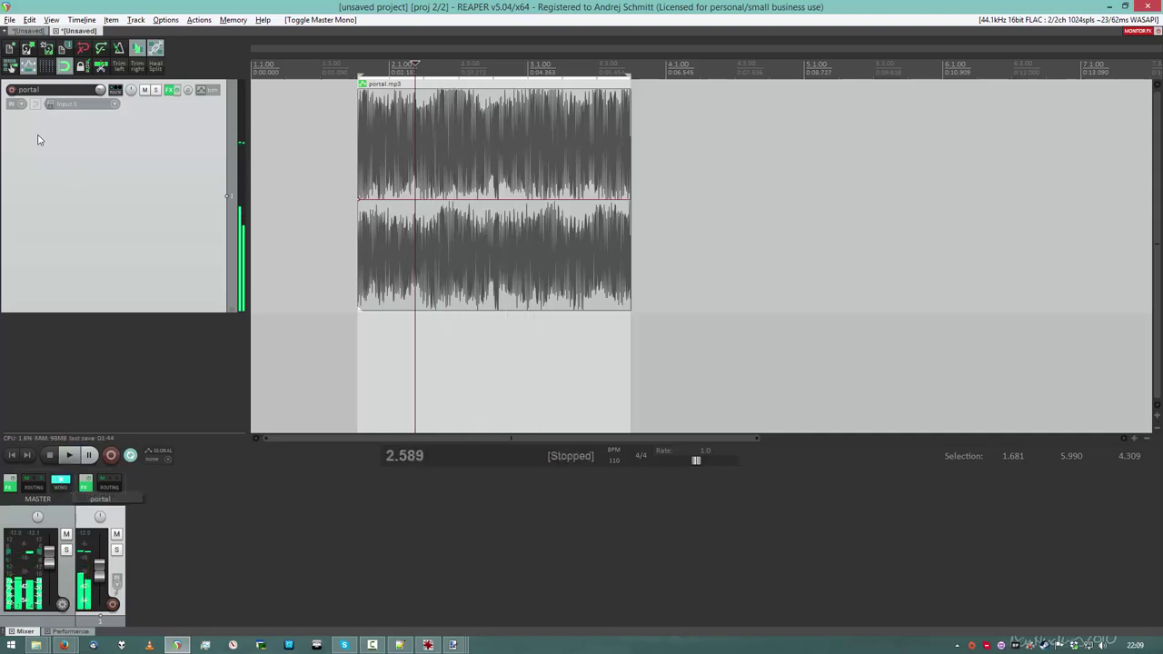
- In the first project, select the Width envelope lane and play the automated portal track
click(26, 31)
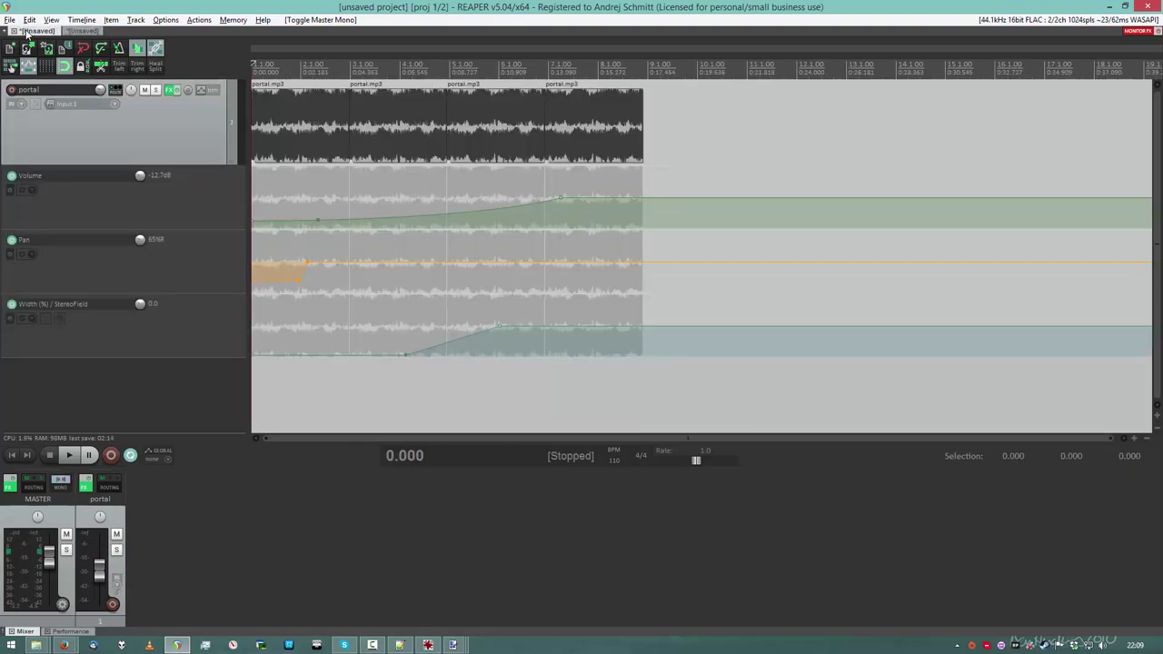
click(321, 323)
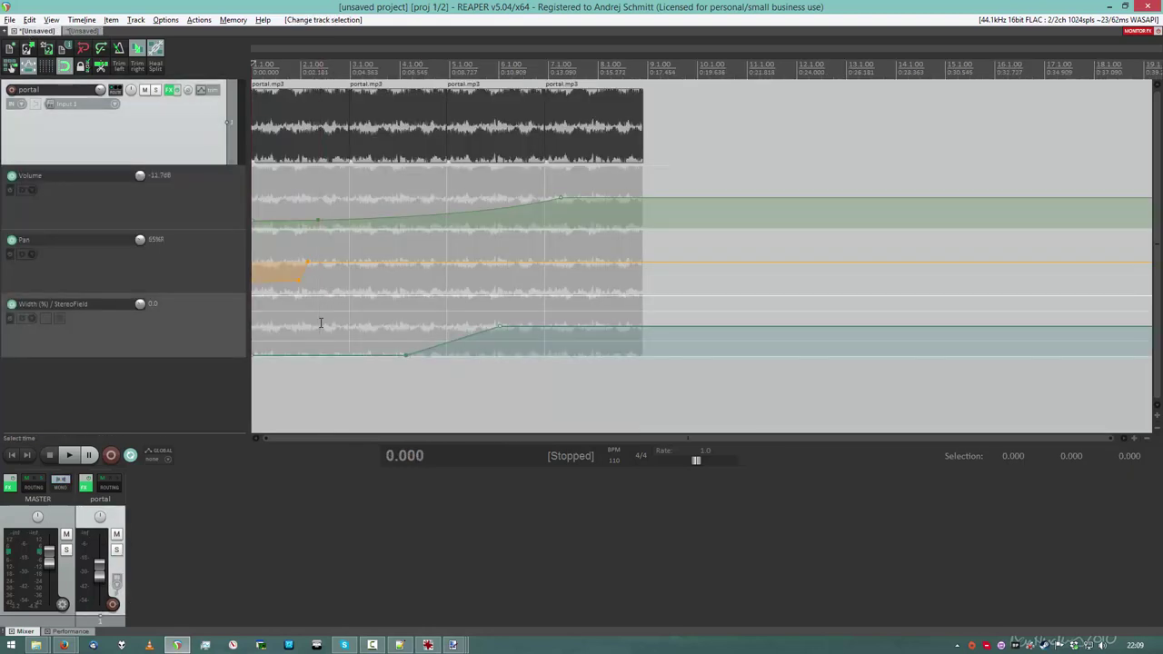
scroll(320, 326, up, 1)
scroll(324, 322, up, 1)
scroll(425, 325, down, 1)
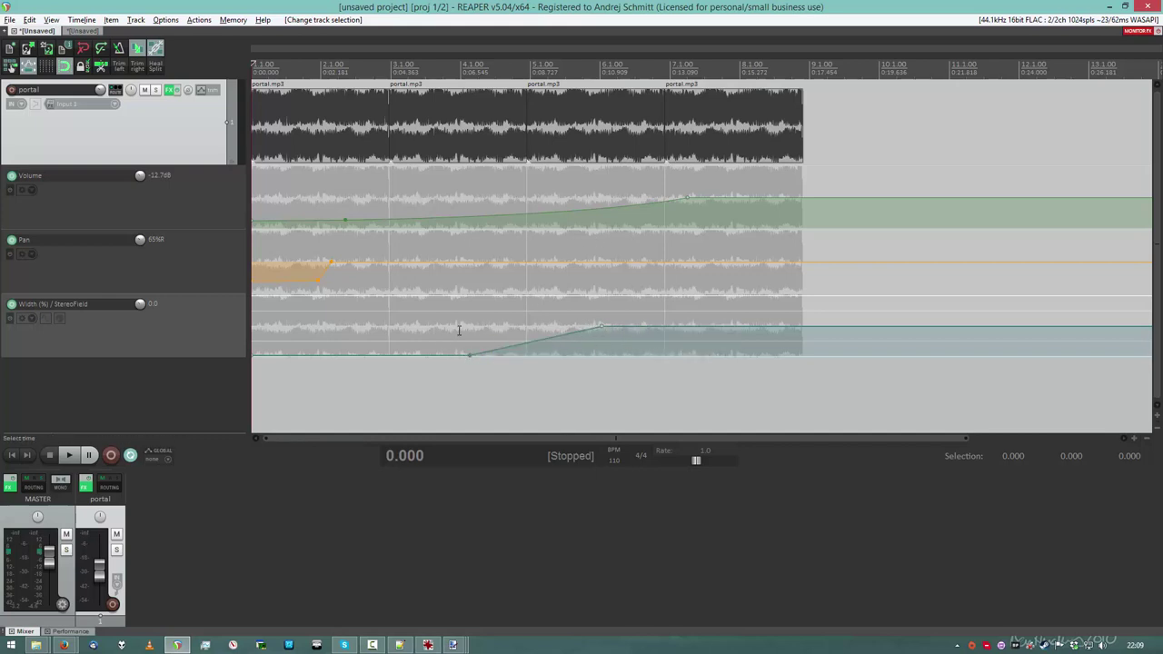
key(space)
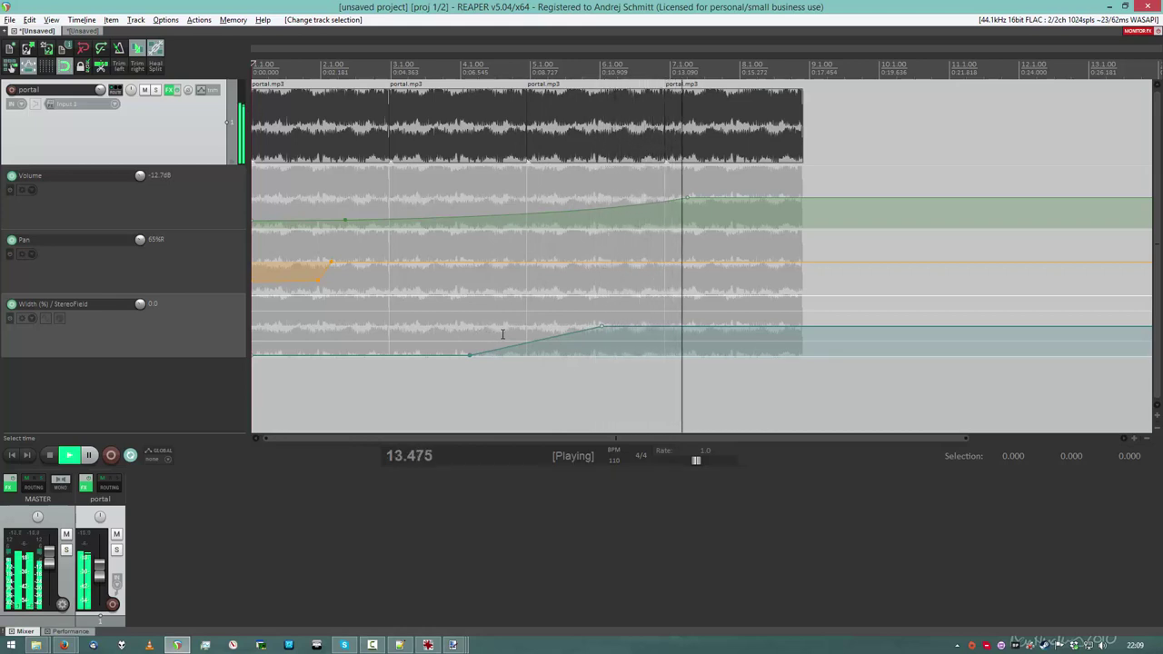
key(space)
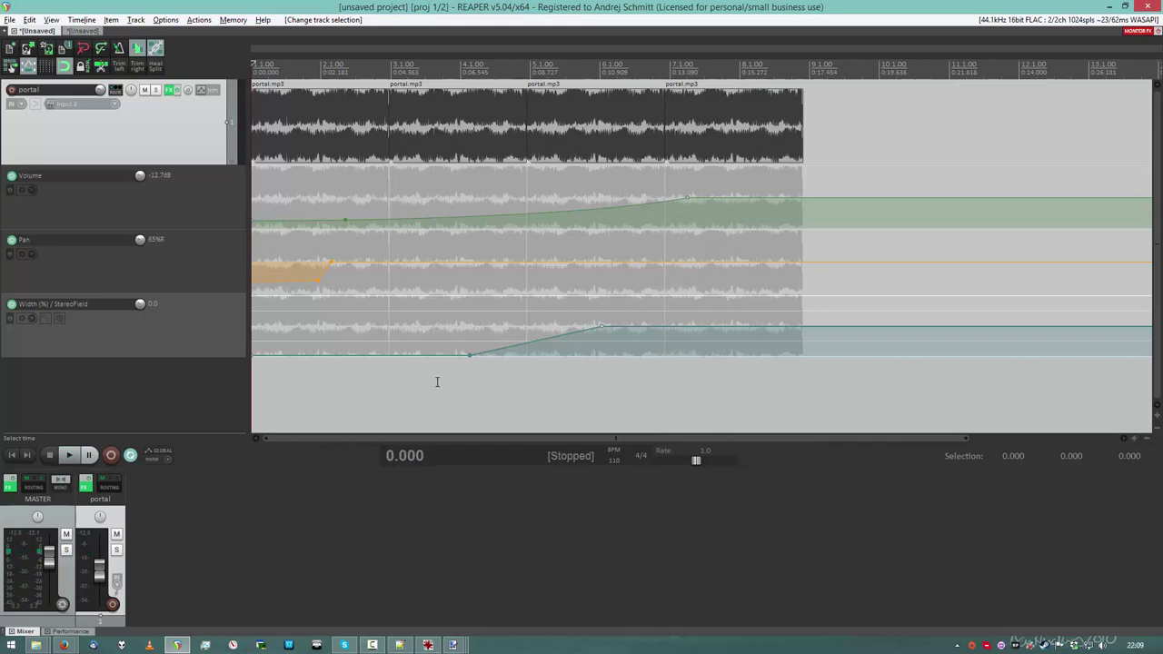
click(437, 382)
key(space)
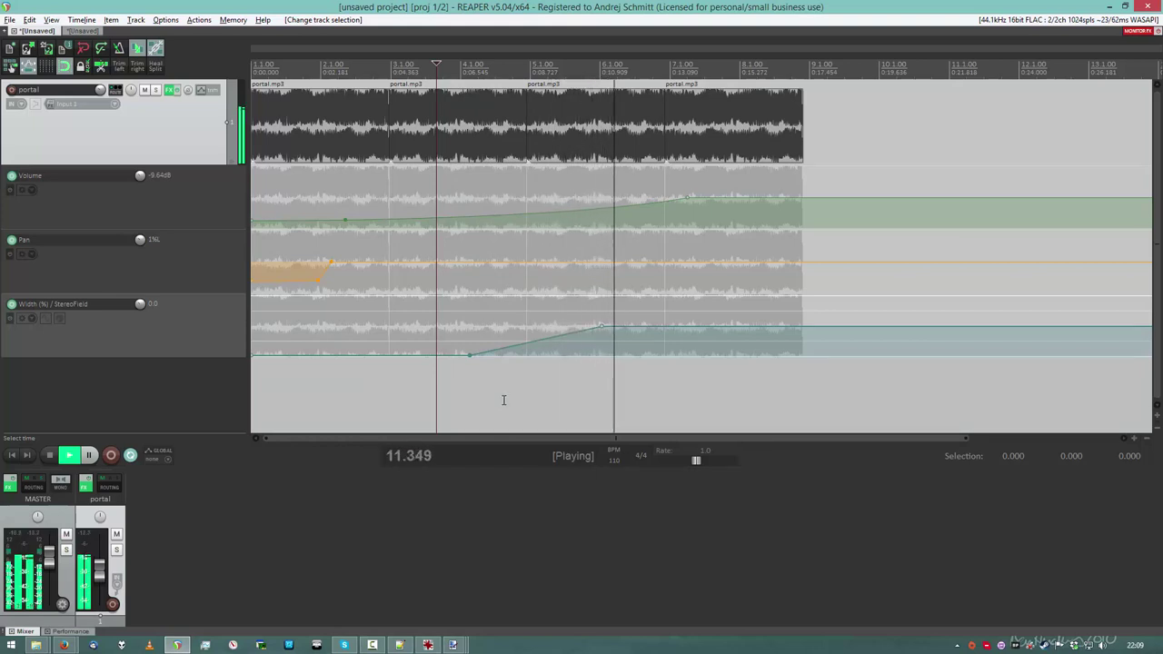
key(space)
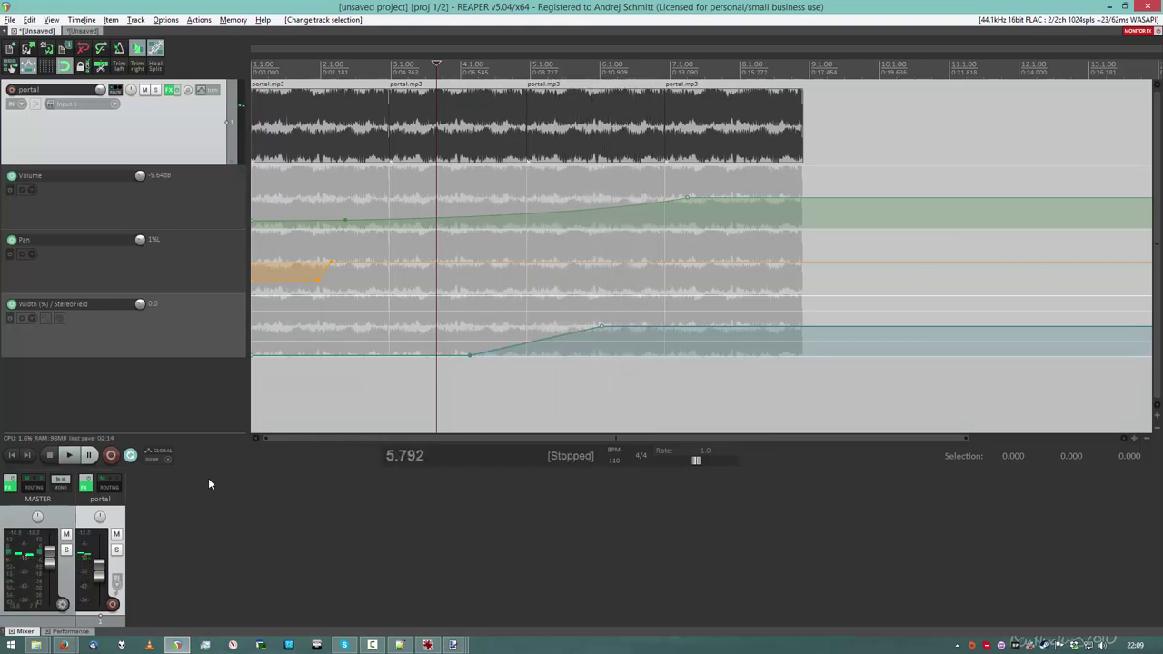
- Play from 5.792 with the master summed to mono, then again in stereo
click(61, 488)
key(space)
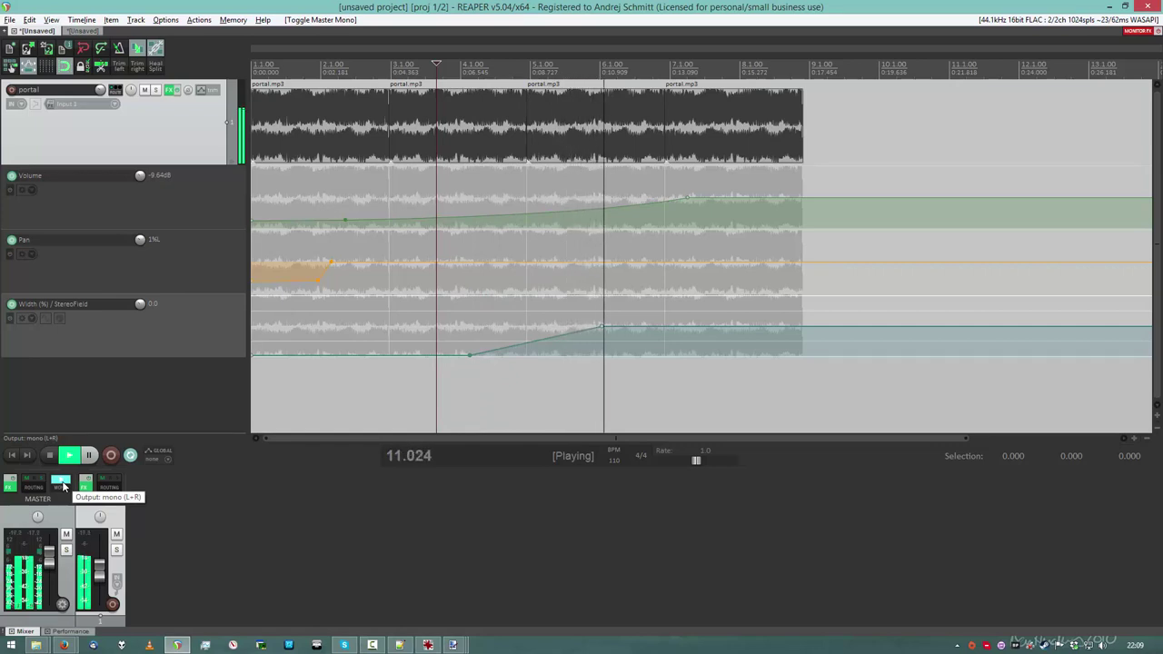
key(space)
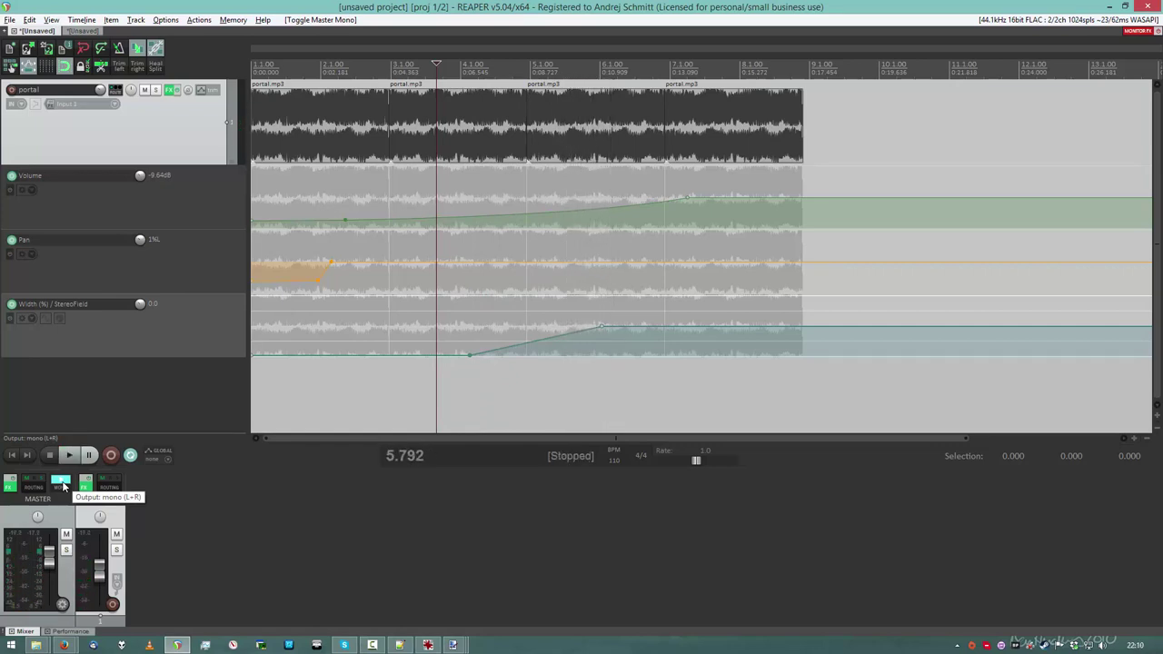
click(60, 481)
key(space)
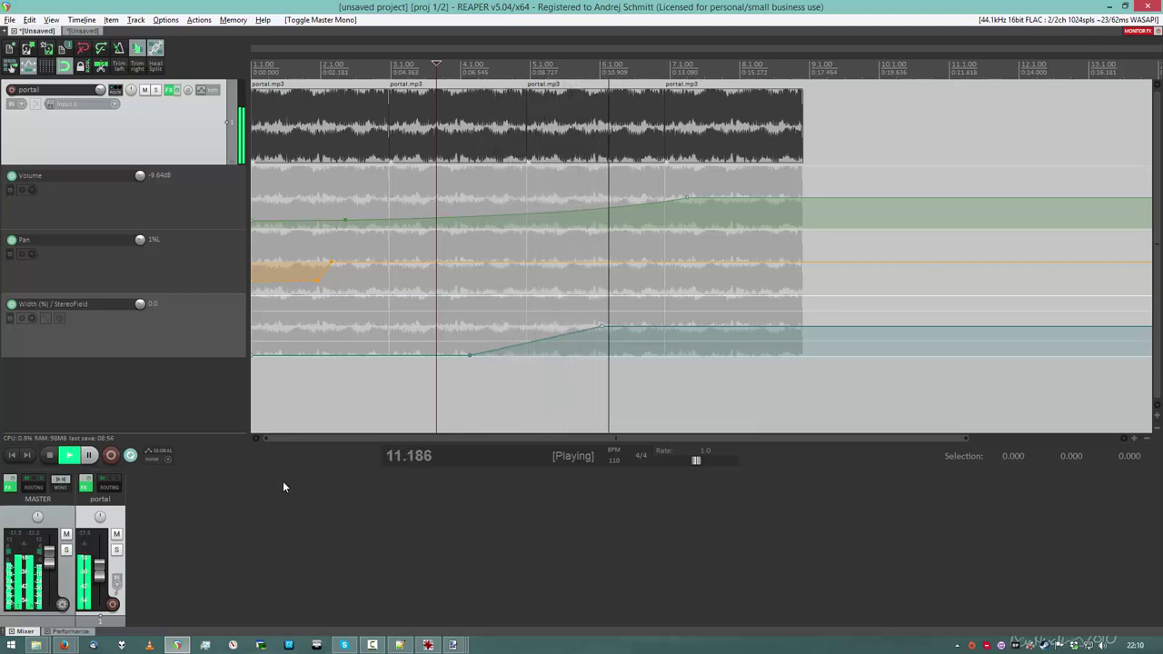
key(space)
- Play the 'arma 3 audio test nade (distant dependant debris)' video from the start, pausing at 0:20
mouse_move(66, 645)
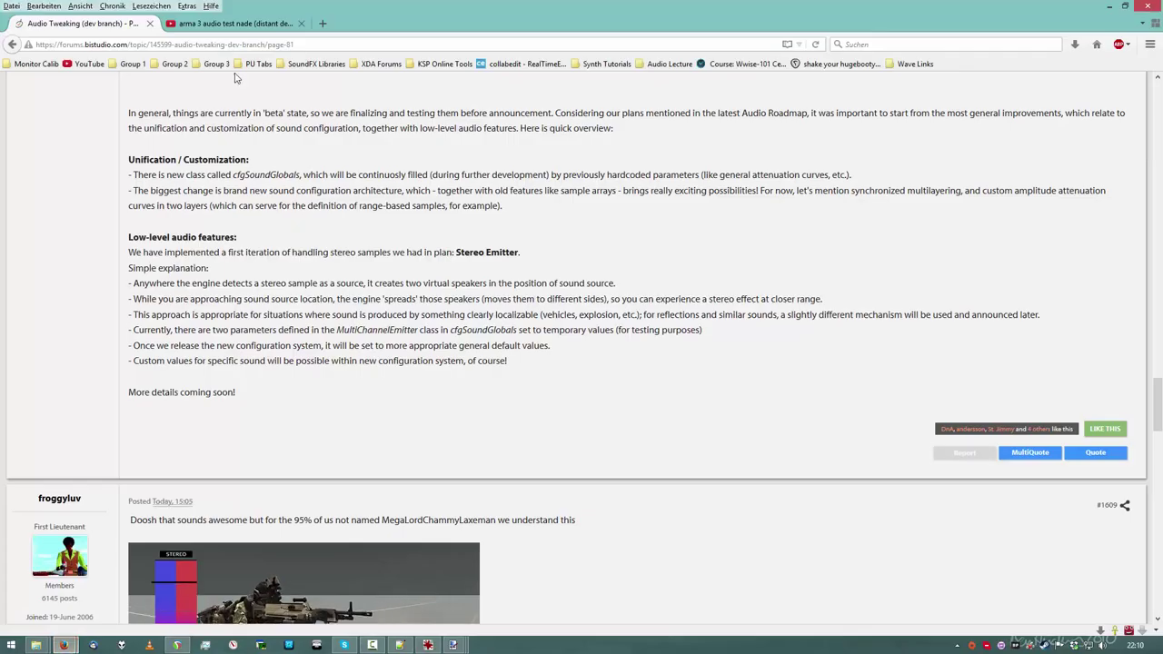
click(254, 586)
key(Home)
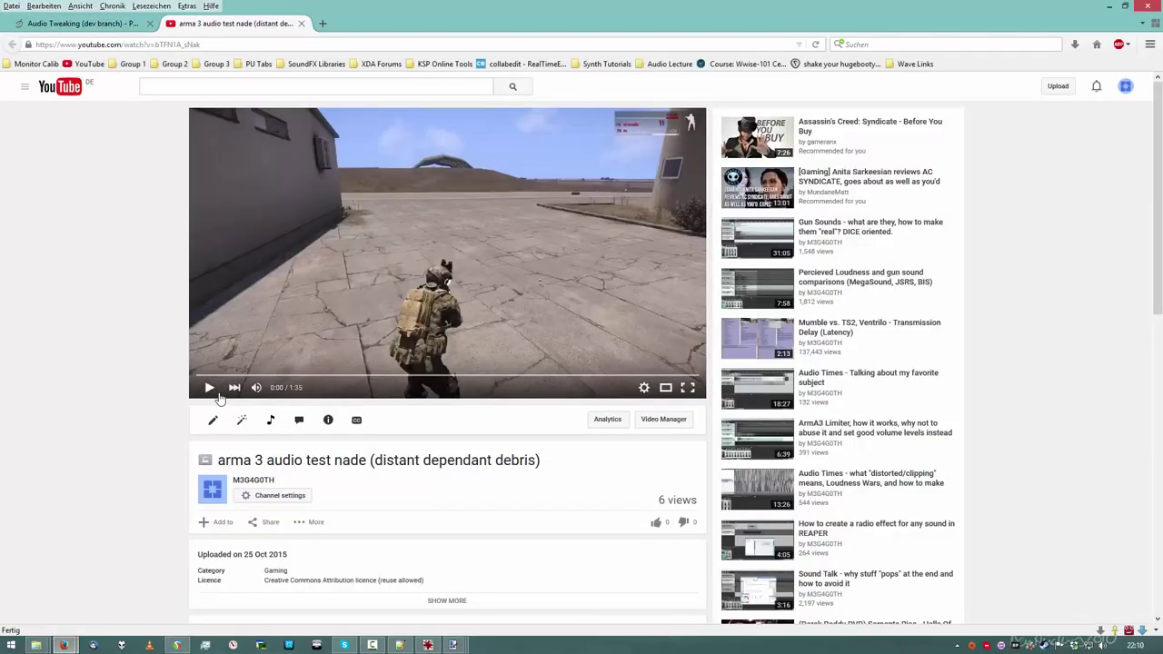
click(209, 388)
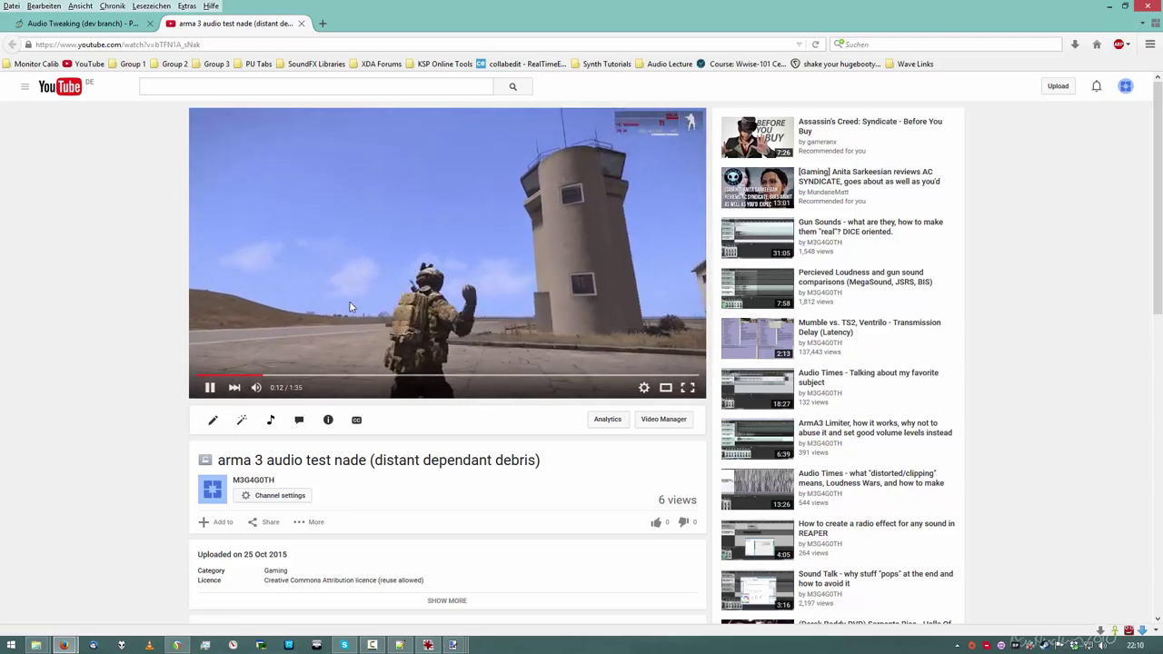
click(373, 298)
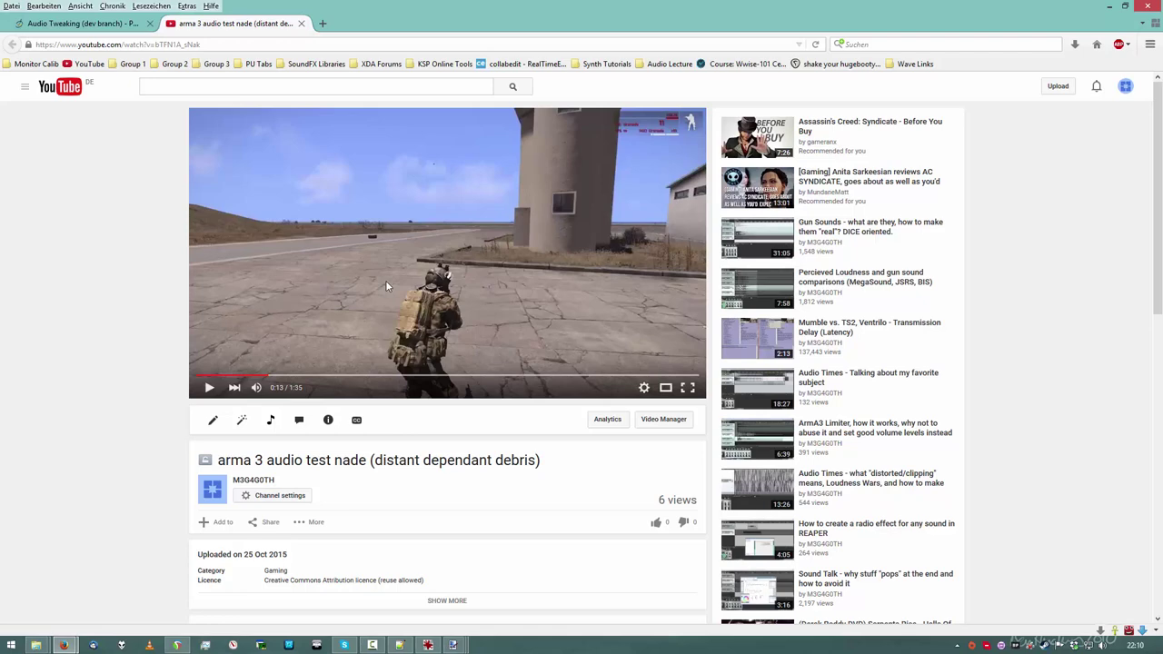
click(386, 279)
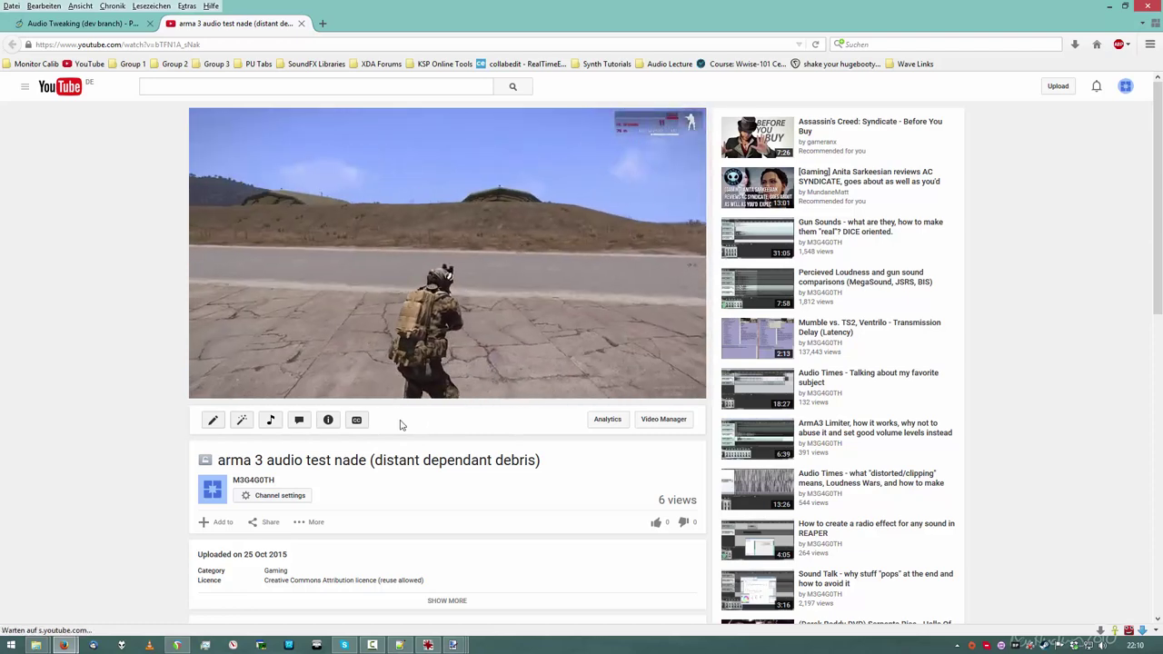
click(390, 265)
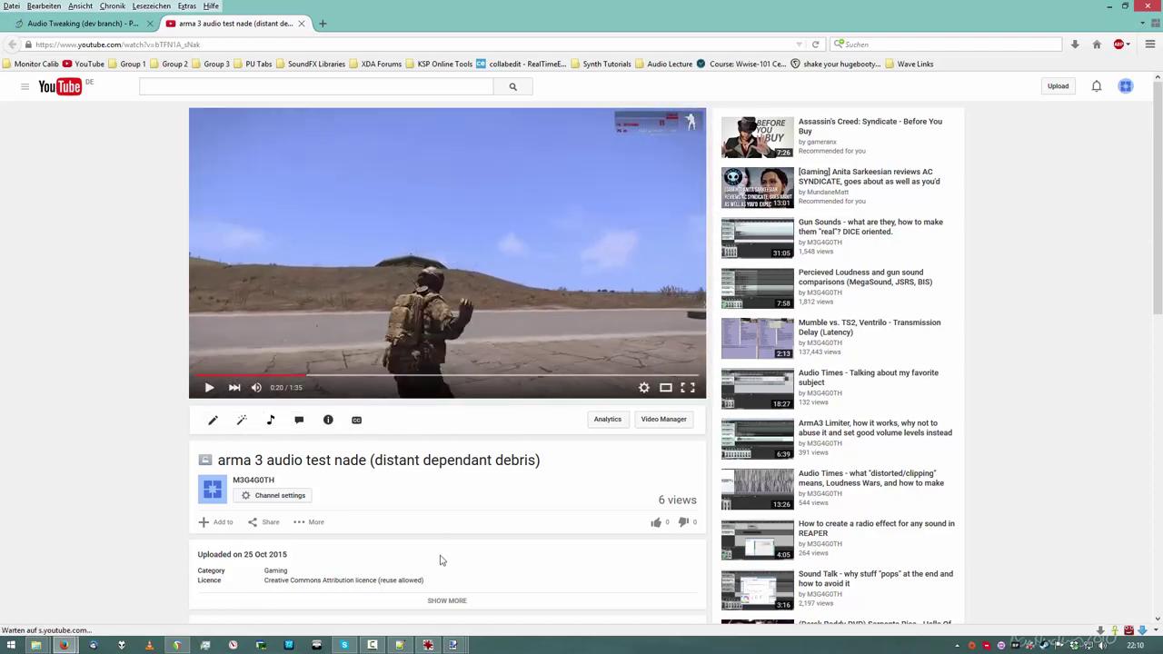
click(452, 646)
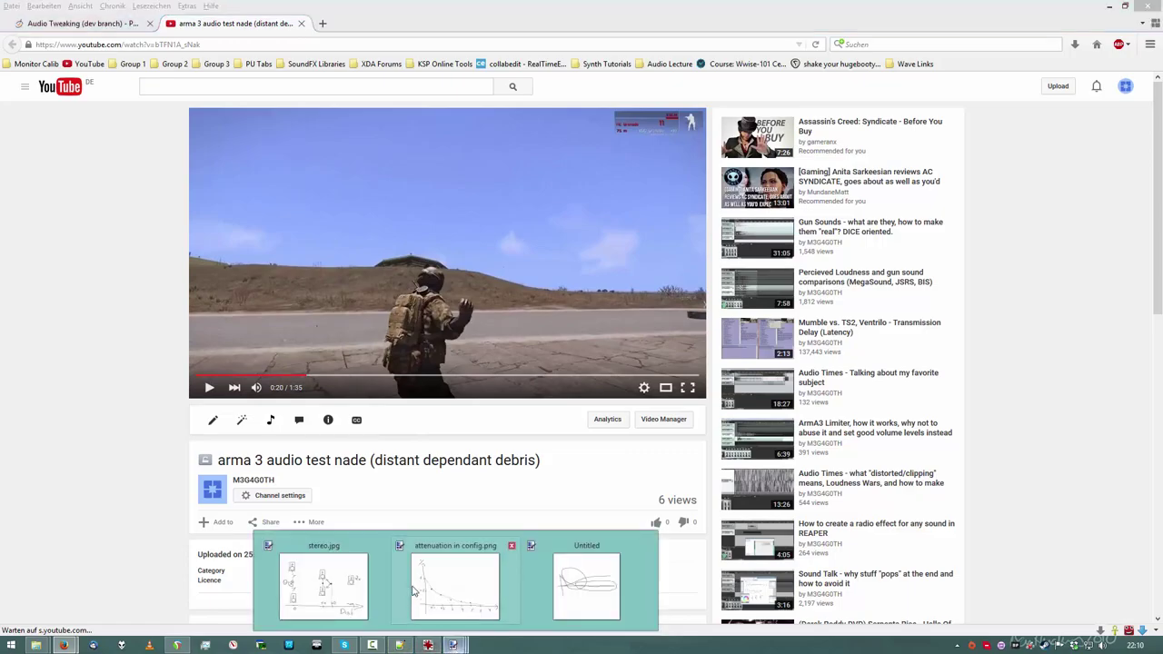
- Select the right speaker marked 2x in the stereo.jpg sketch
click(357, 586)
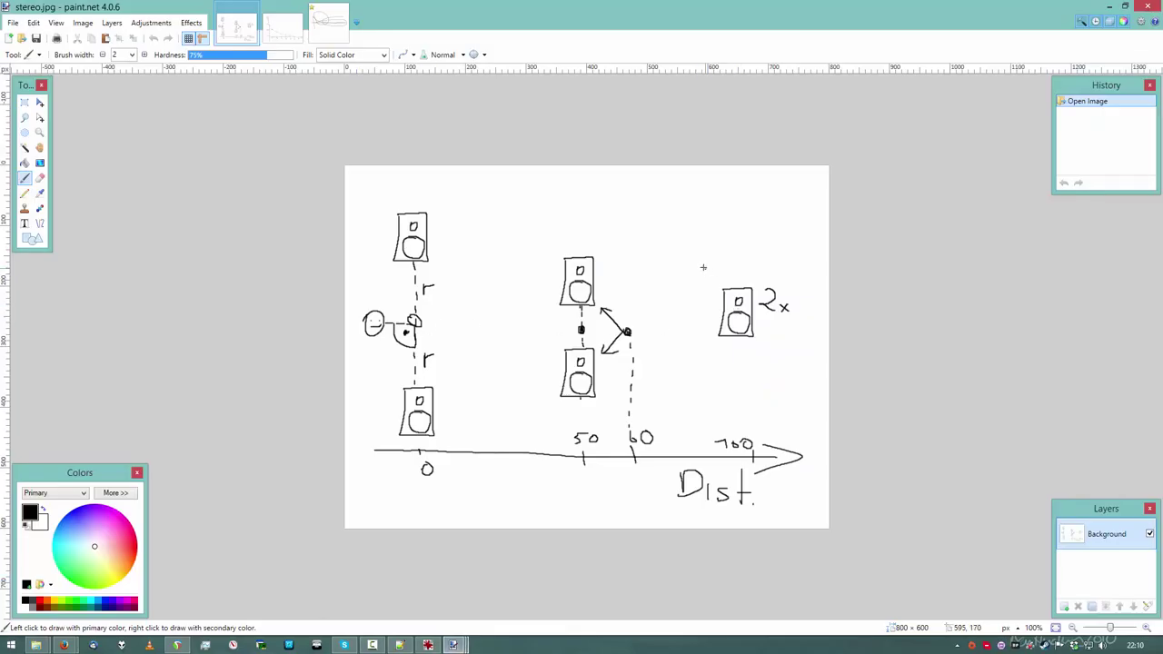
click(25, 102)
drag(702, 273, 805, 358)
- Snap config.cpp beside the sketch and point out MultiChannelEmitter's distance value 60
click(404, 645)
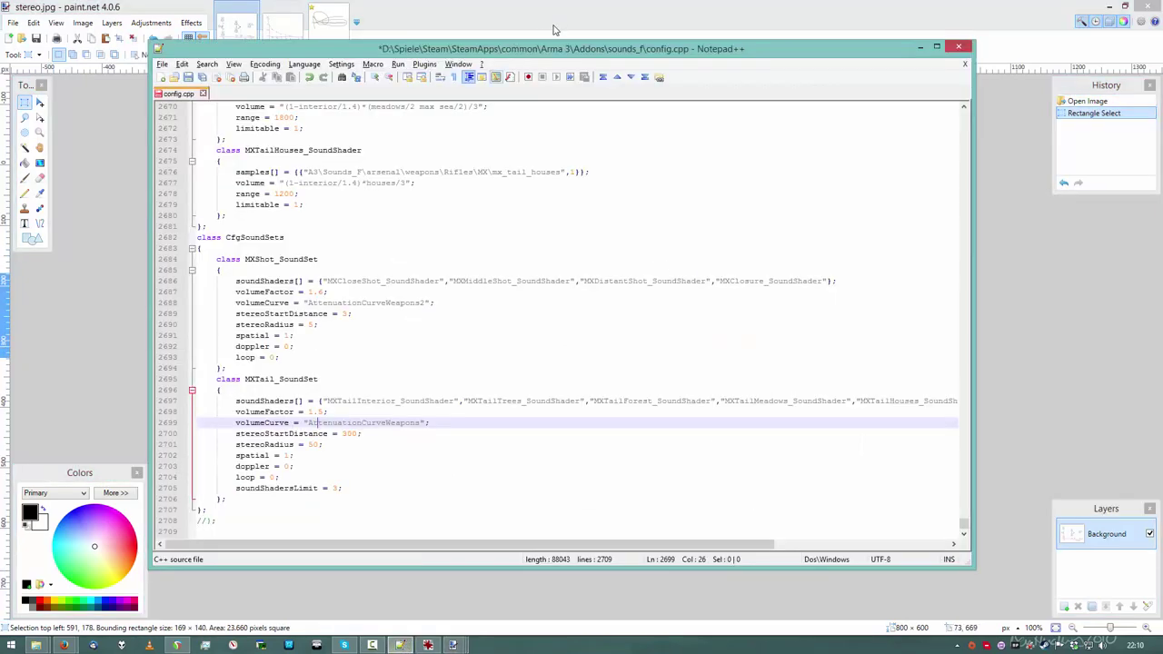
key(super+Right)
key(Return)
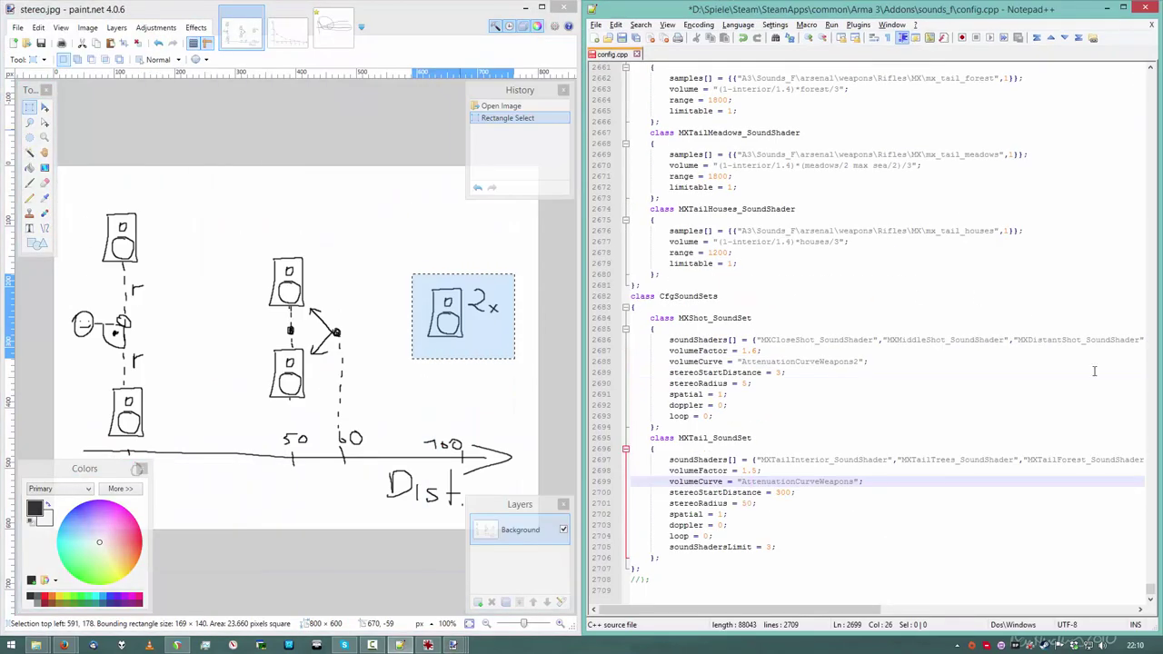
drag(1151, 590, 1150, 73)
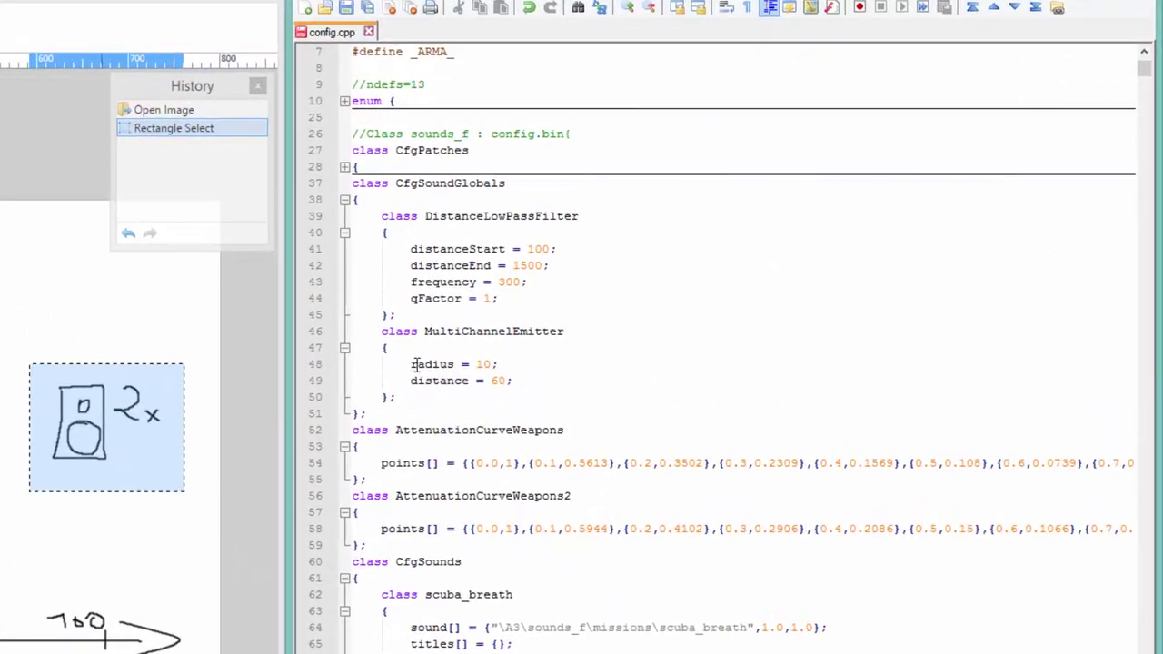
click(414, 375)
click(490, 381)
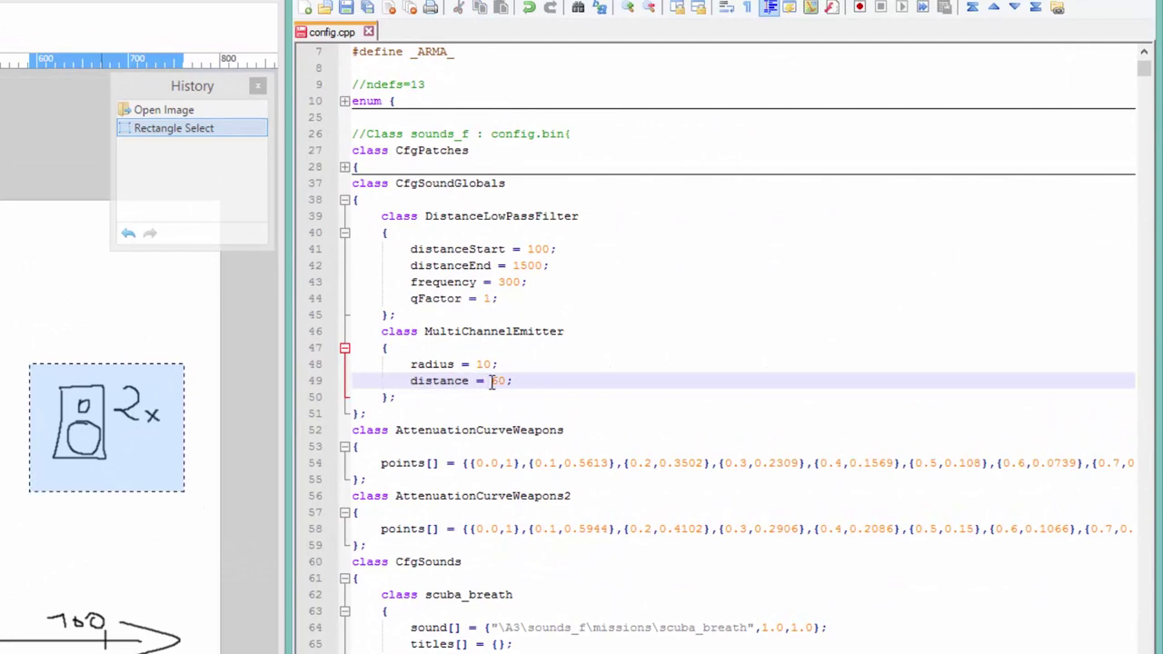
click(58, 527)
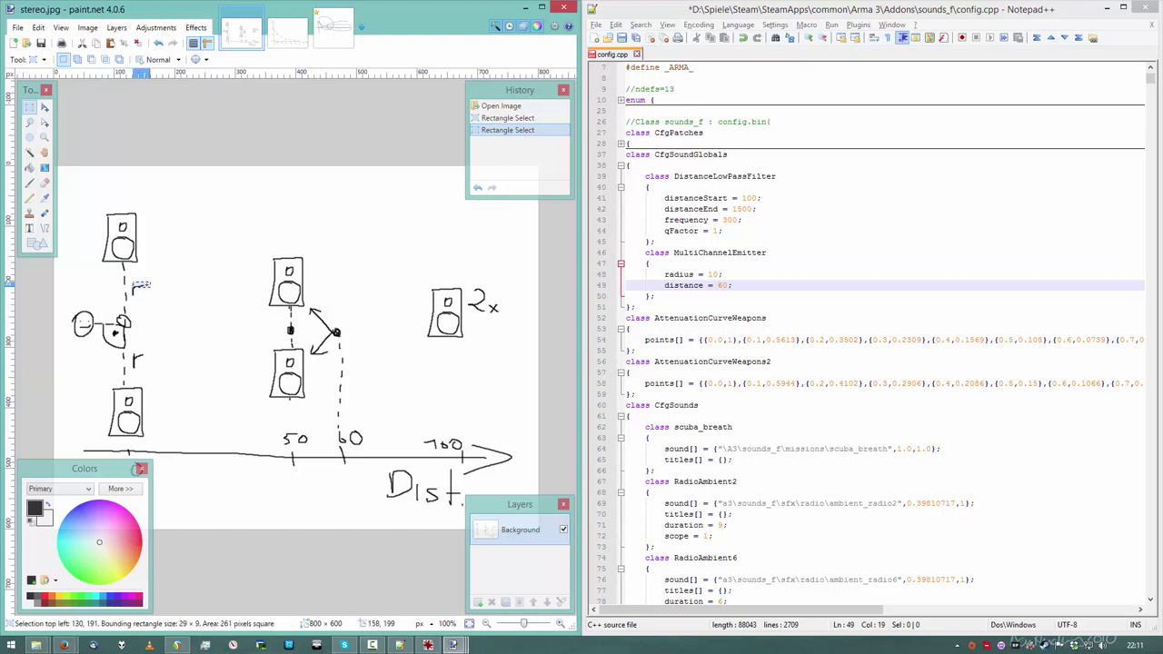
- Mark the sketch's r radius label, the config's radius 10, and the dashed speaker line
drag(134, 289, 142, 304)
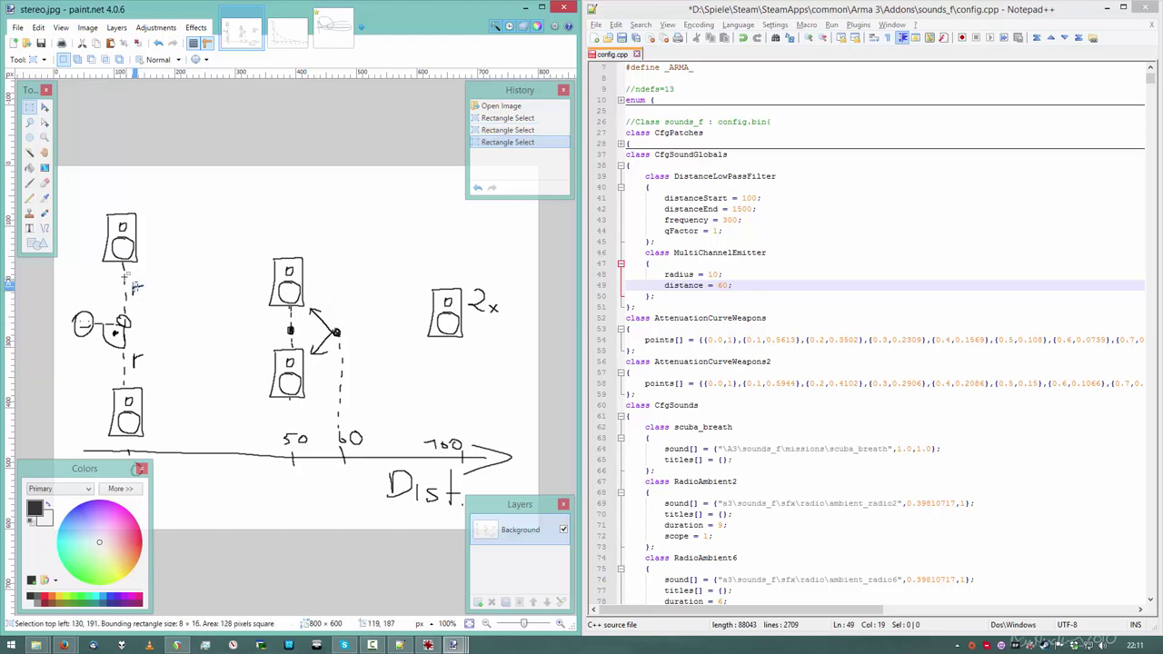
double_click(715, 274)
click(183, 313)
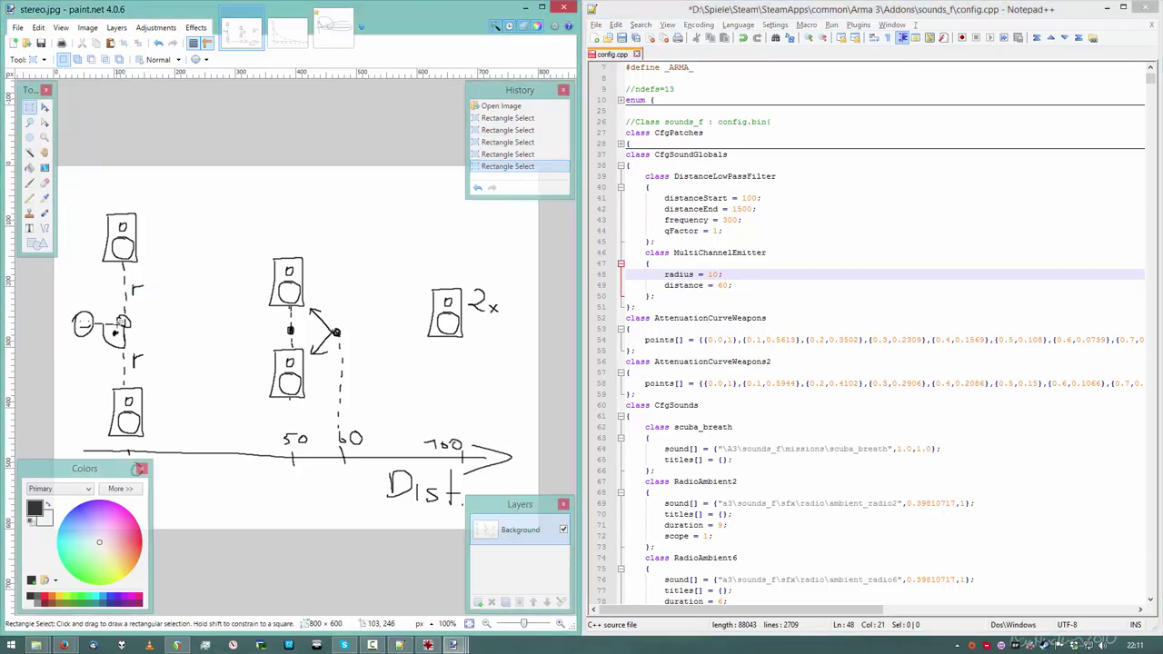
click(112, 309)
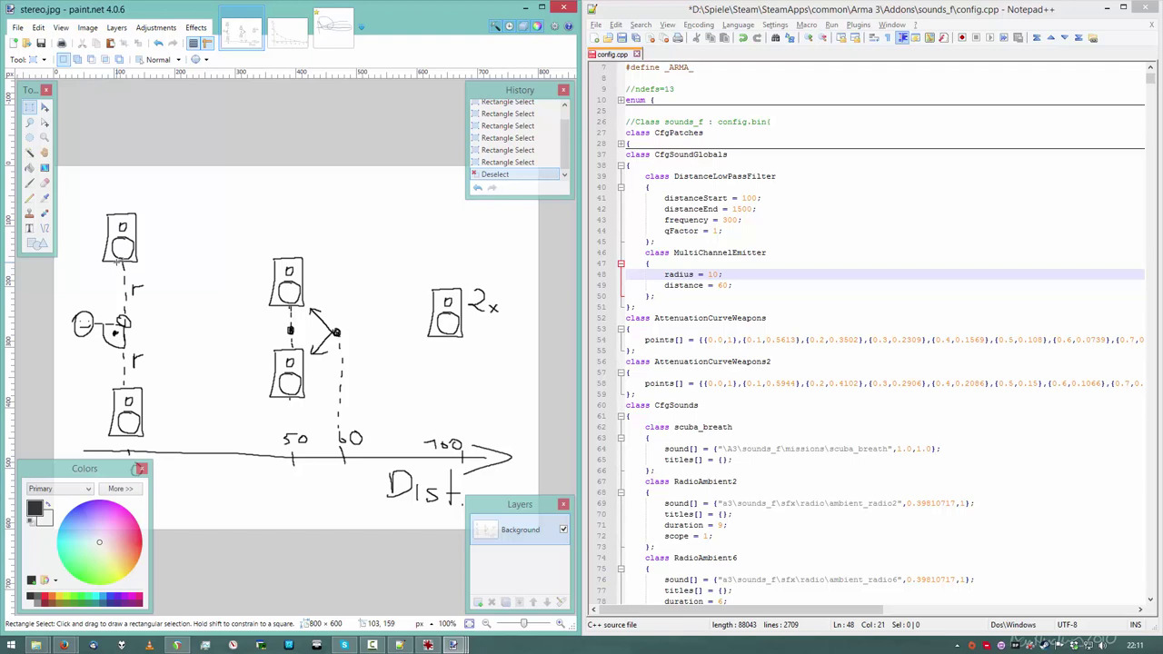
drag(118, 261, 136, 394)
drag(114, 329, 127, 332)
click(133, 329)
- Move the left speaker column with the listener, undo the move, and return to YouTube
drag(62, 194, 201, 439)
key(m)
drag(229, 381, 229, 343)
key(ctrl+z)
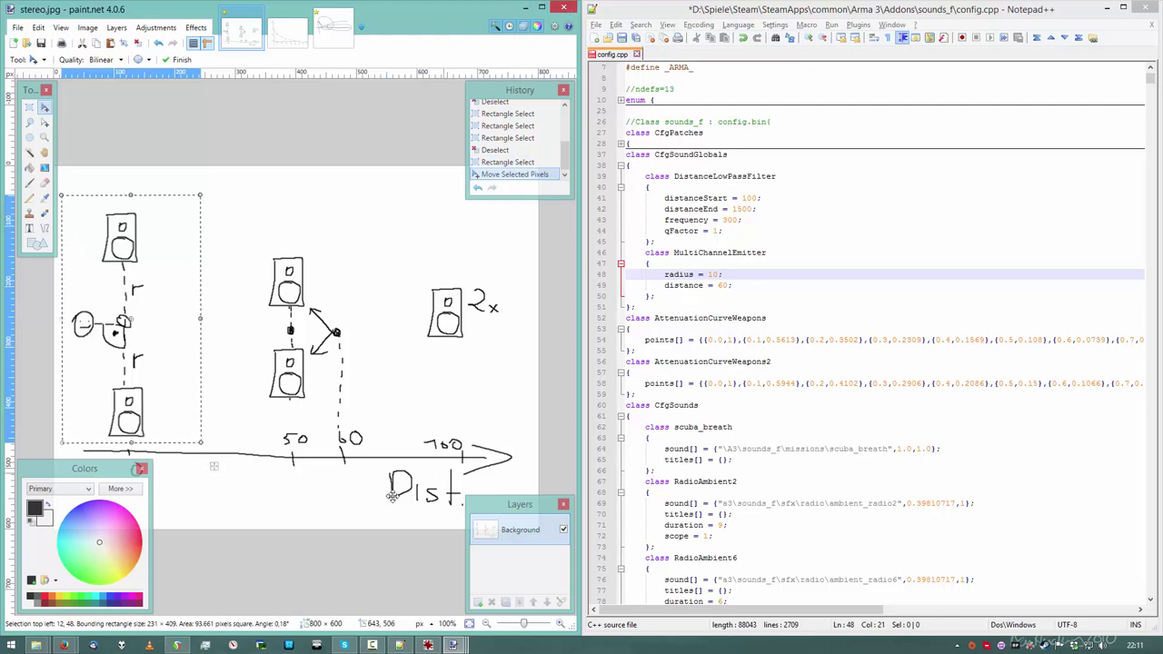
mouse_move(63, 645)
click(202, 587)
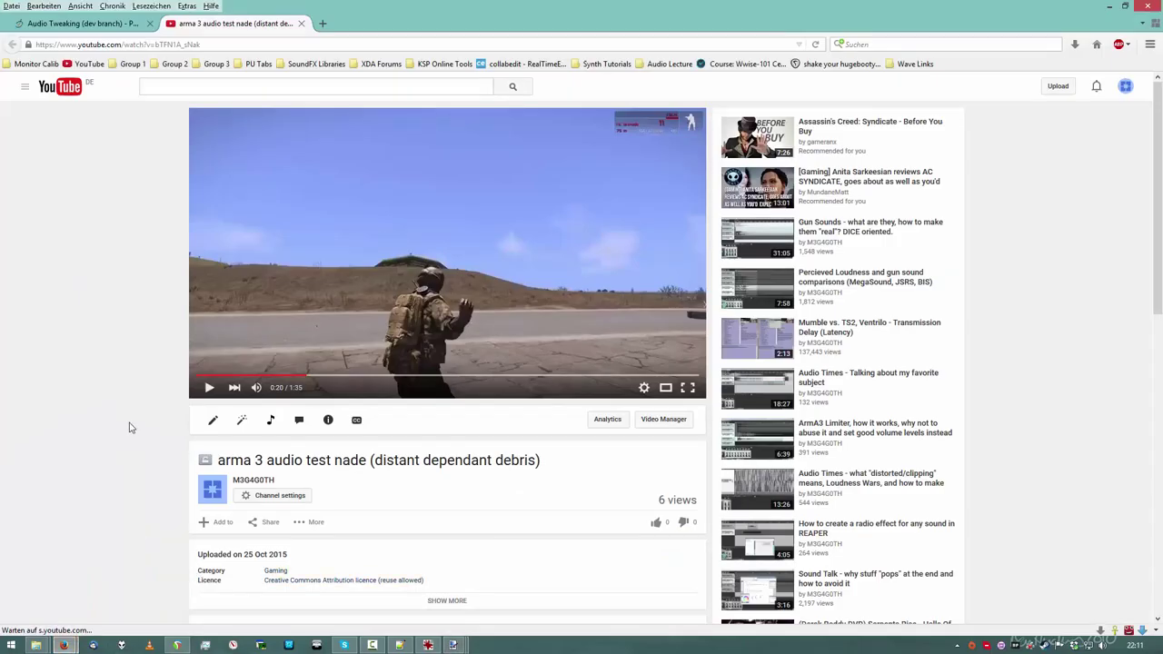
- In the Audio Tweaking thread, highlight the synchronized multilayering and attenuation curve questions
click(116, 27)
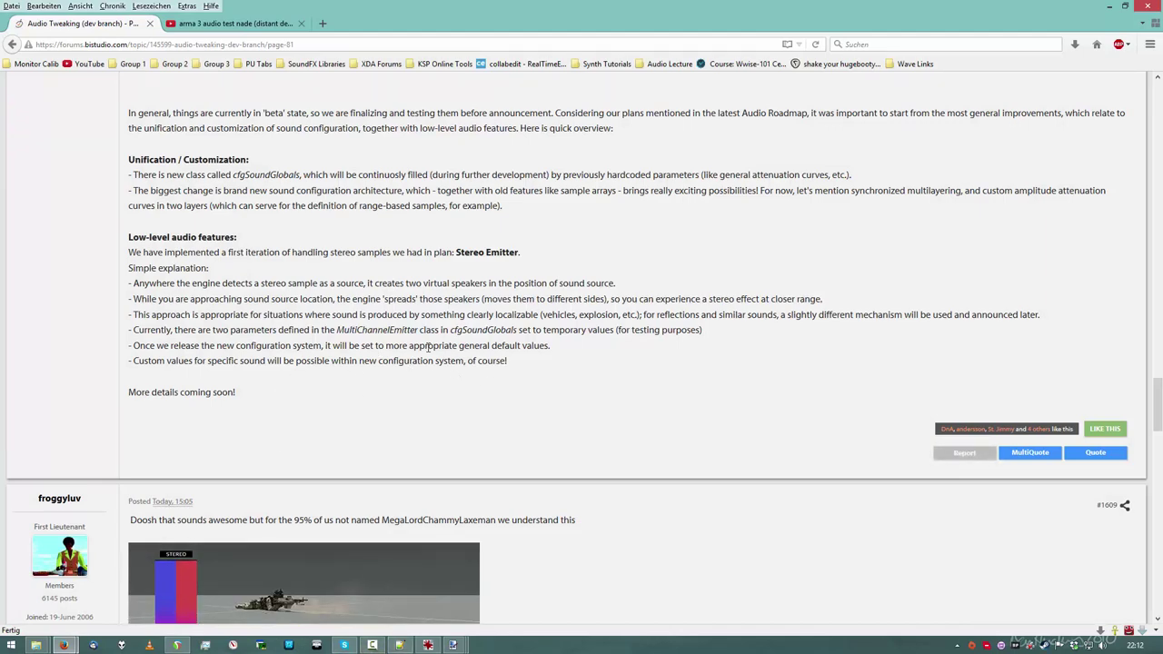
scroll(440, 327, down, 7)
scroll(438, 320, down, 3)
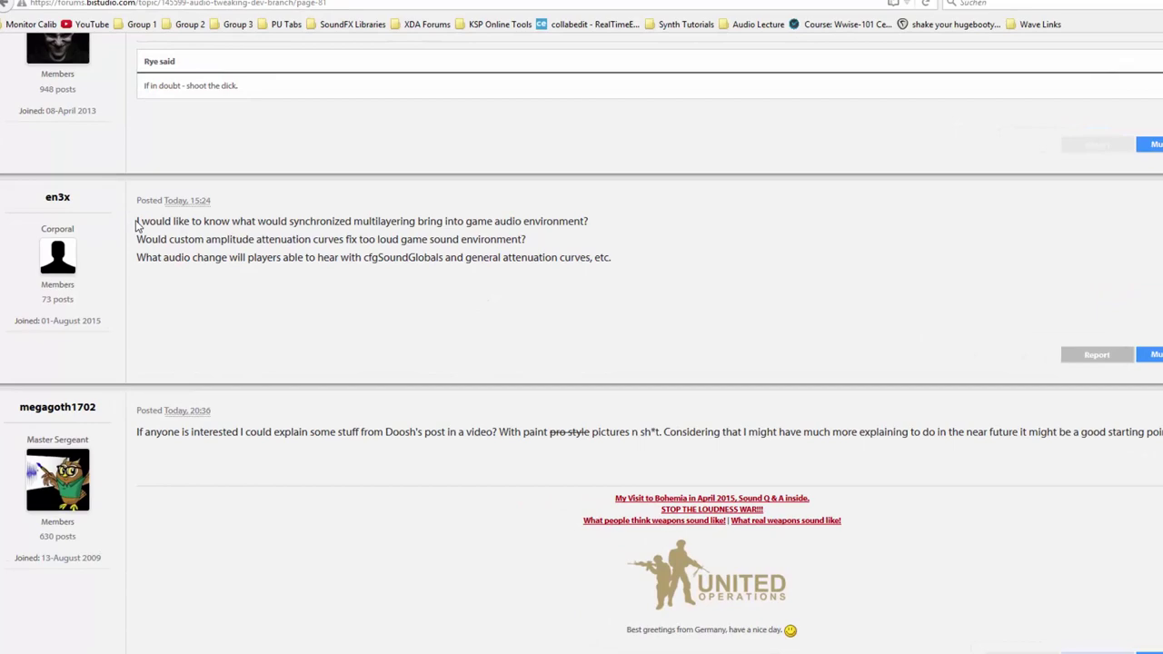
drag(129, 235, 292, 235)
drag(414, 183, 699, 186)
click(789, 189)
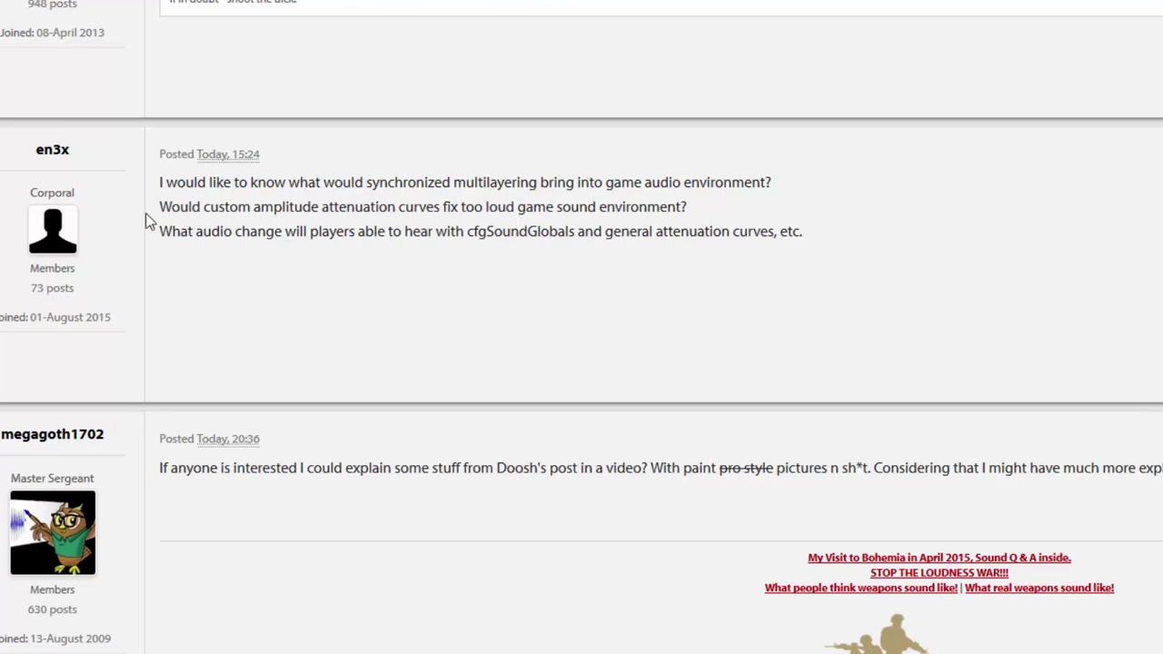
drag(159, 212, 686, 208)
- Highlight 'amplitude attenuation' and the cfgSoundGlobals question in the questions post
click(688, 208)
drag(254, 208, 397, 208)
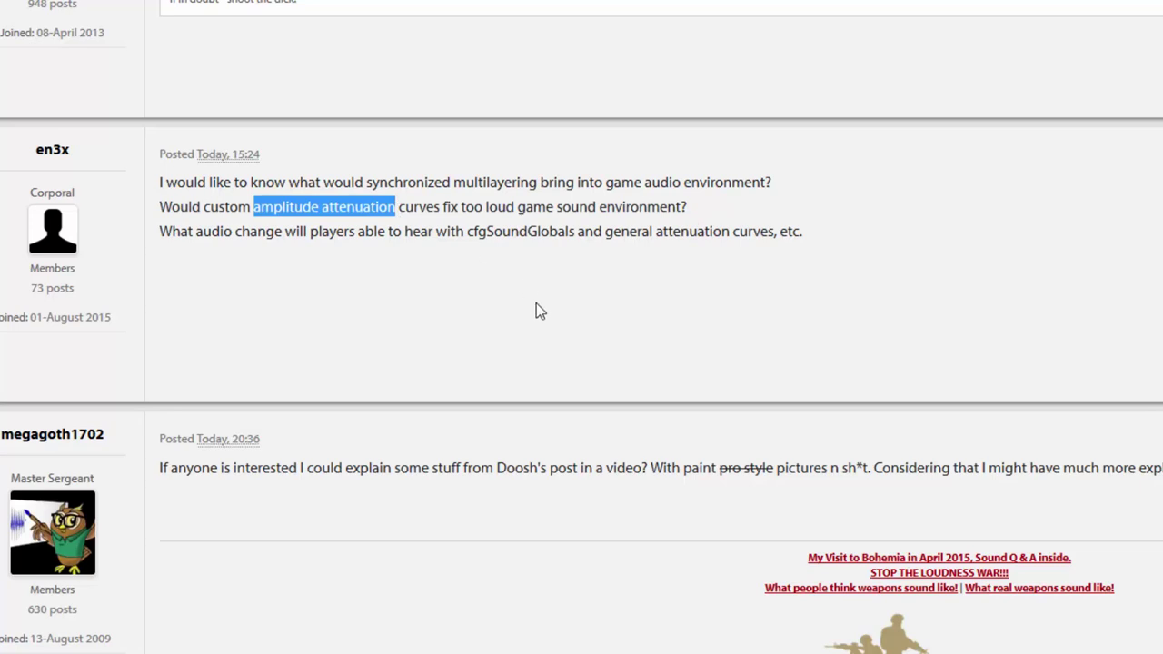
click(407, 238)
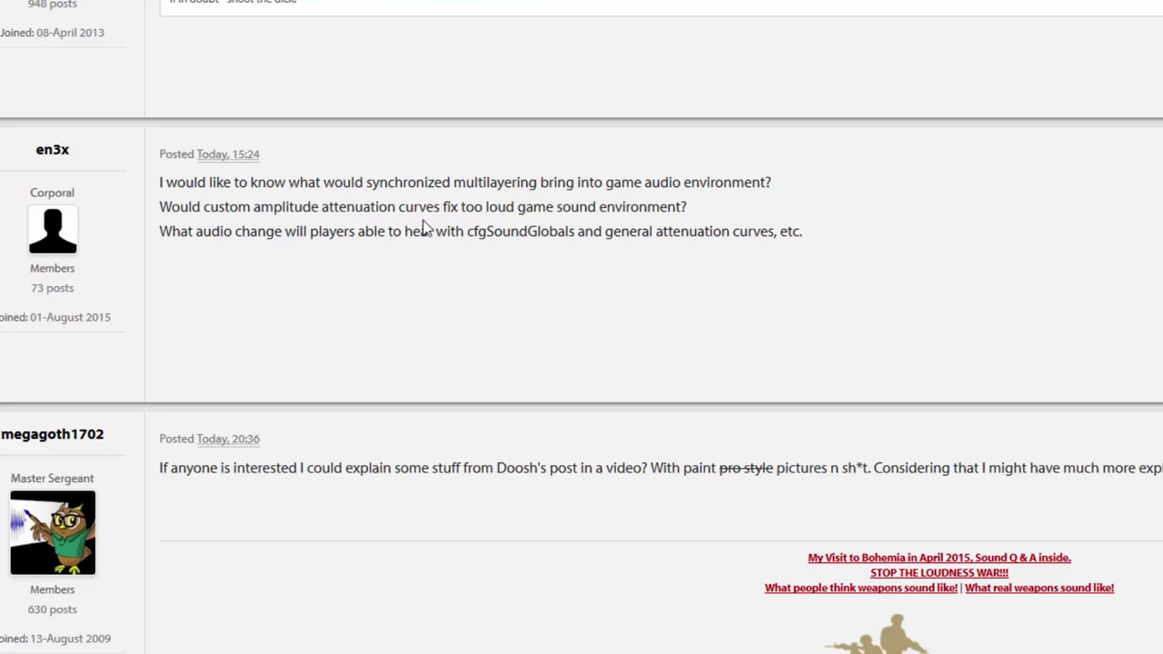
drag(161, 205, 640, 207)
click(703, 212)
scroll(273, 222, down, 1)
scroll(309, 209, down, 1)
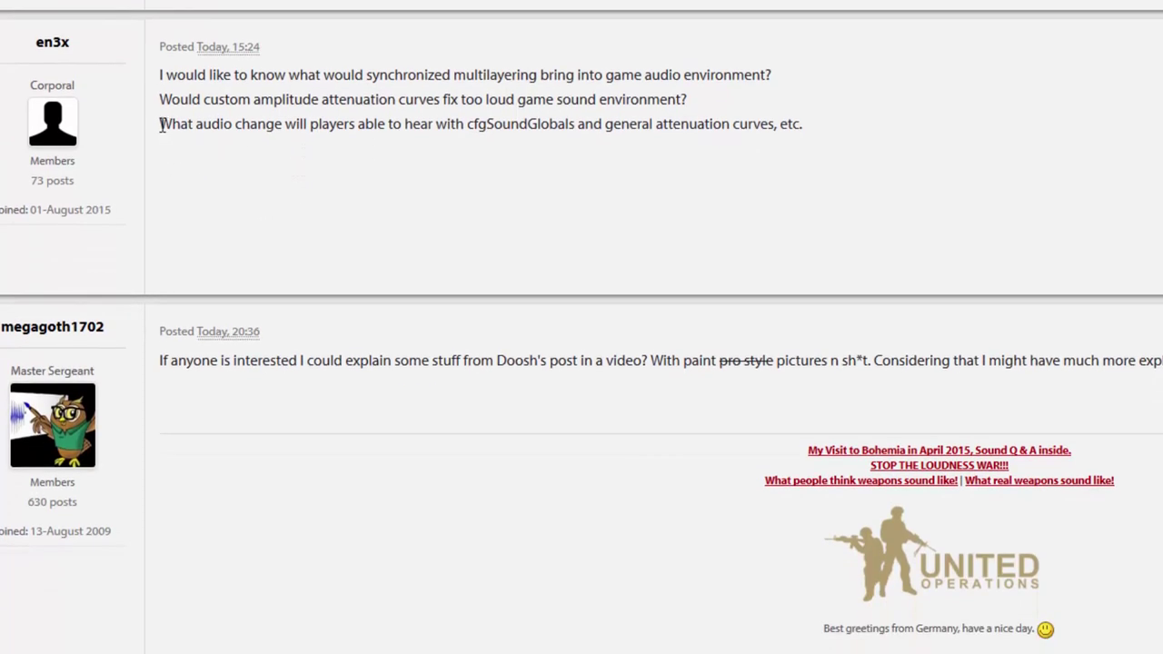
drag(162, 126, 802, 132)
click(802, 135)
- Scroll to the video-offer post, glance at the paint.net sketch, and return to the forum
scroll(389, 246, down, 10)
scroll(468, 220, up, 5)
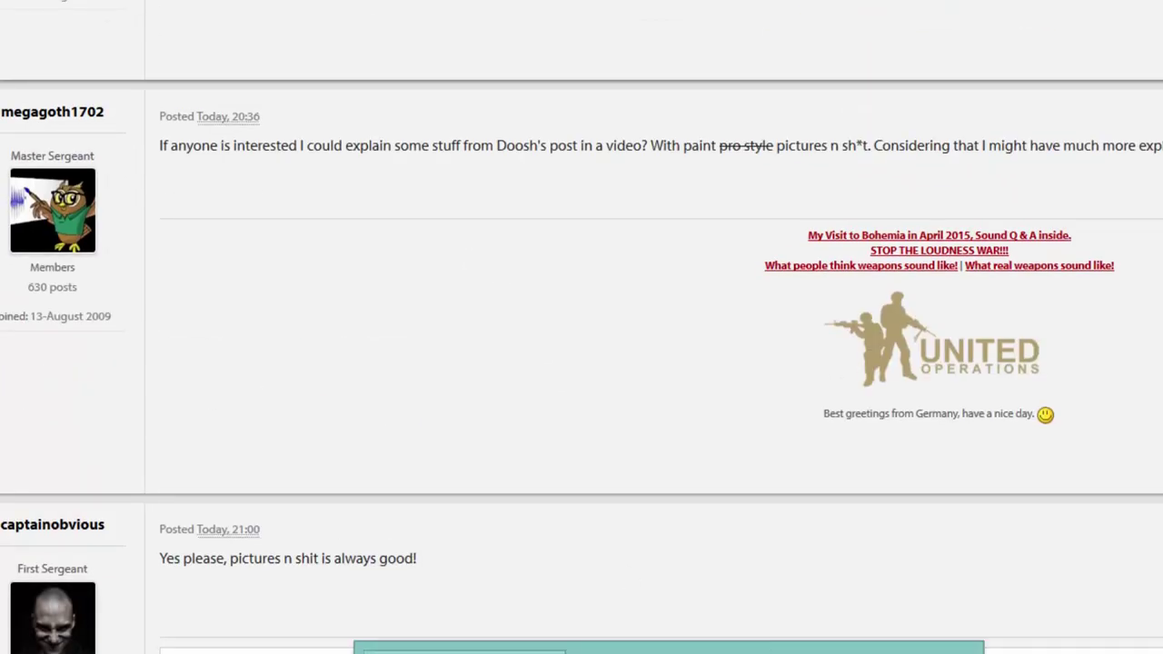
key(alt+Tab)
click(989, 153)
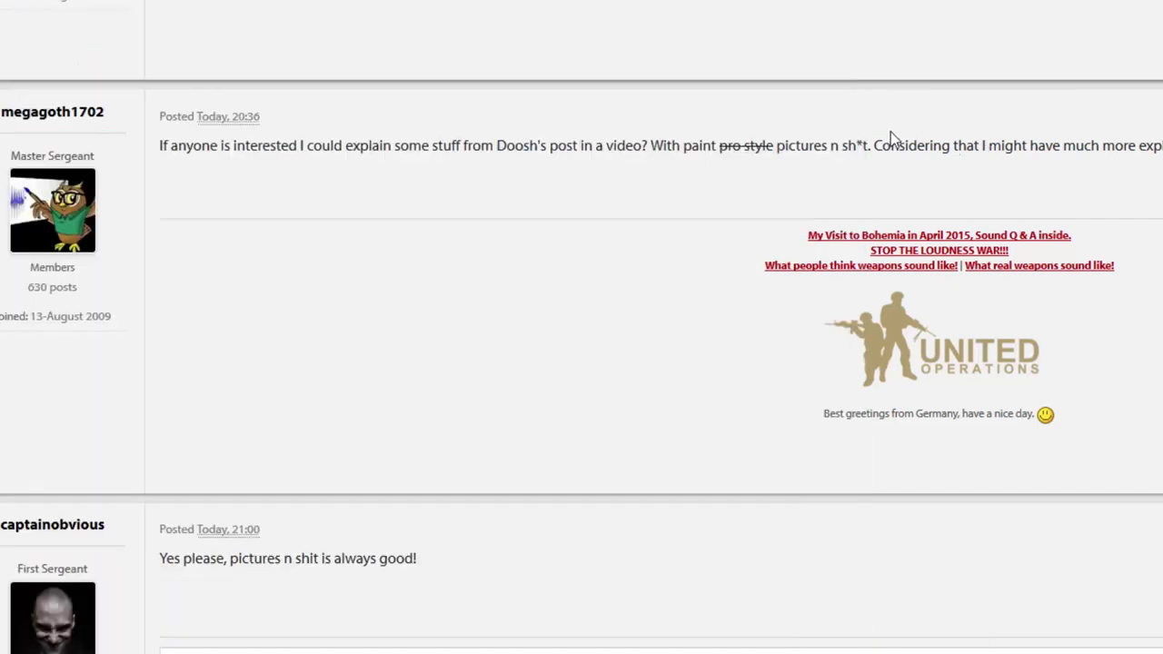